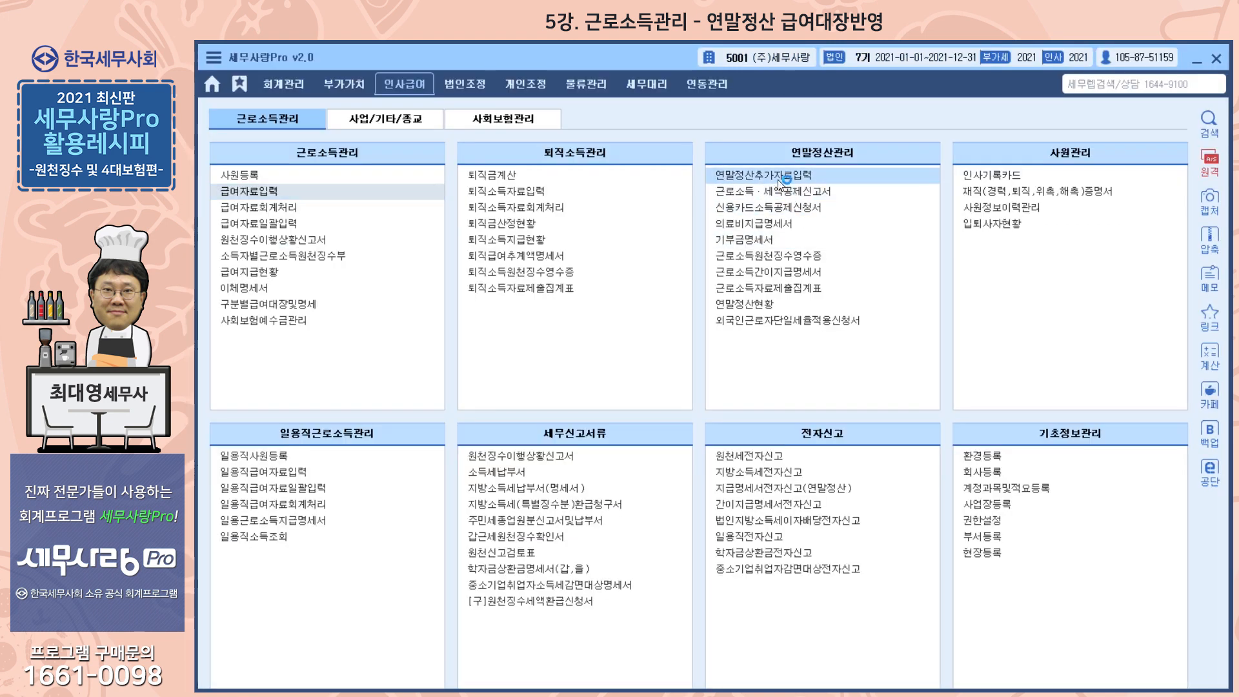
Open the year-end settlement additional data entry (연말정산추가자료입력), load the previous year's 2020 data and dismiss the donation notice
left_click(778, 184)
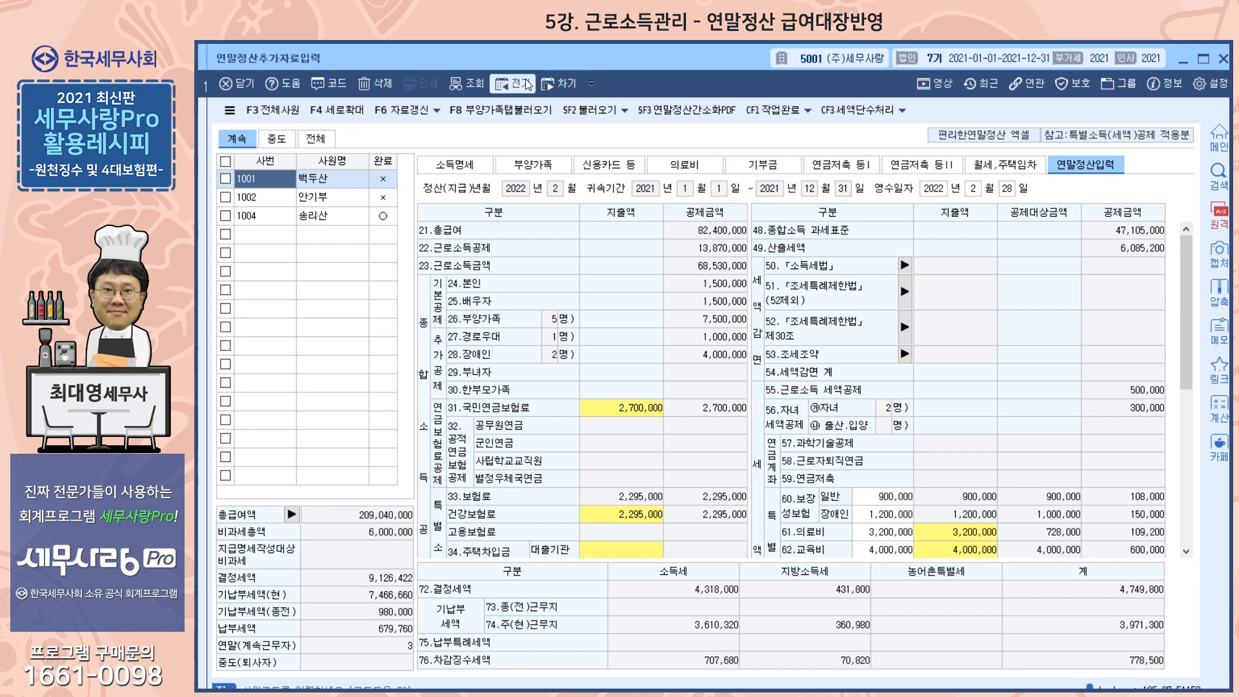
left_click(508, 91)
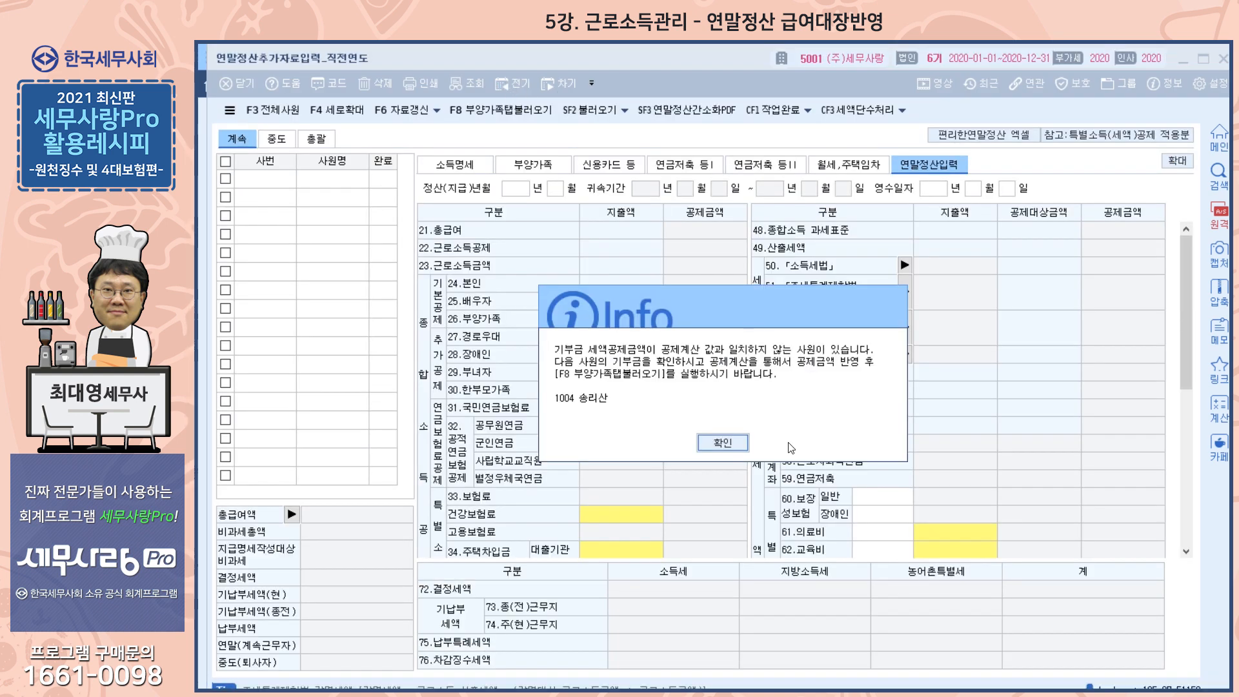
left_click(736, 443)
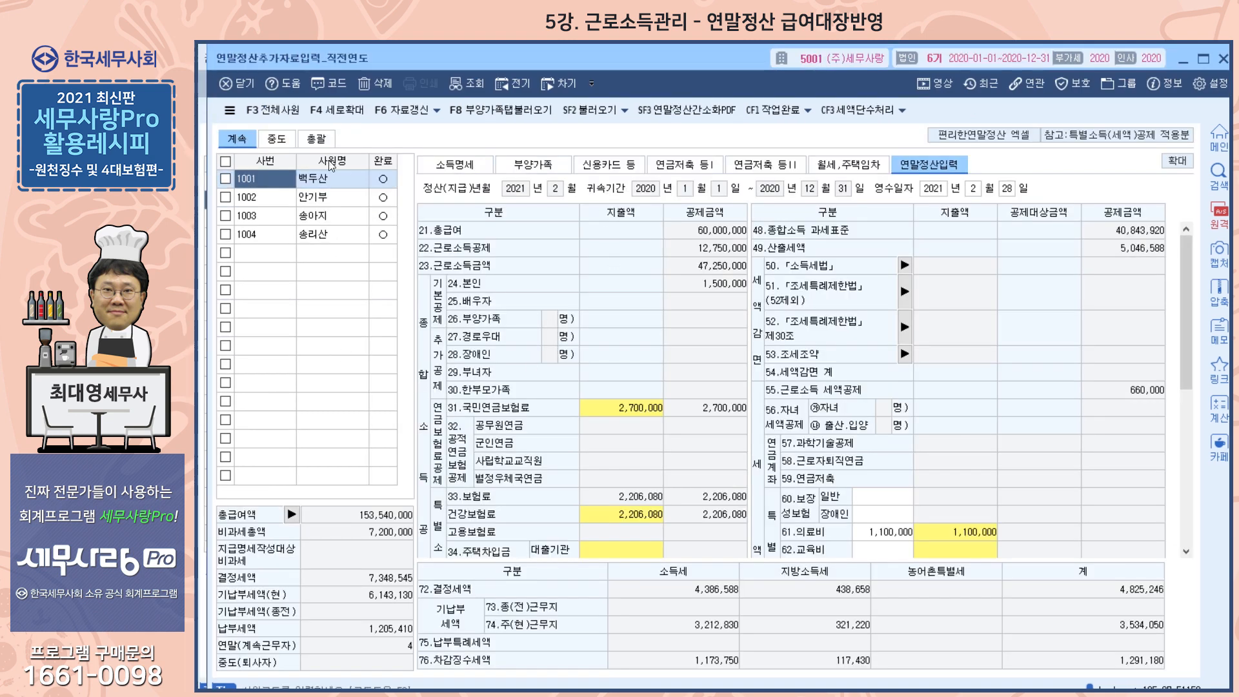
Check the 2020 settlement's mid-year leavers, then review the settlement results of continuing employees 1002, 1003 and 1004
left_click(278, 139)
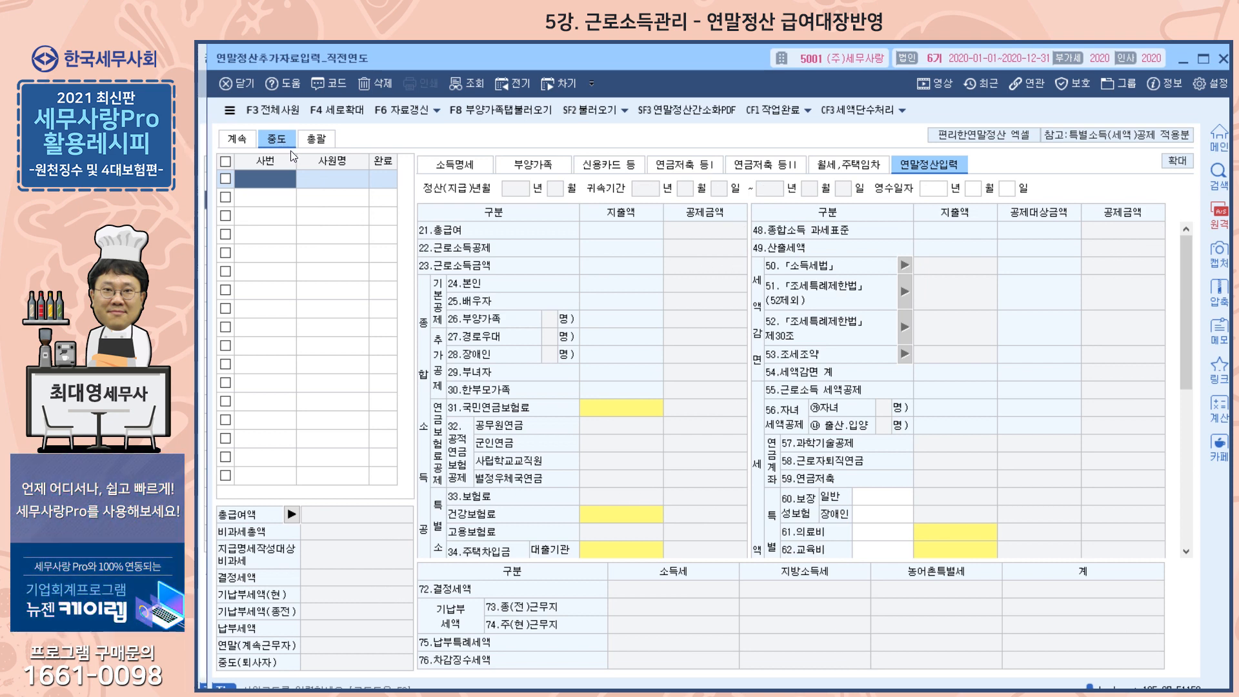
left_click(237, 138)
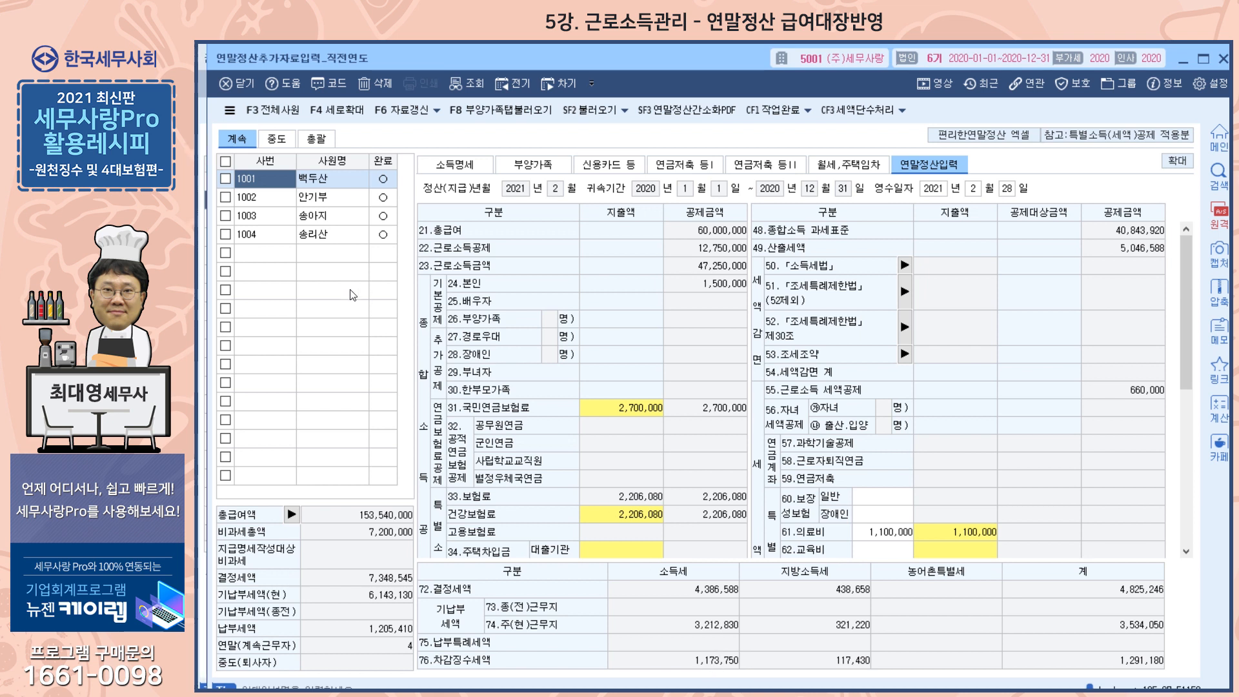
left_click(281, 197)
left_click(282, 217)
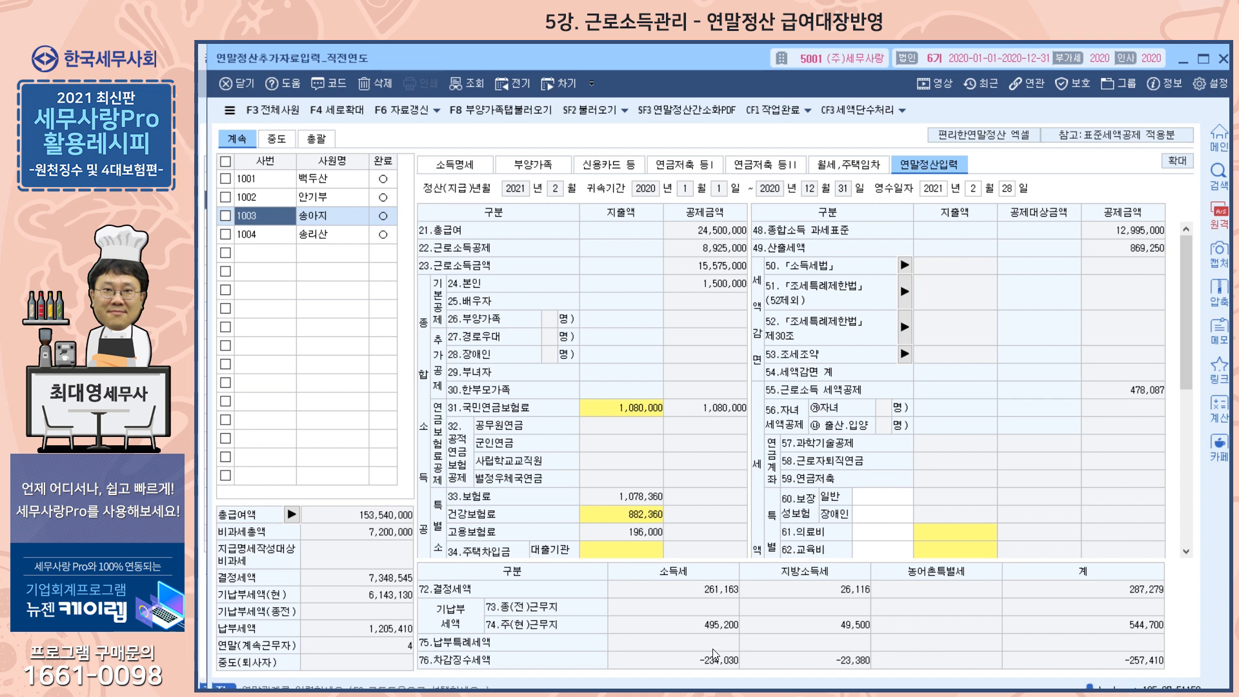
left_click(282, 234)
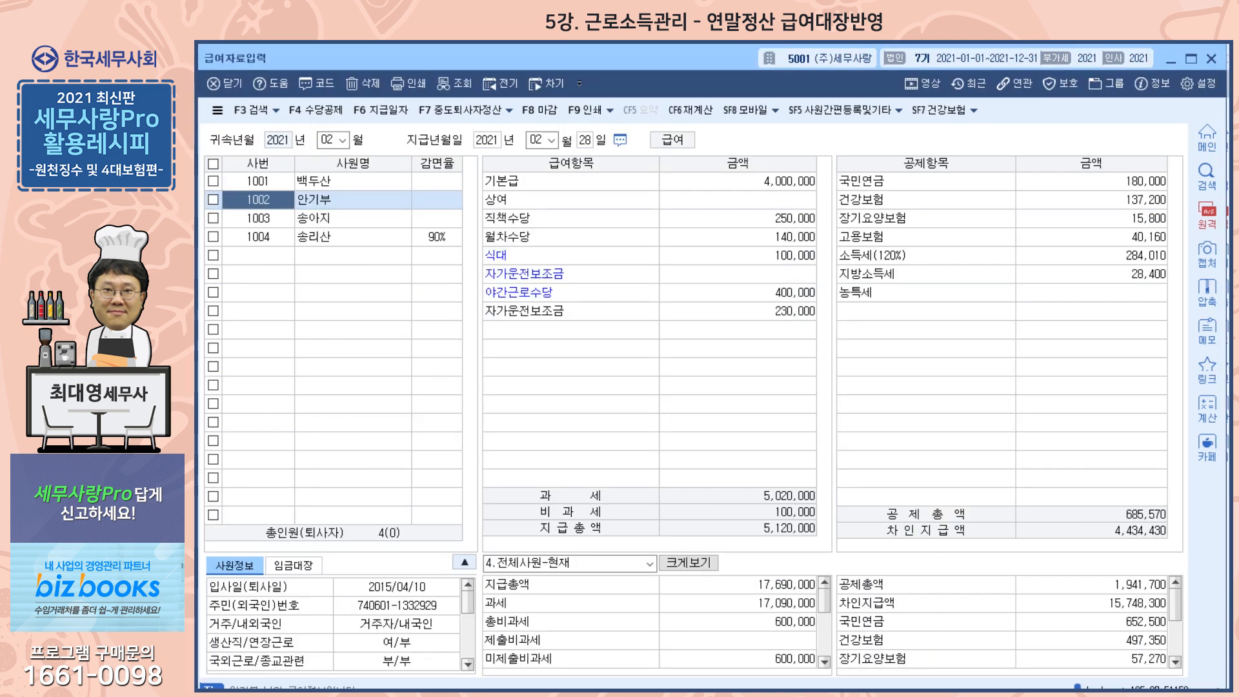
Open the payroll data entry (급여자료입력) for February 2021 and view the pay and deductions of employees 1001 to 1004
key("Escape")
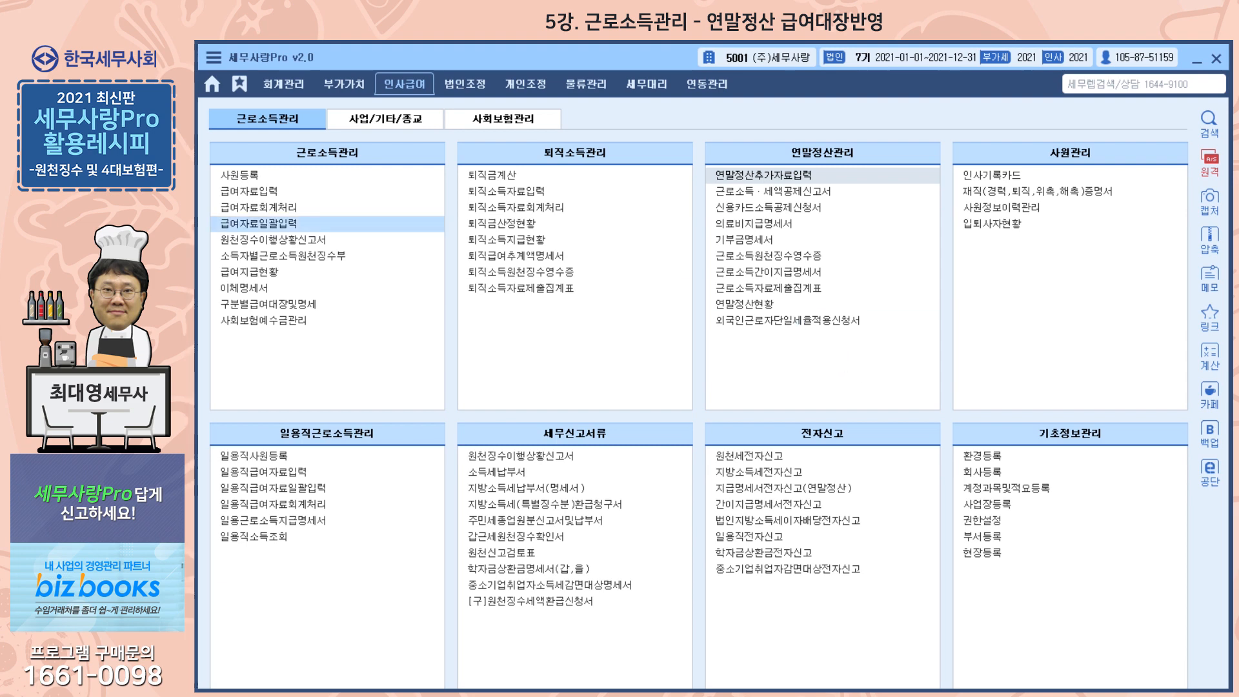
left_click(250, 191)
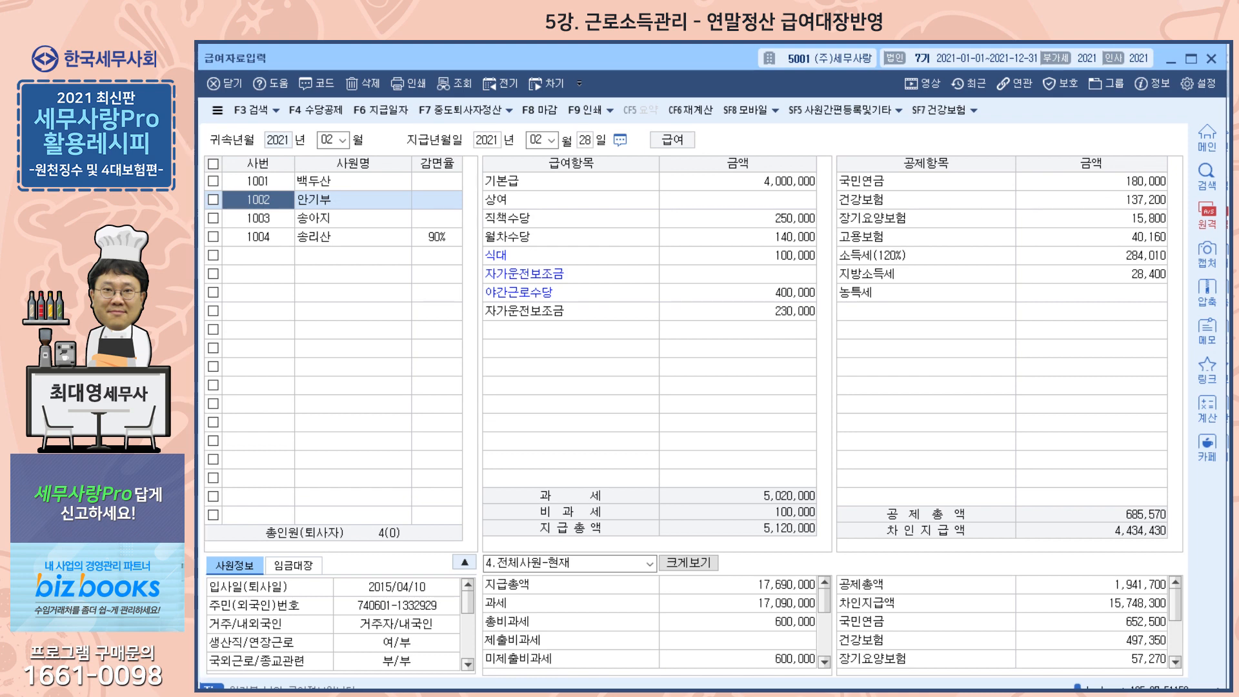
key("Escape")
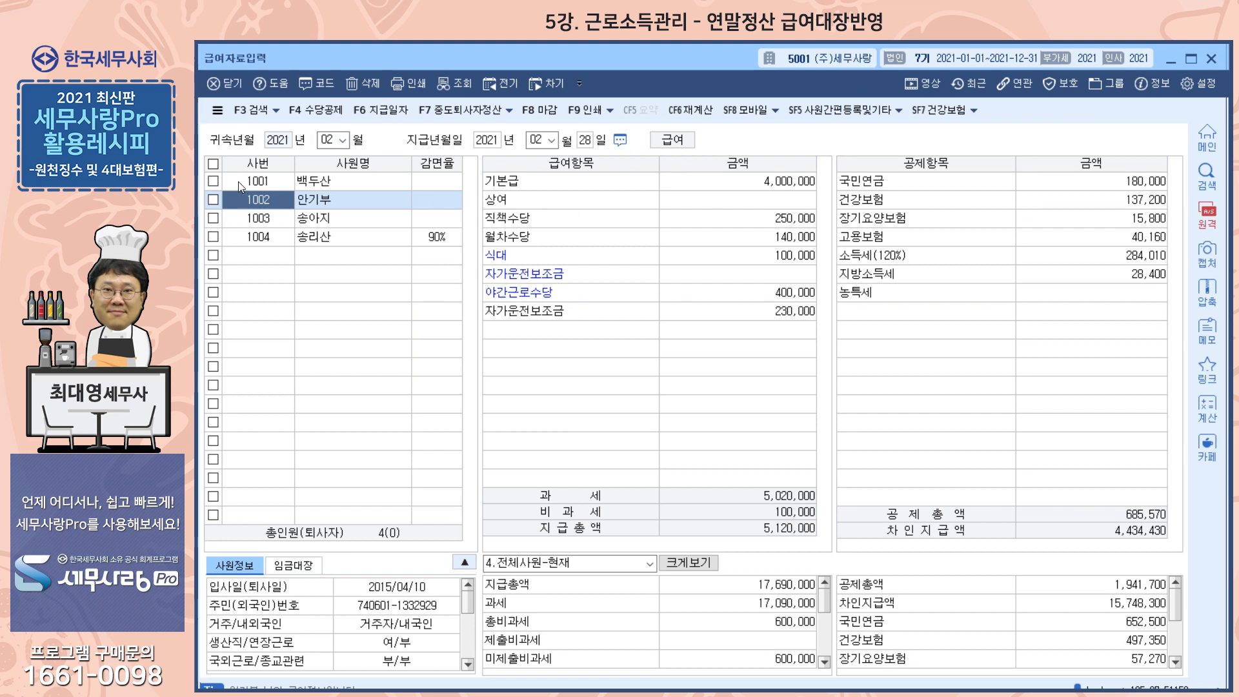
left_click(320, 181)
left_click(321, 201)
left_click(321, 220)
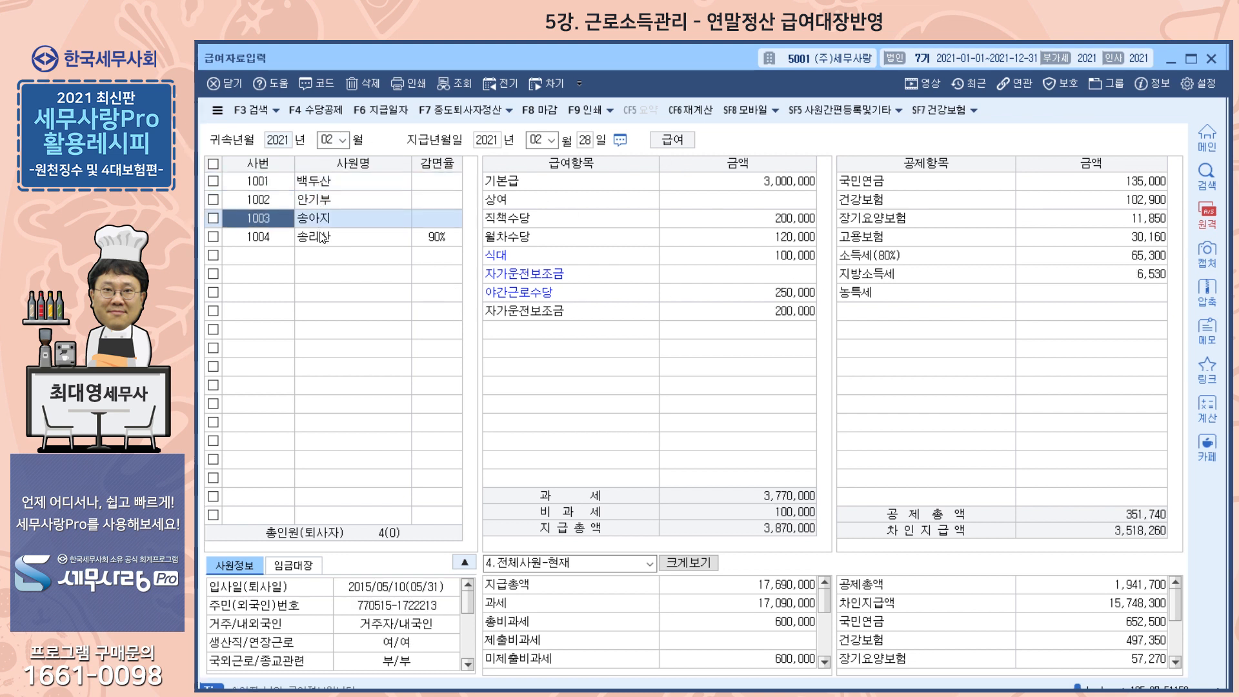
left_click(321, 236)
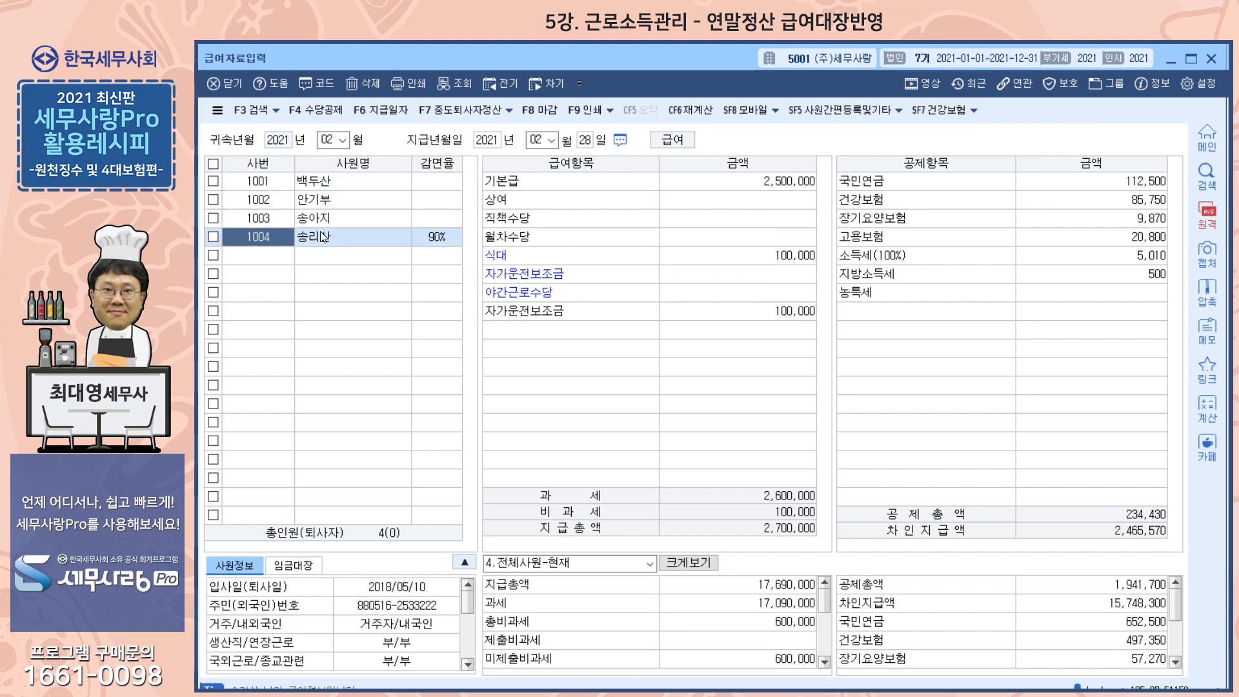
Go through the four employees' February payroll again and check the income tax total for all employees
left_click(510, 111)
left_click(330, 184)
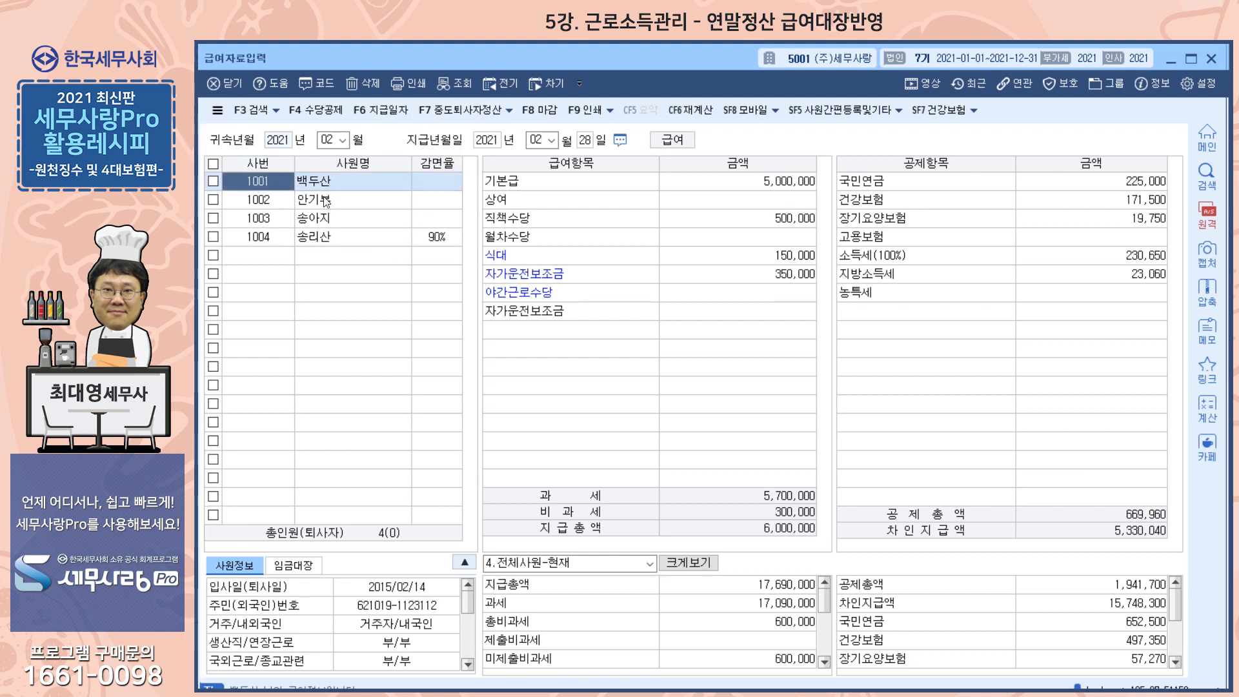
left_click(339, 200)
left_click(348, 219)
left_click(356, 239)
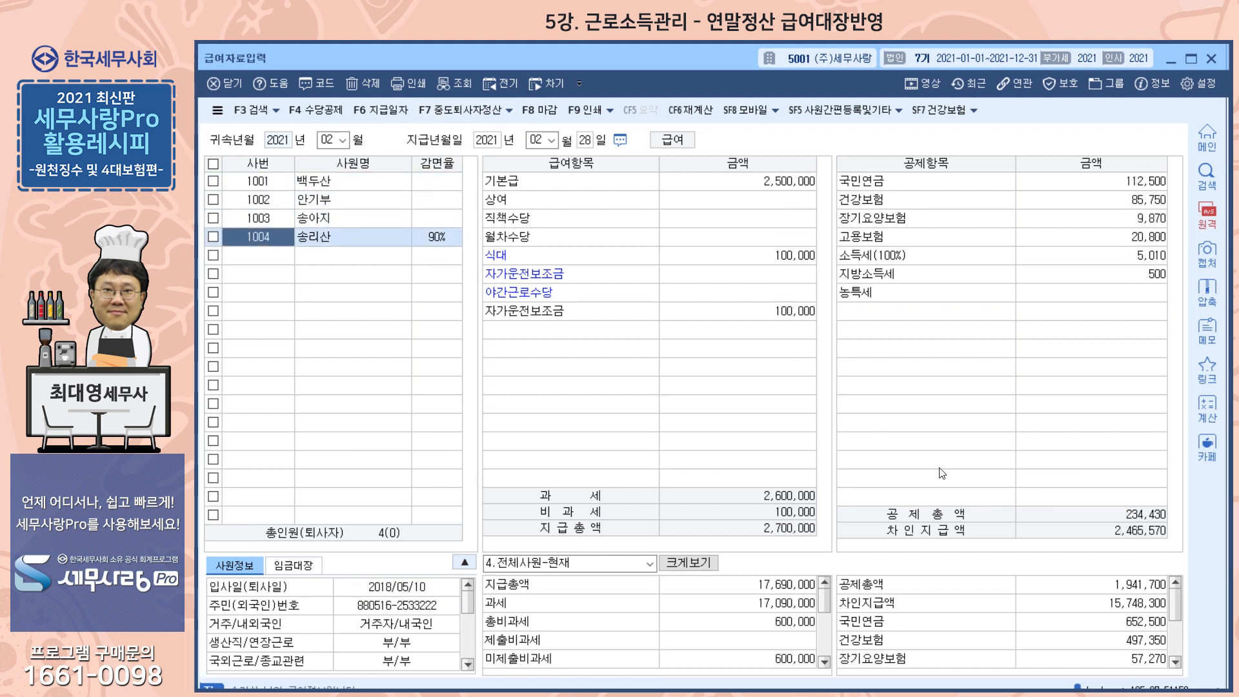
left_click(1137, 641)
scroll(1137, 644, "down", 1)
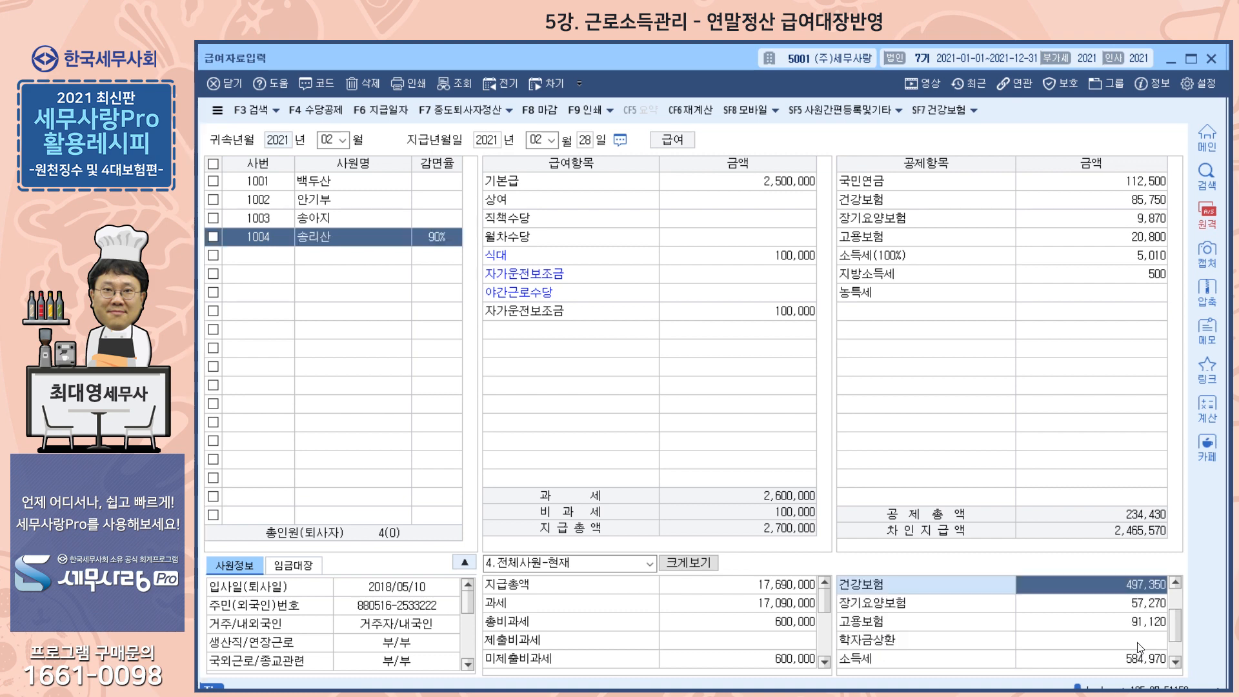
left_click(1134, 659)
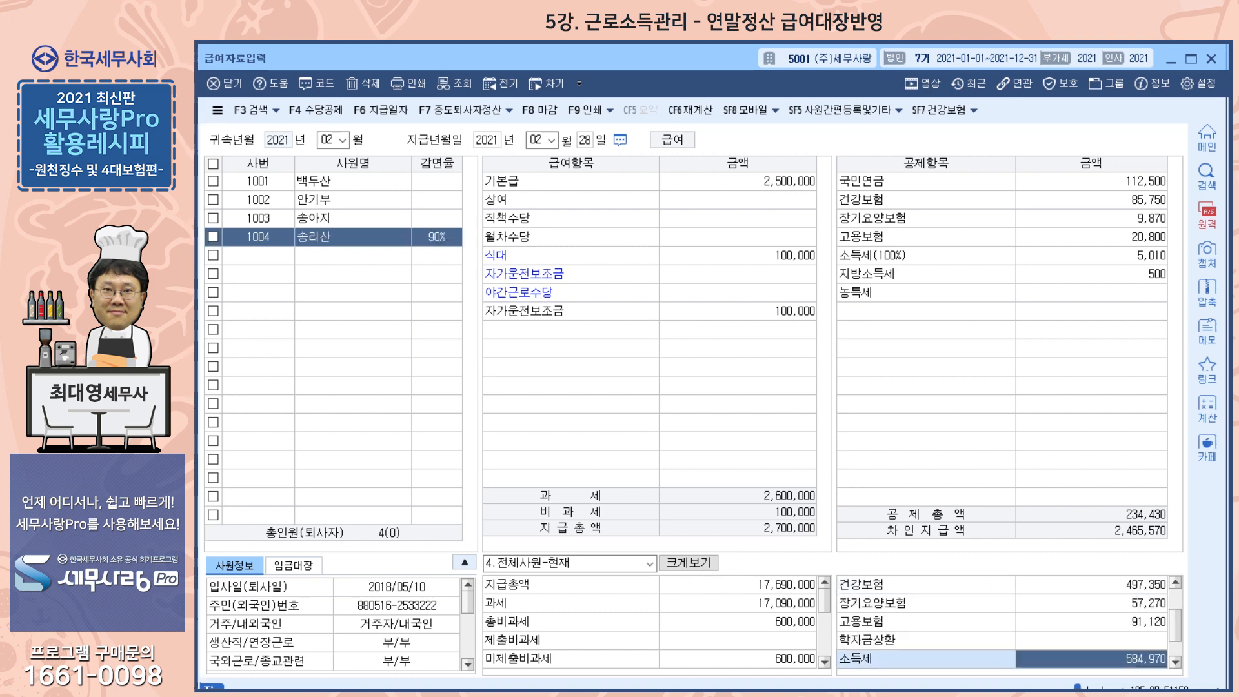
Open the withholding tax report (원천징수이행상황신고서) for February 2021 as a regular filing and load its saved data
key("Escape")
left_click(541, 457)
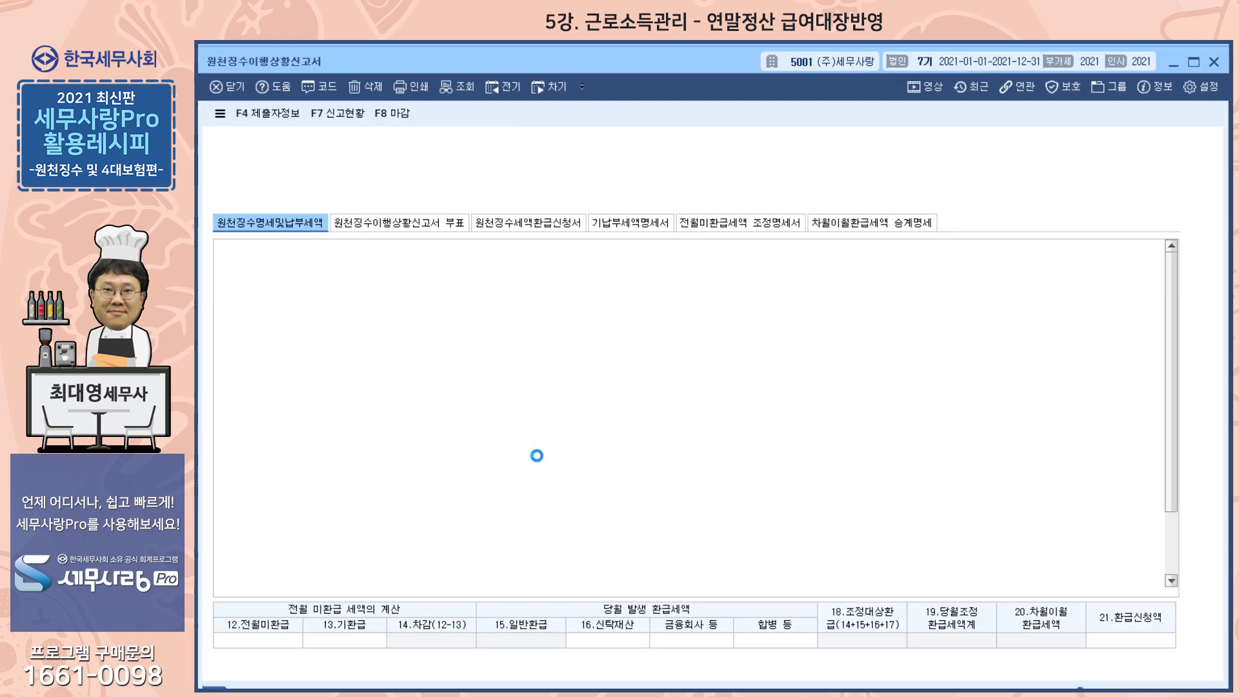
key("Return")
key("Return")
key("Return")
key("Return")
key("Return")
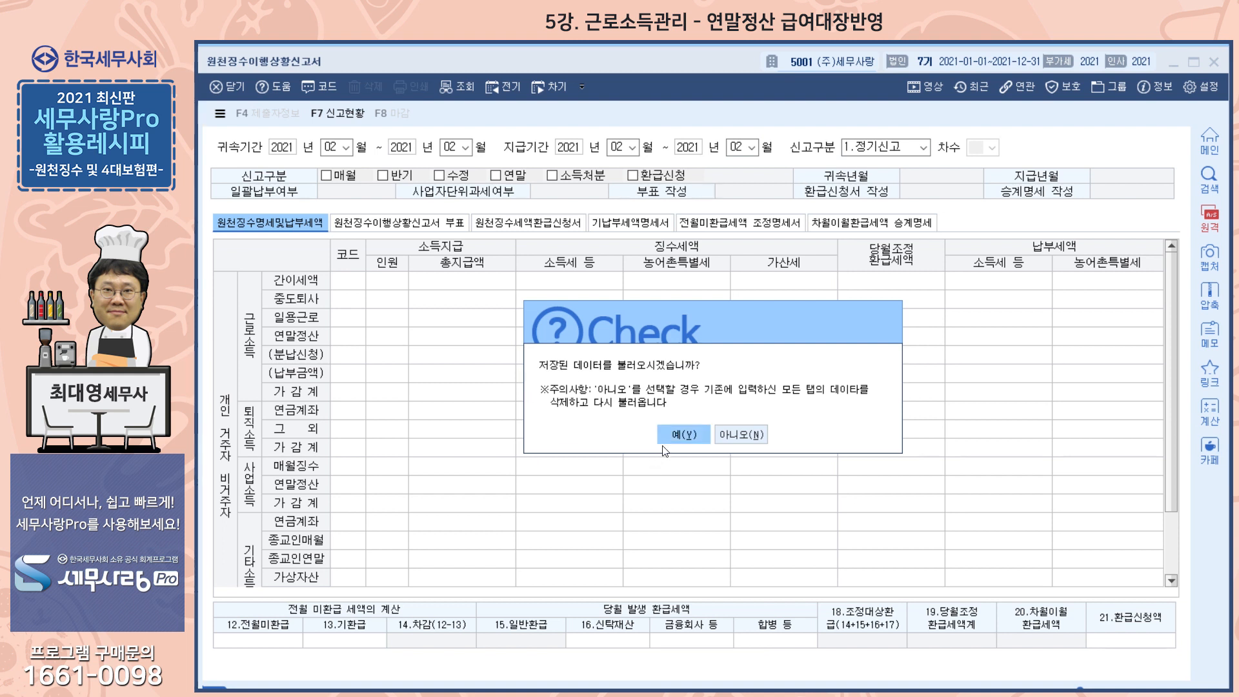
left_click(685, 436)
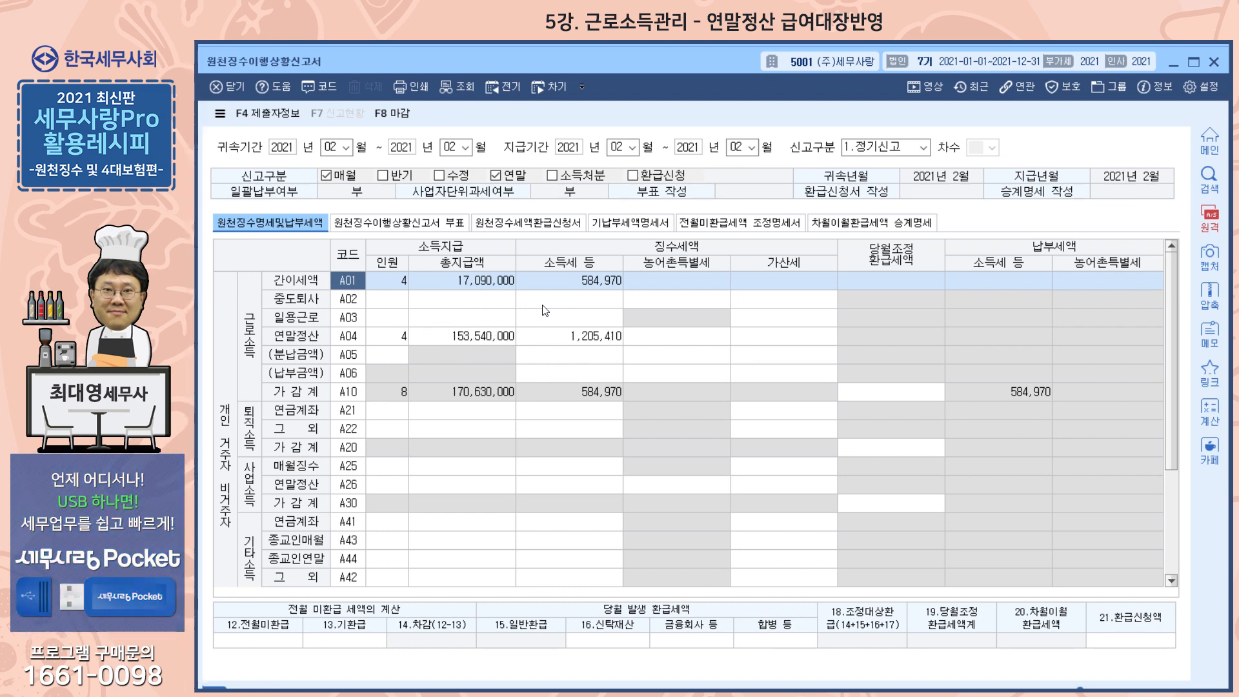
Compare the report's A04 year-end settlement gross pay and income tax with the totals in the 2020 settlement entry
key("alt+Tab")
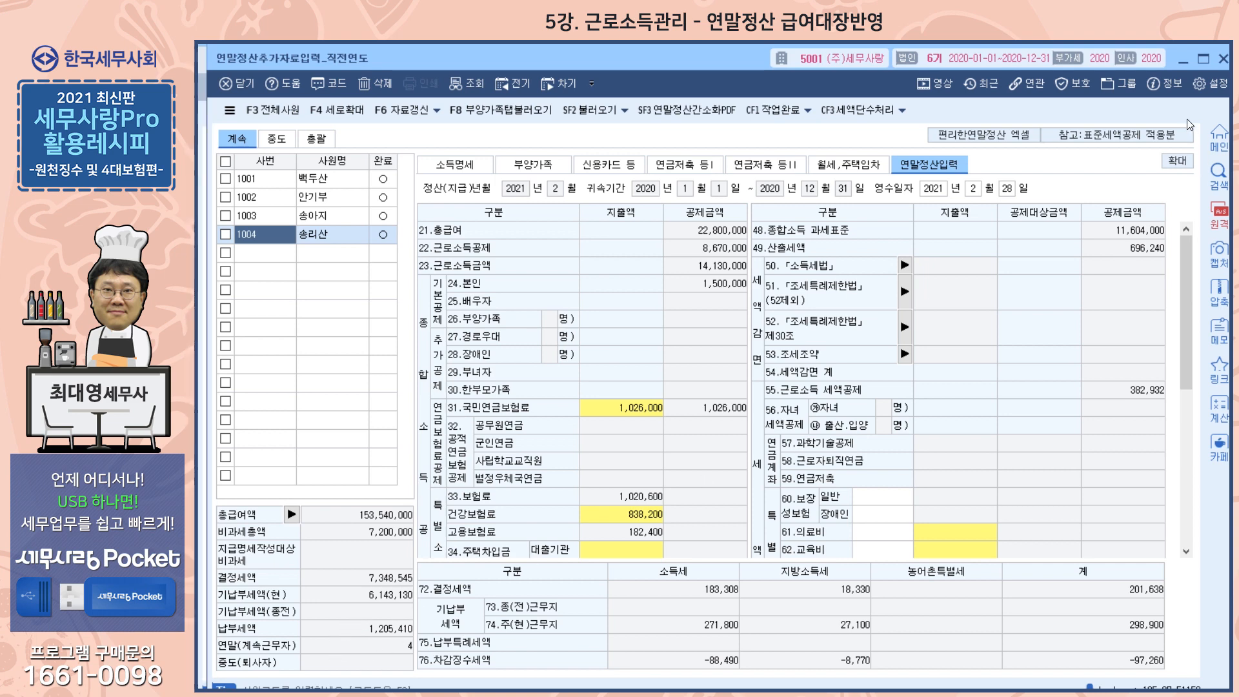
left_click(1187, 58)
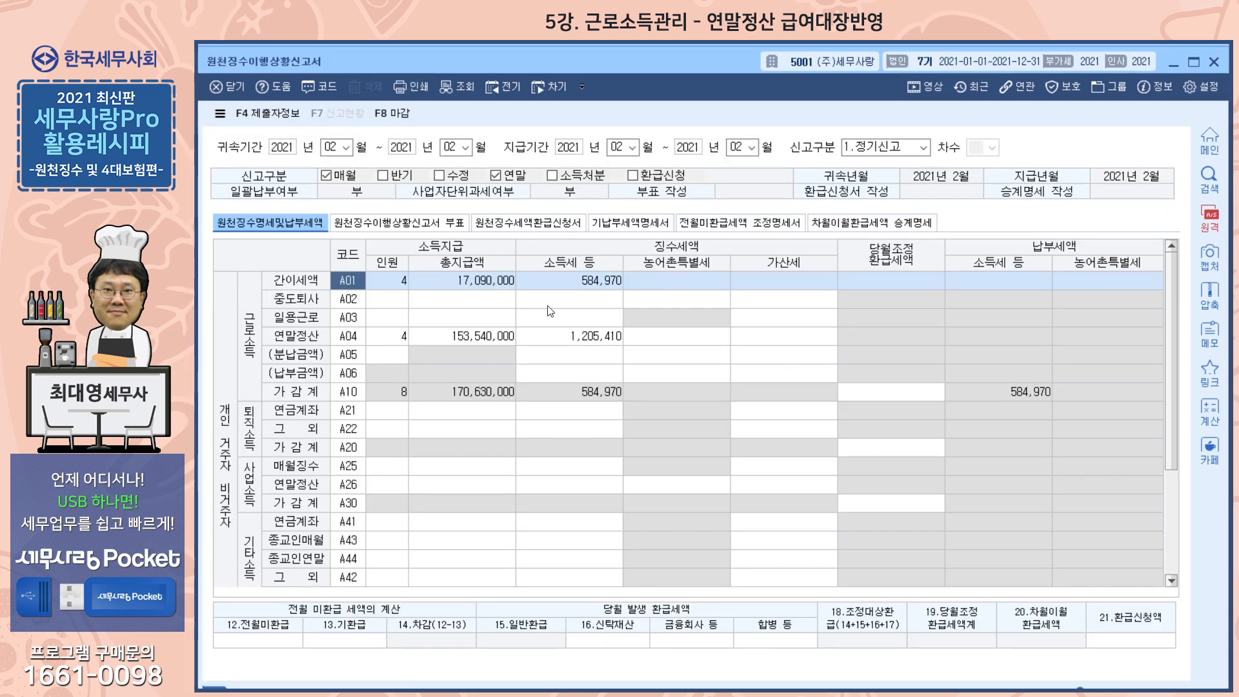
left_click(488, 340)
left_click(559, 341)
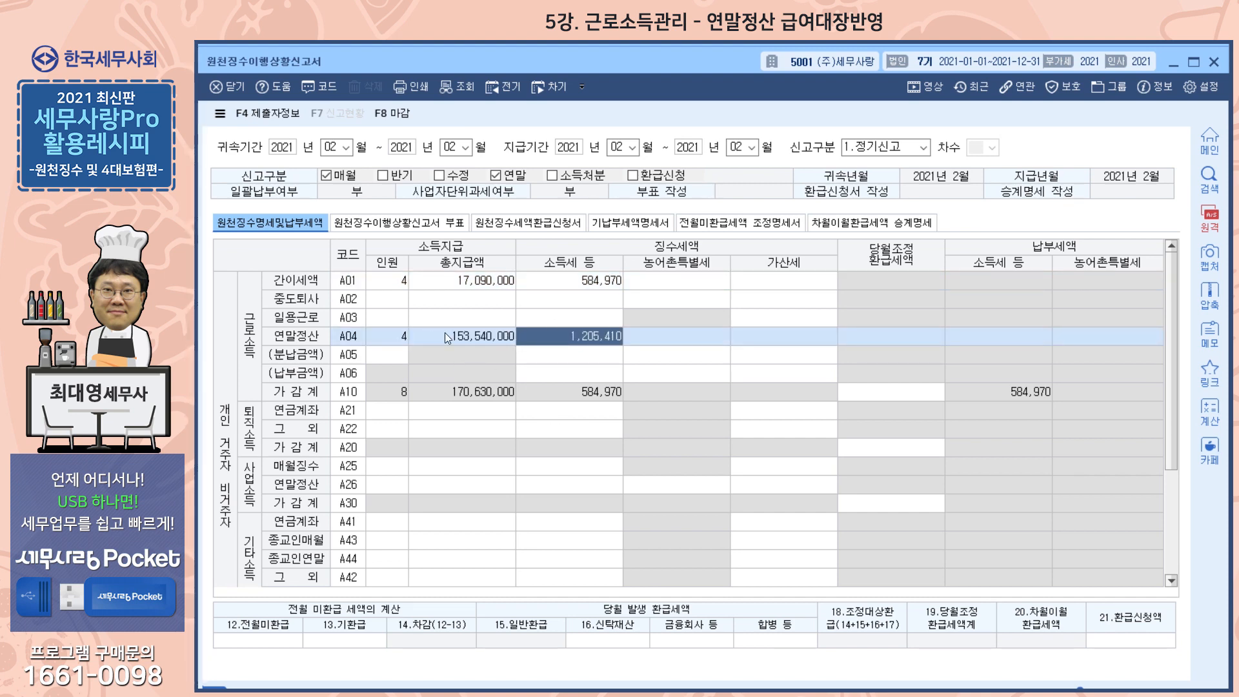
key("alt+Tab")
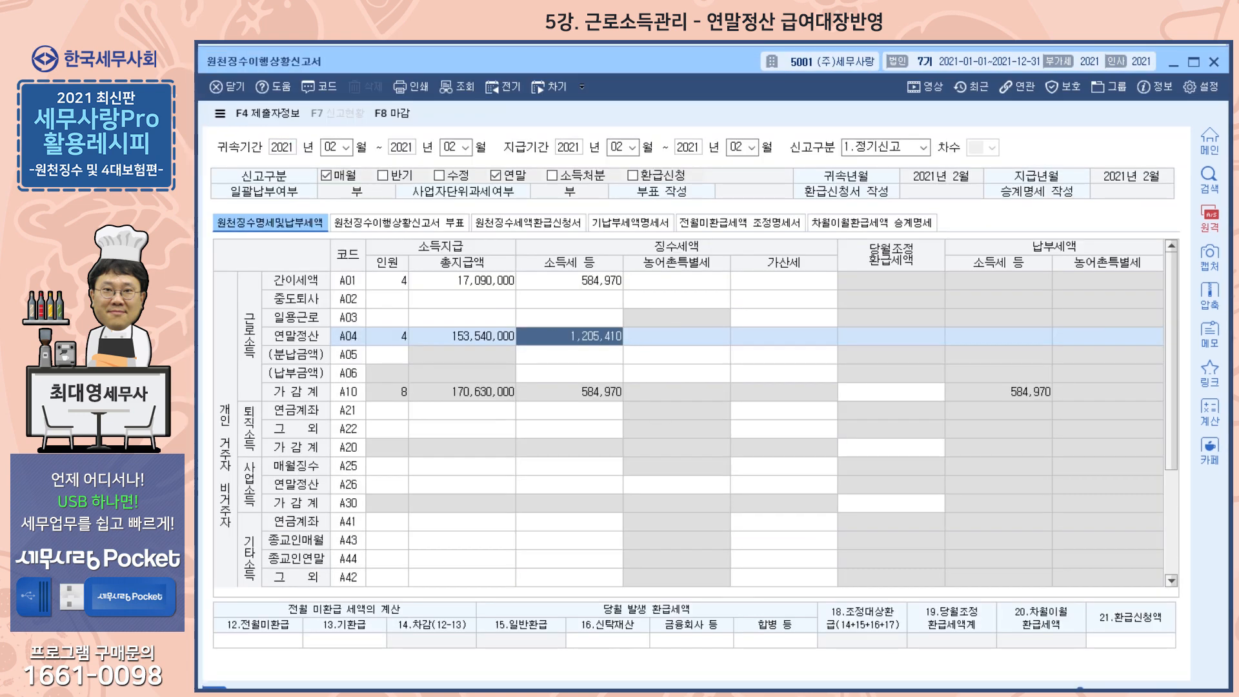
key("alt+Tab")
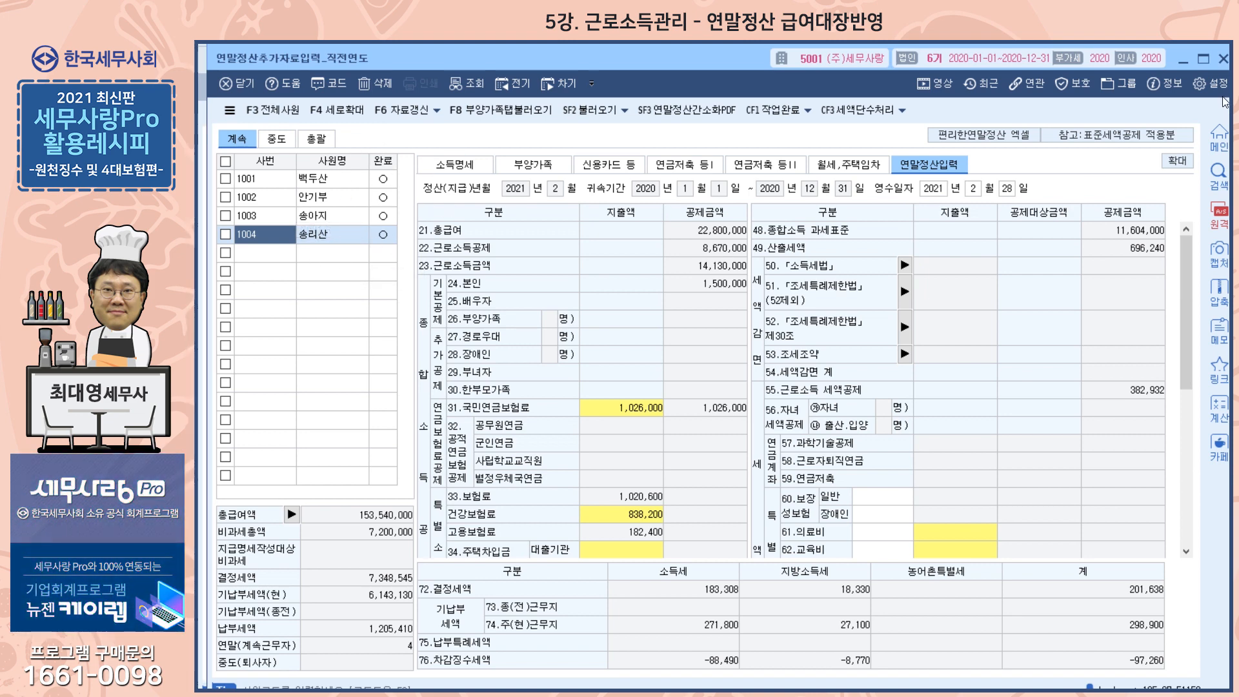
left_click(1185, 61)
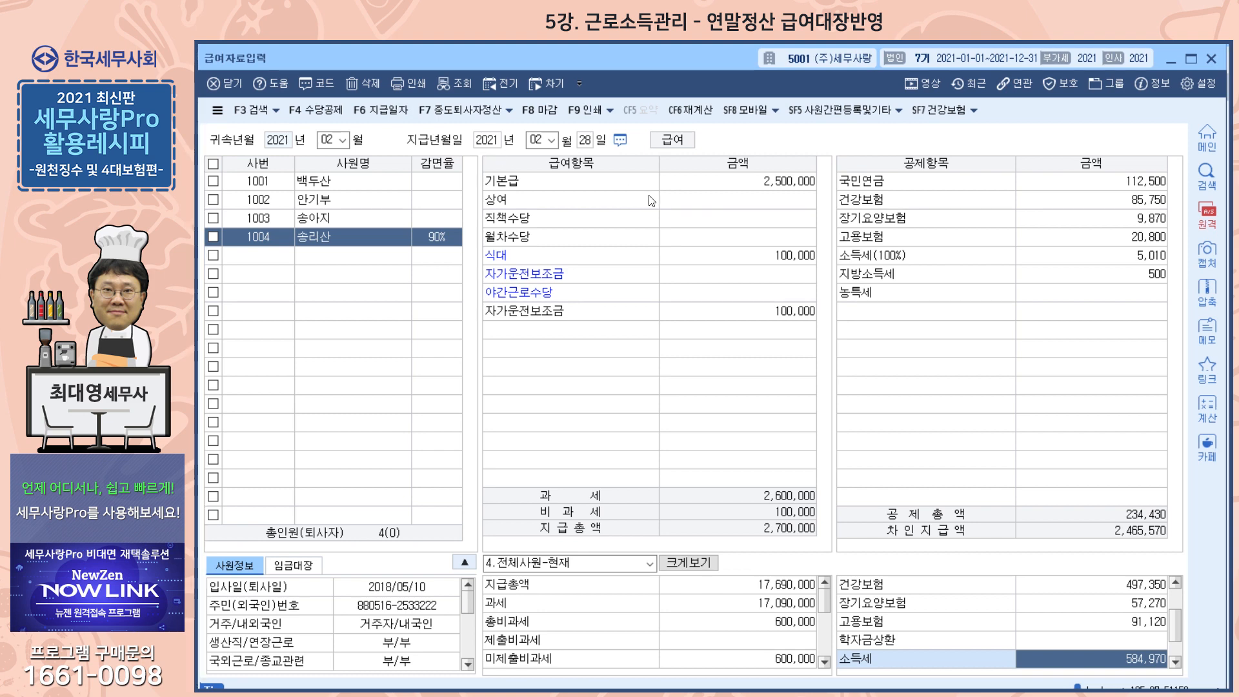
Add a new deduction item named 연말정산소득세 in the payroll's allowance and deduction registration
left_click(324, 114)
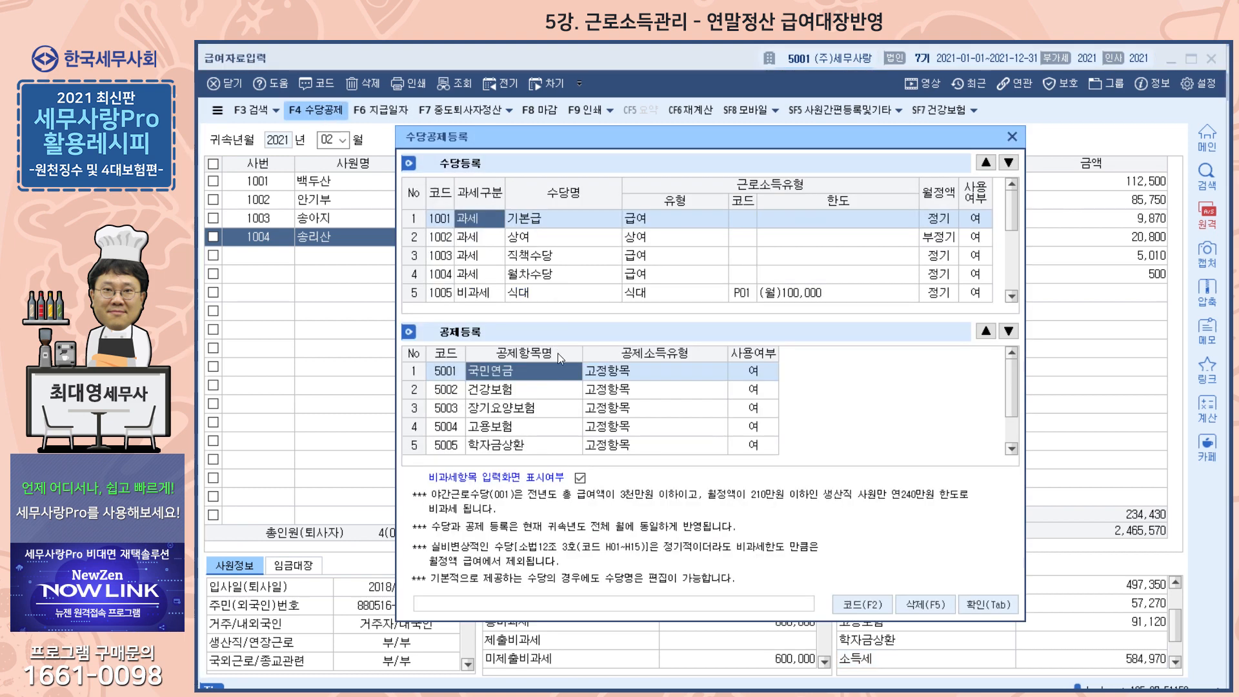
scroll(560, 413, "down", 1)
left_click(448, 444)
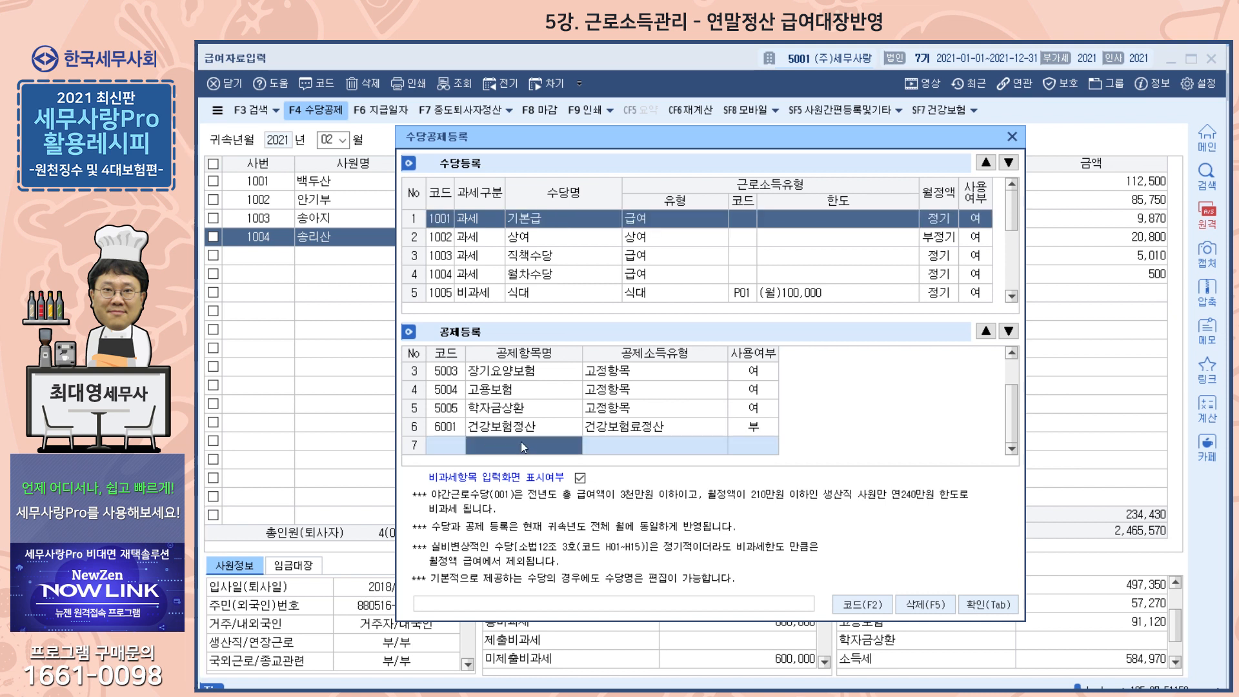
type("연말ㅈ")
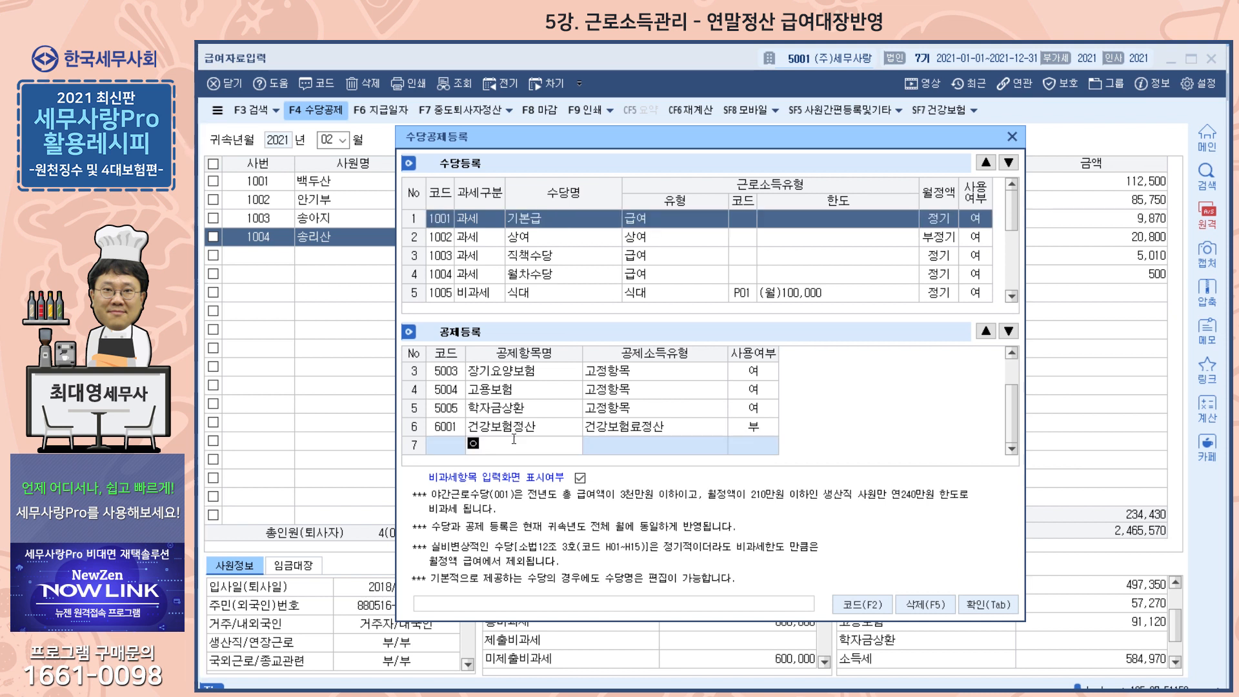
type("정산솜")
key("BackSpace")
key("BackSpace")
key("BackSpace")
type("ㄷ")
type("소")
type("득세")
key("Return")
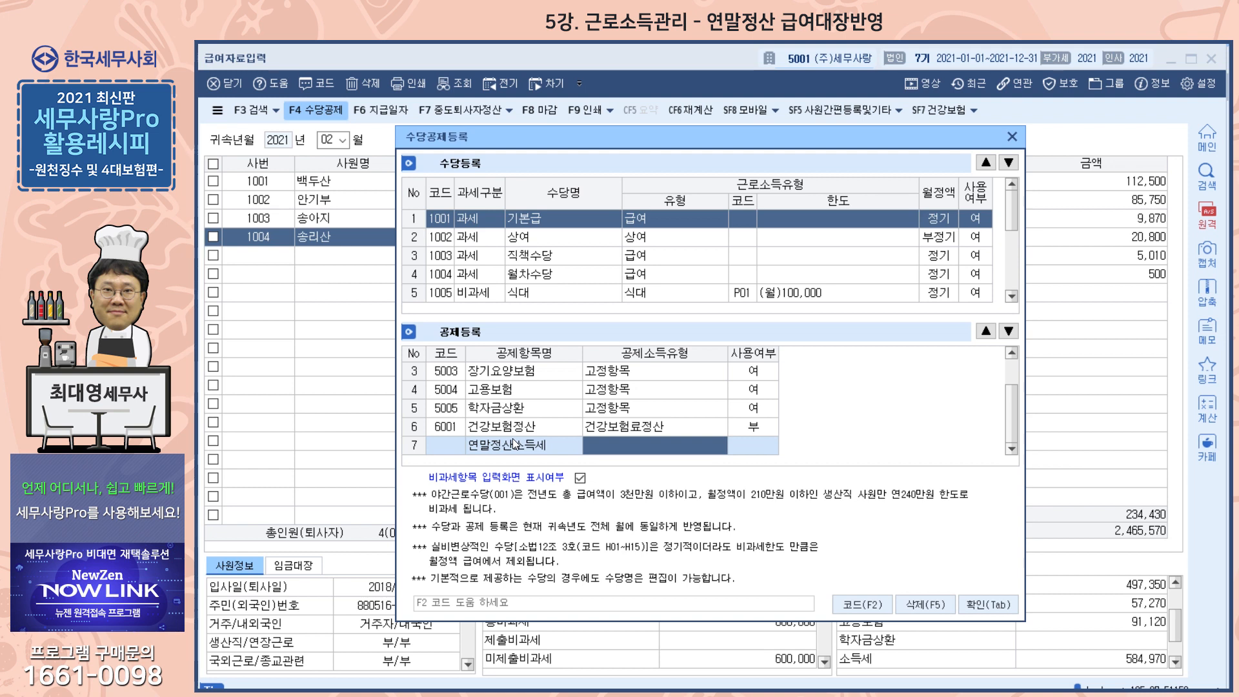
Set the 연말정산소득세 item's deduction type to 기타 (code 4) and confirm the registration
key("F2")
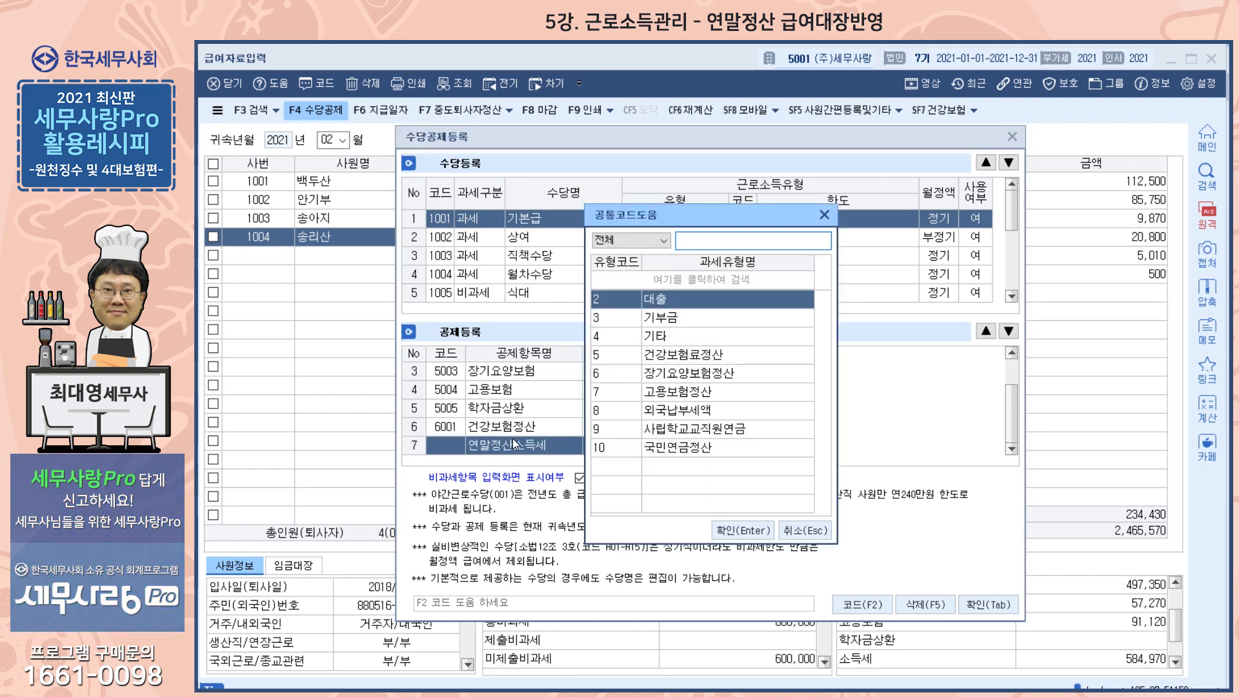
key("Down")
key("Down")
key("Down")
key("Up")
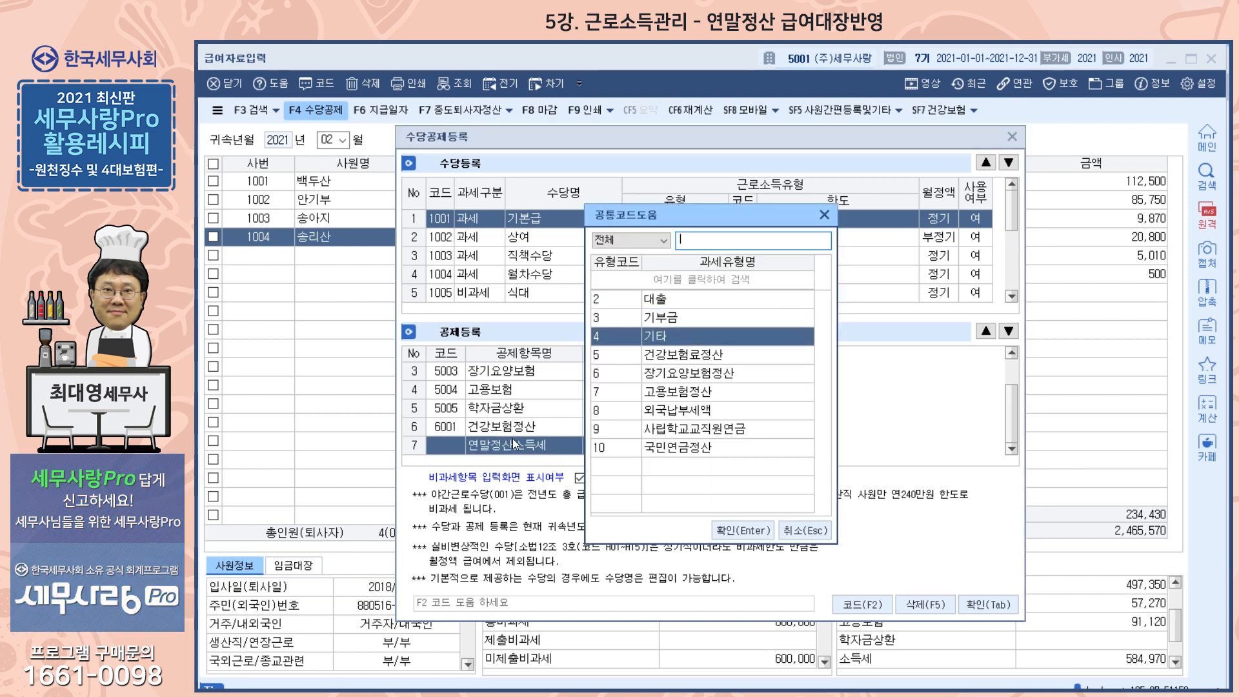
key("Return")
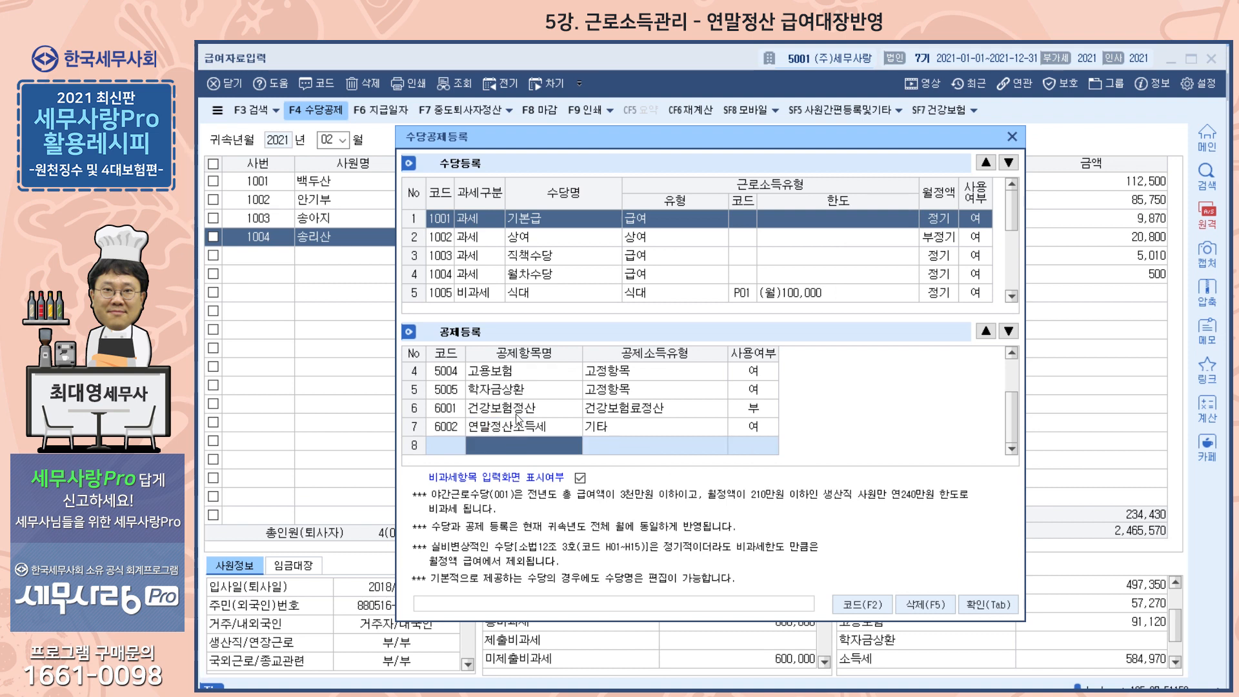
key("Return")
left_click(977, 605)
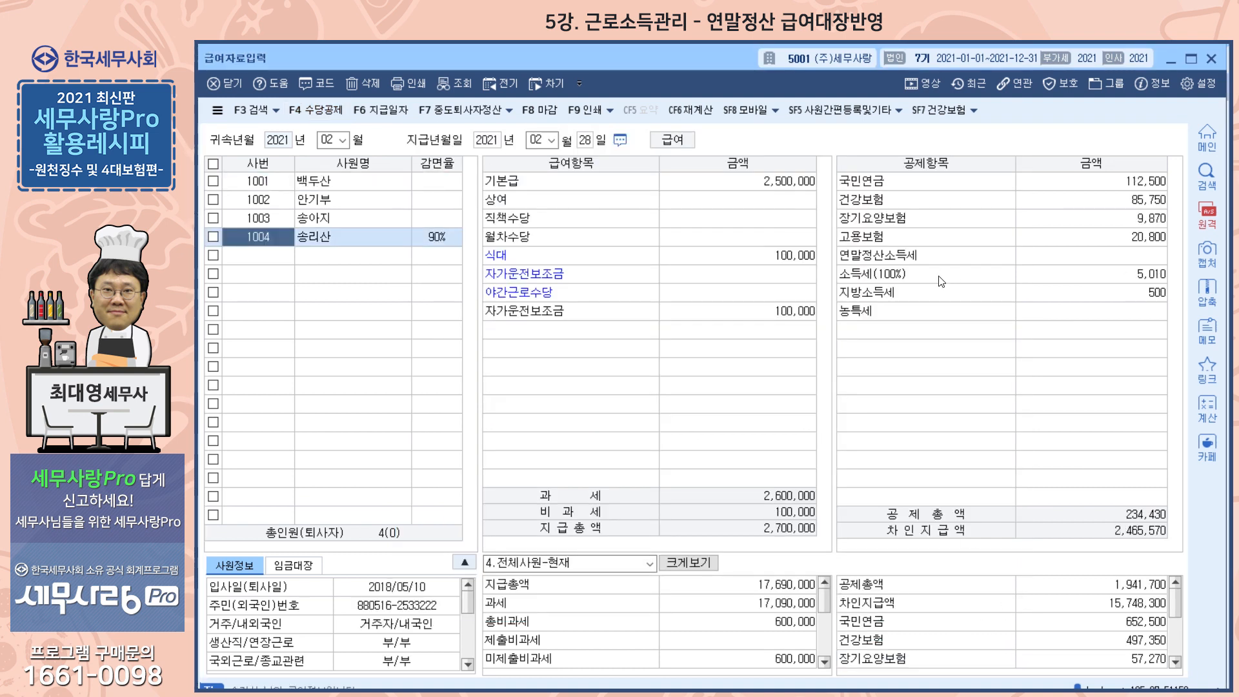
Set the 연말정산소득세 deduction item's 사용여부 to 부 in the allowance and deduction registration and confirm
left_click(1091, 261)
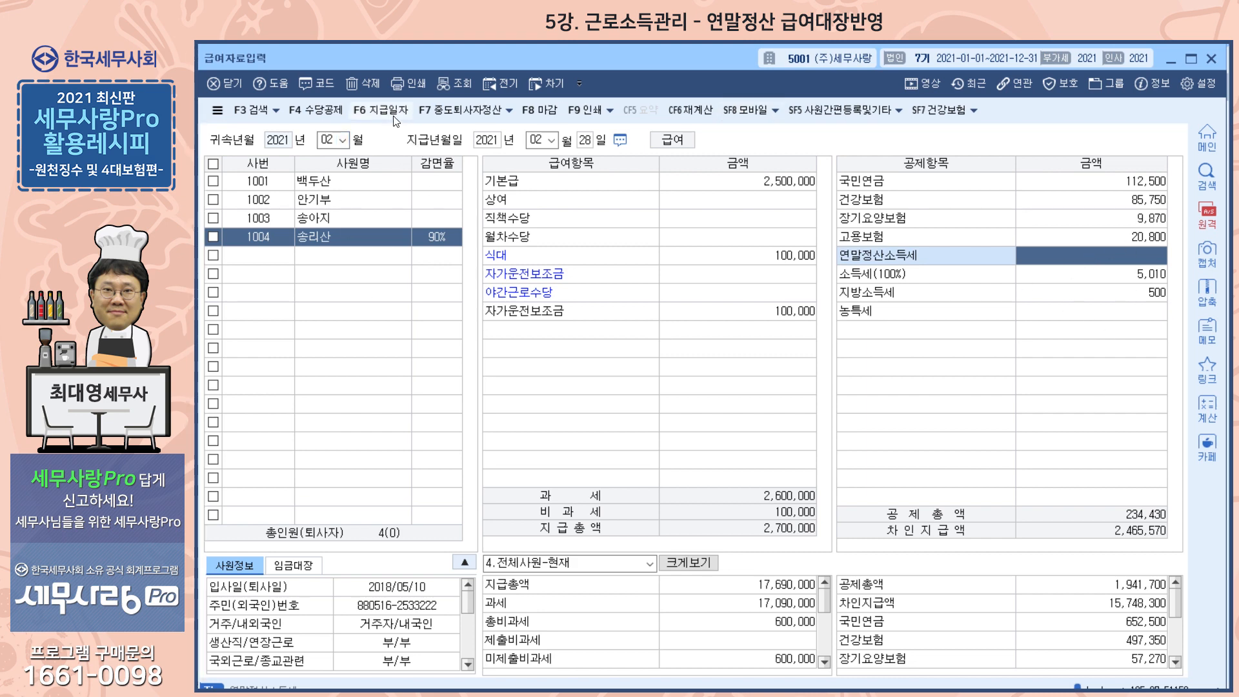
left_click(316, 110)
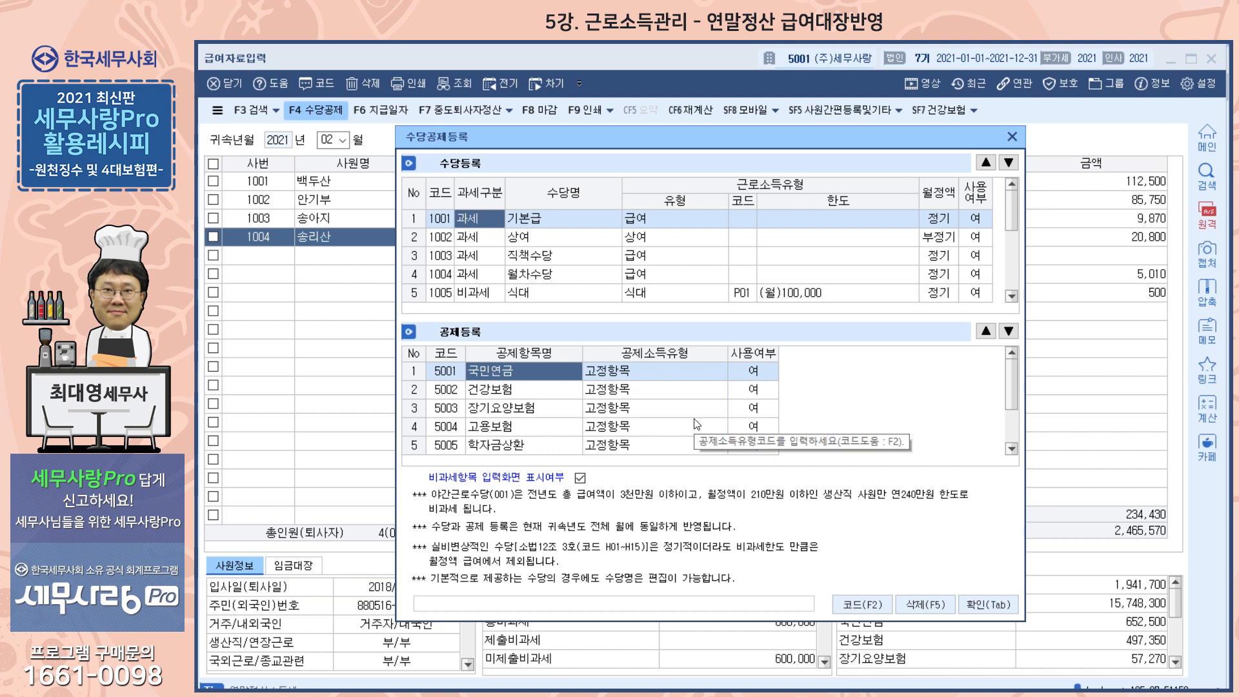
scroll(750, 428, "down", 1)
left_click(751, 429)
key("2")
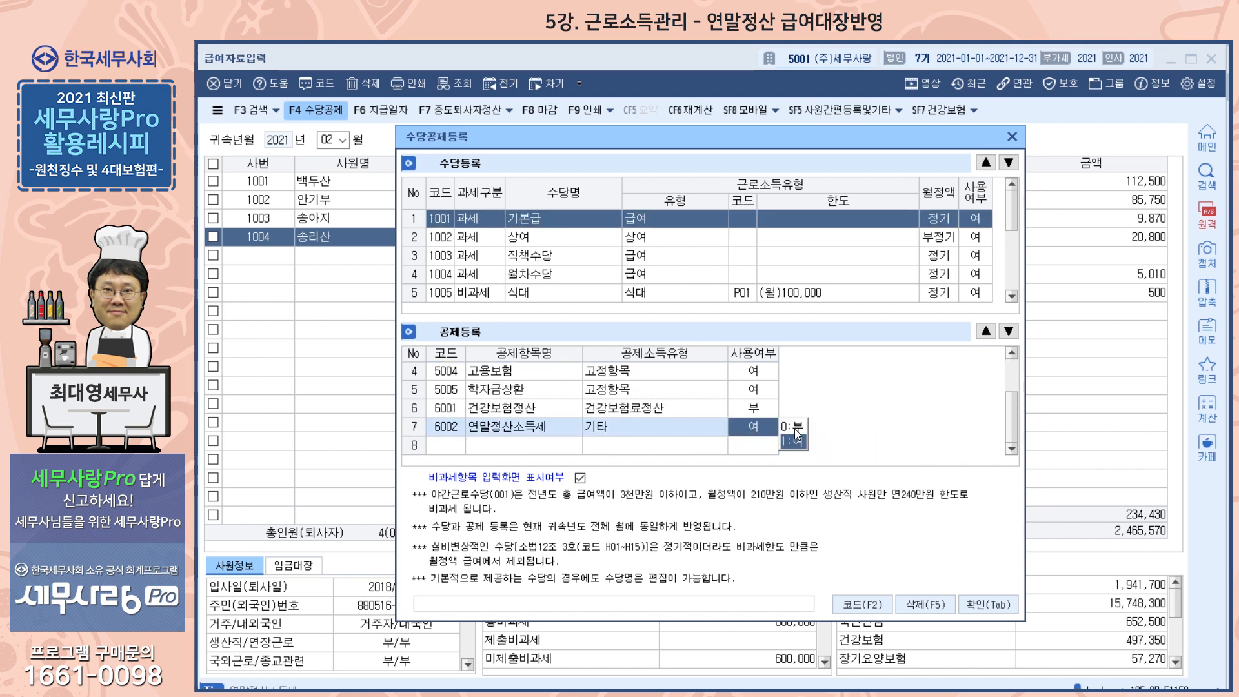
left_click(1002, 607)
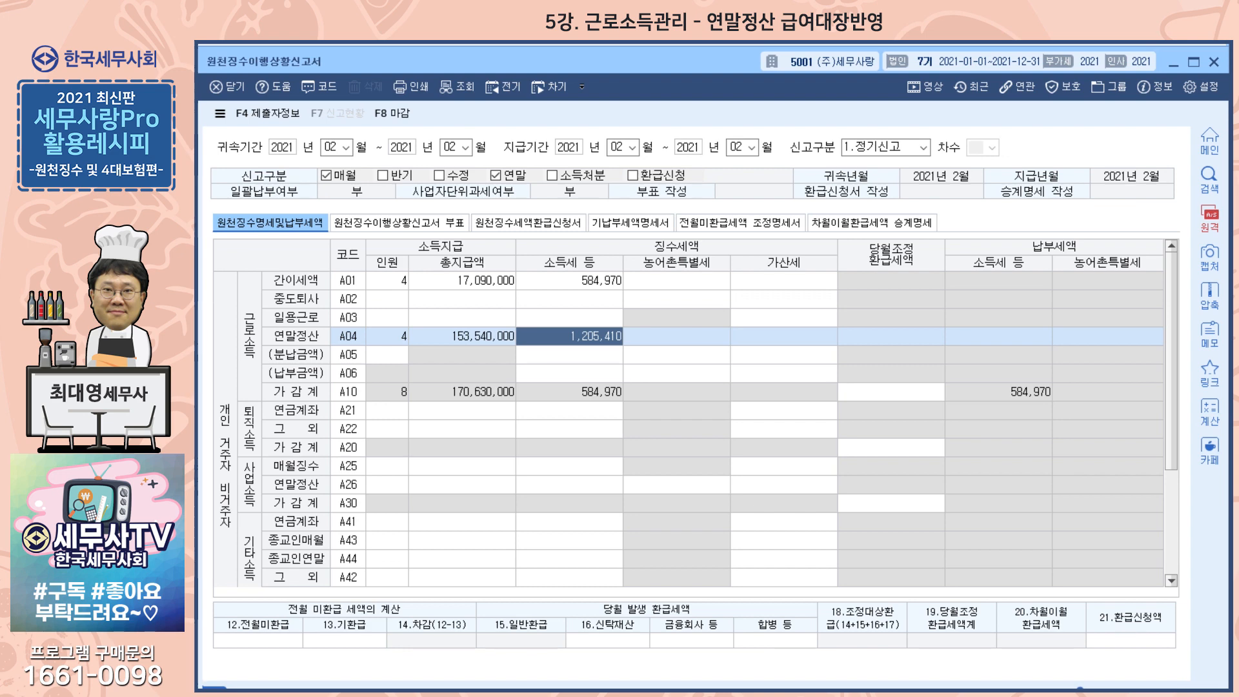
Open the local income tax payment statement (지방소득세납부서) and load its employee details for the February 2021 attribution and payment periods
key("Escape")
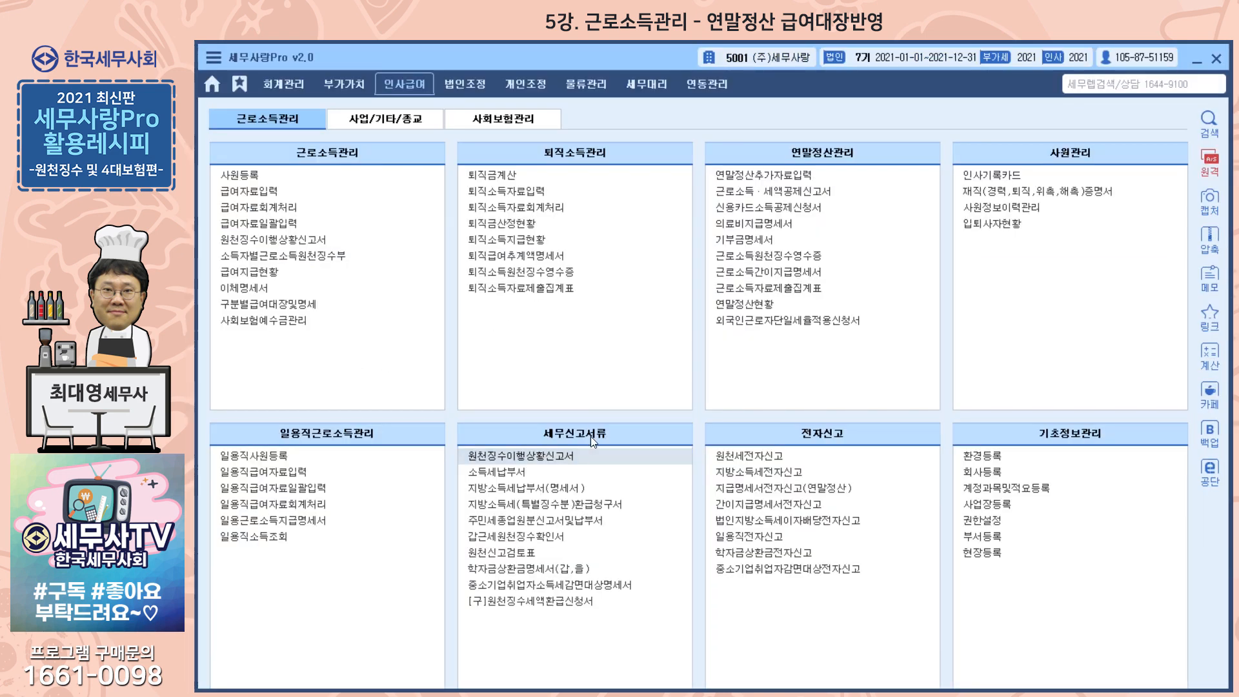
left_click(520, 488)
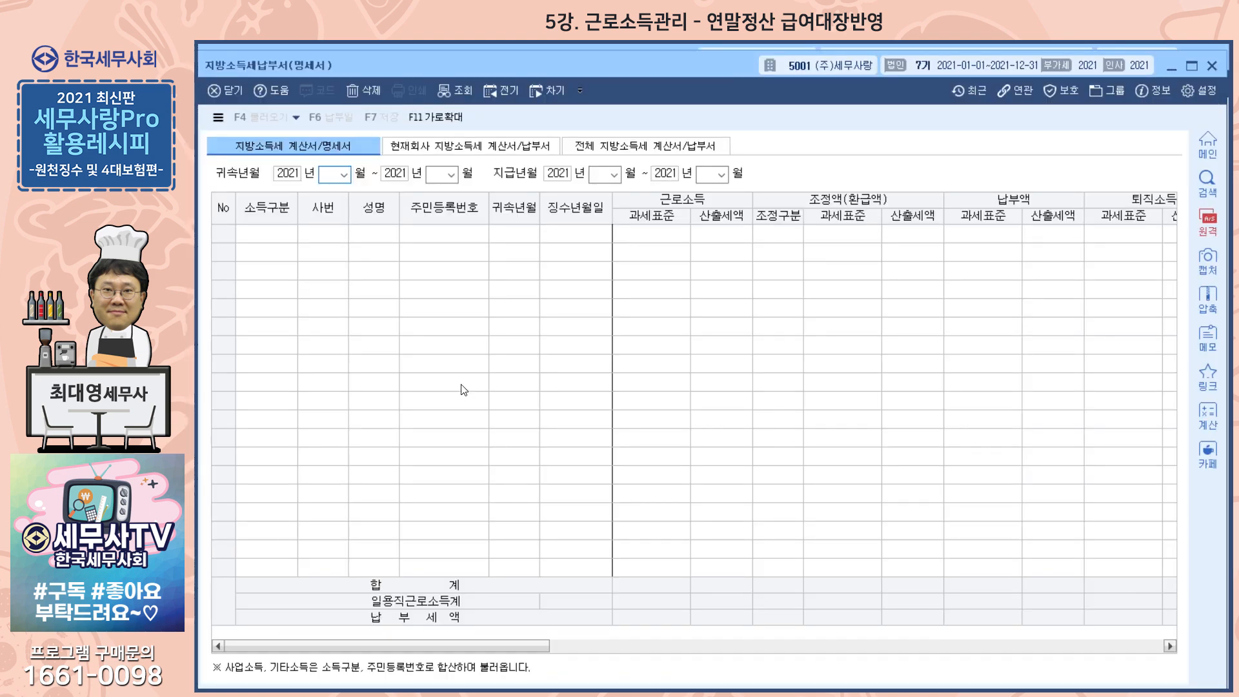
type("02")
key("Return")
key("Return")
type("02")
key("Return")
key("Return")
type("02")
key("Return")
key("Return")
type("02")
key("Return")
key("Right")
key("Return")
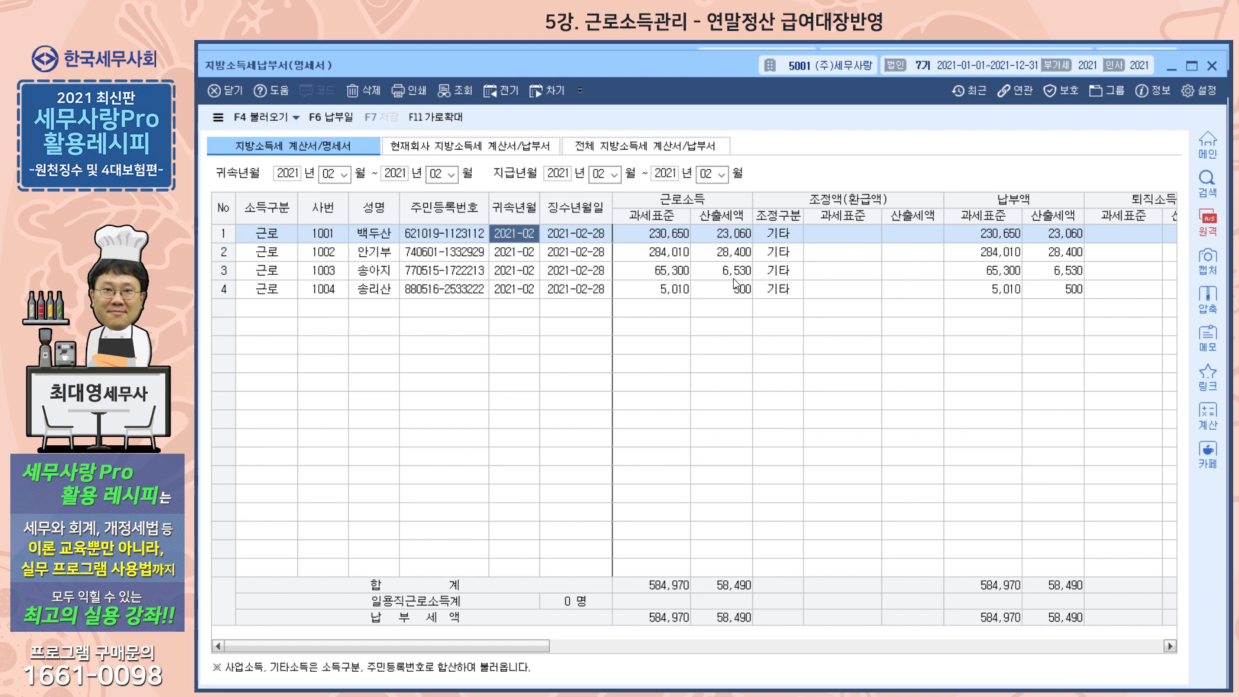
Load the current company's local income tax calculation and payment form for February 2021 afresh, declining the saved data
left_click(454, 151)
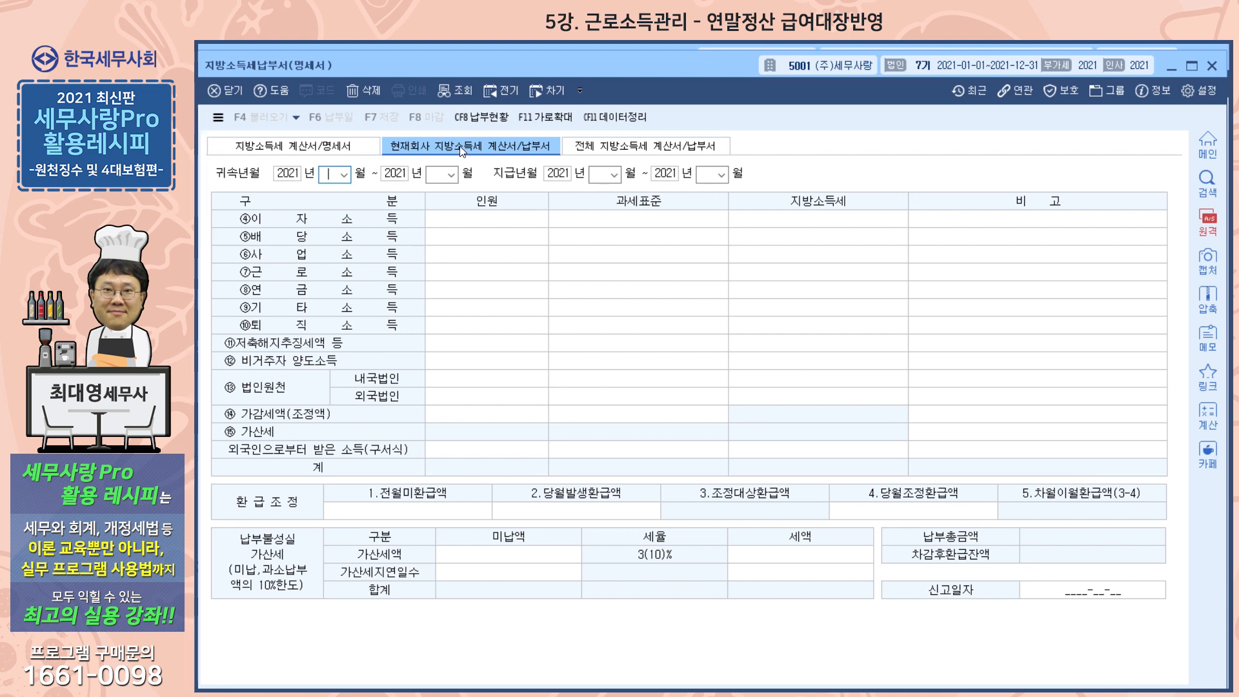
type("2")
key("Return")
key("Return")
key("Return")
key("Return")
key("Return")
key("Return")
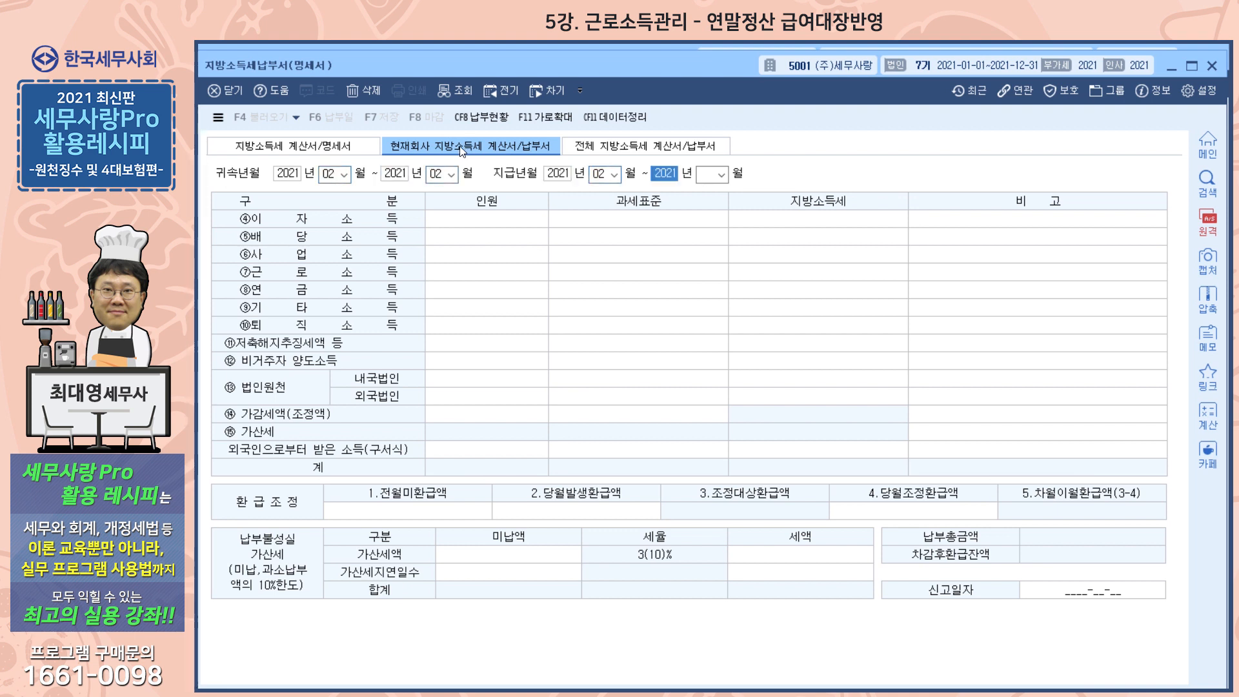
key("Return")
key("Right")
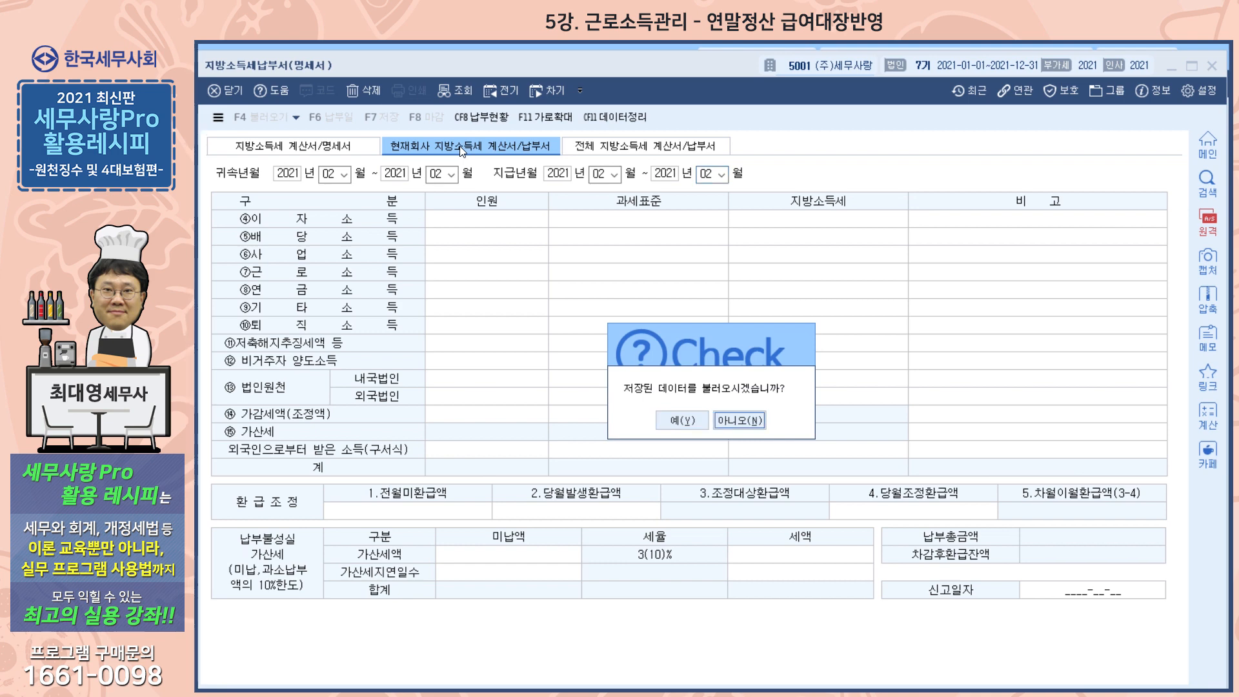
key("Return")
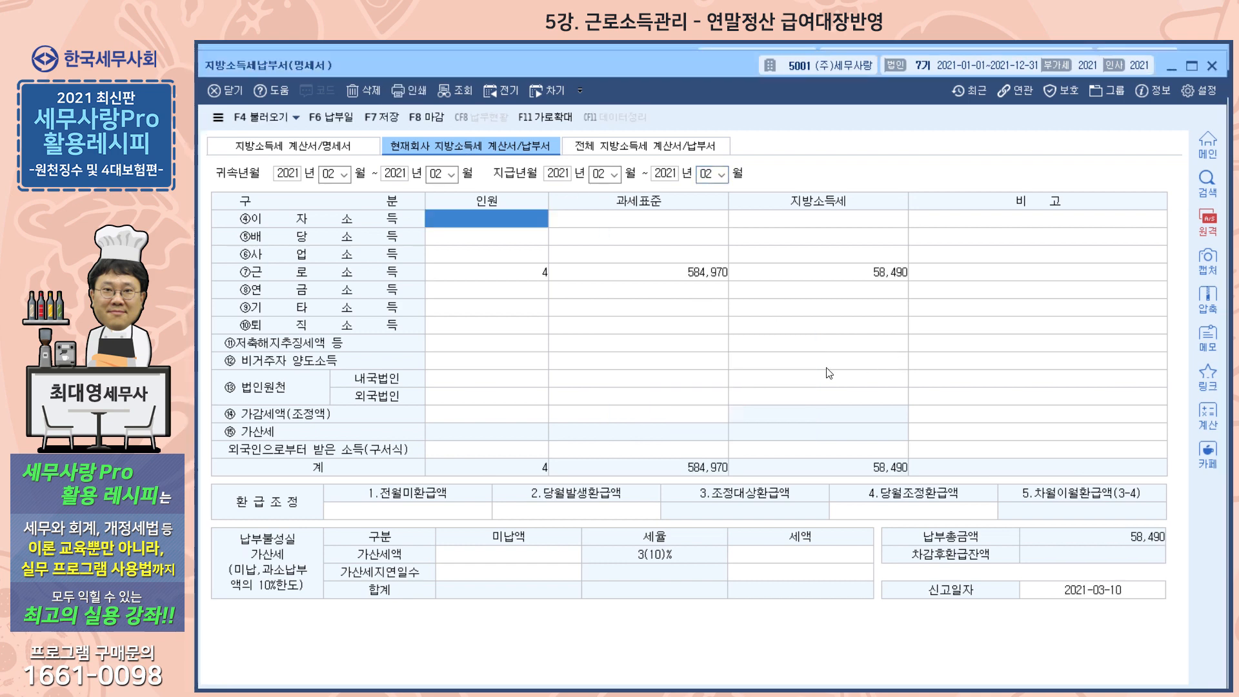
Compare the withholding tax report's A10 income tax with the tax base and local income tax in the payment form
key("Escape")
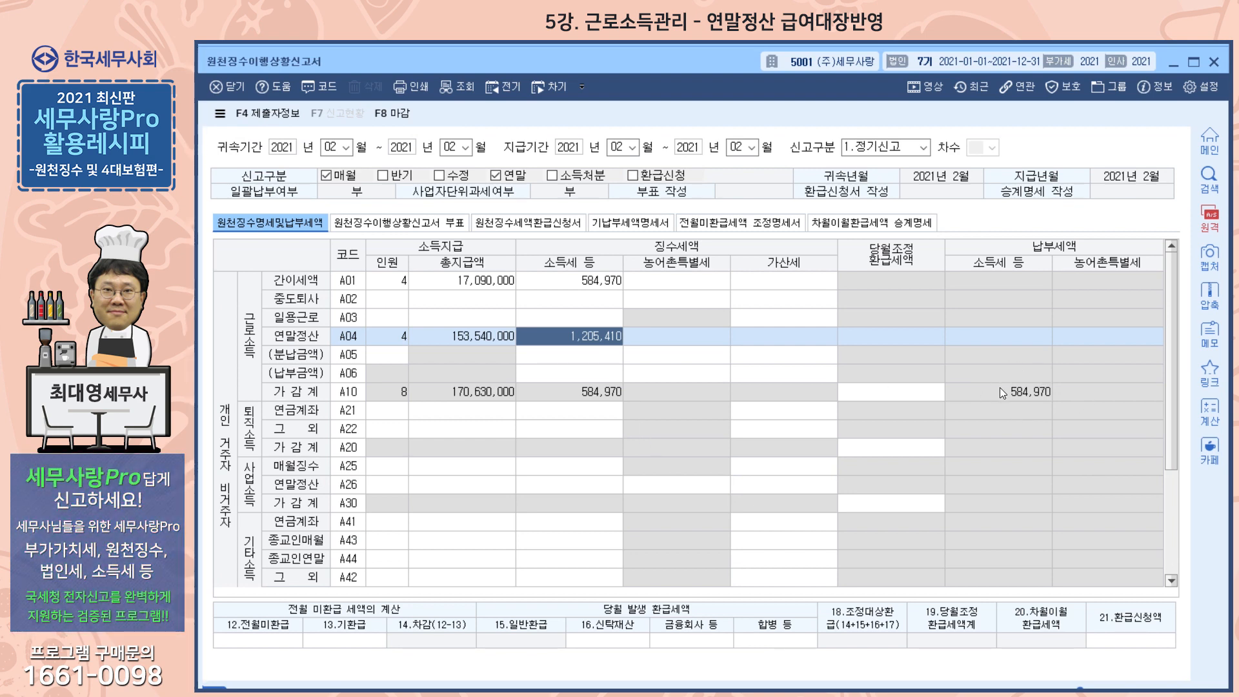
left_click(1171, 61)
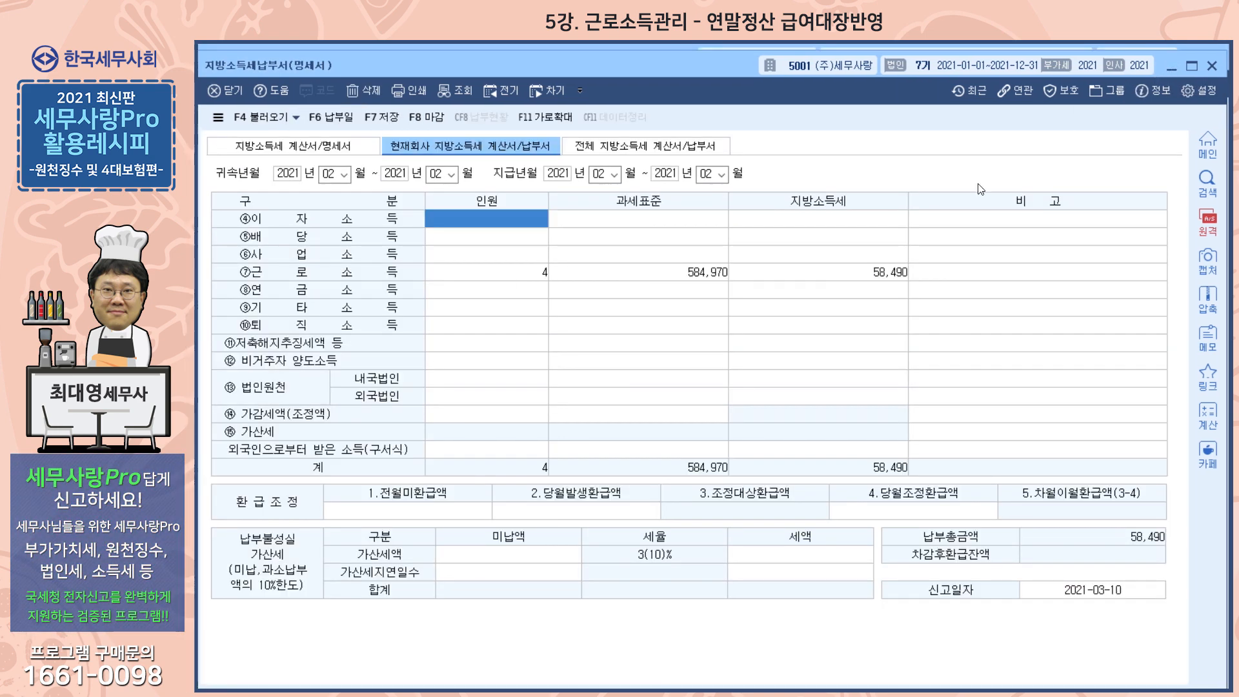
key("Escape")
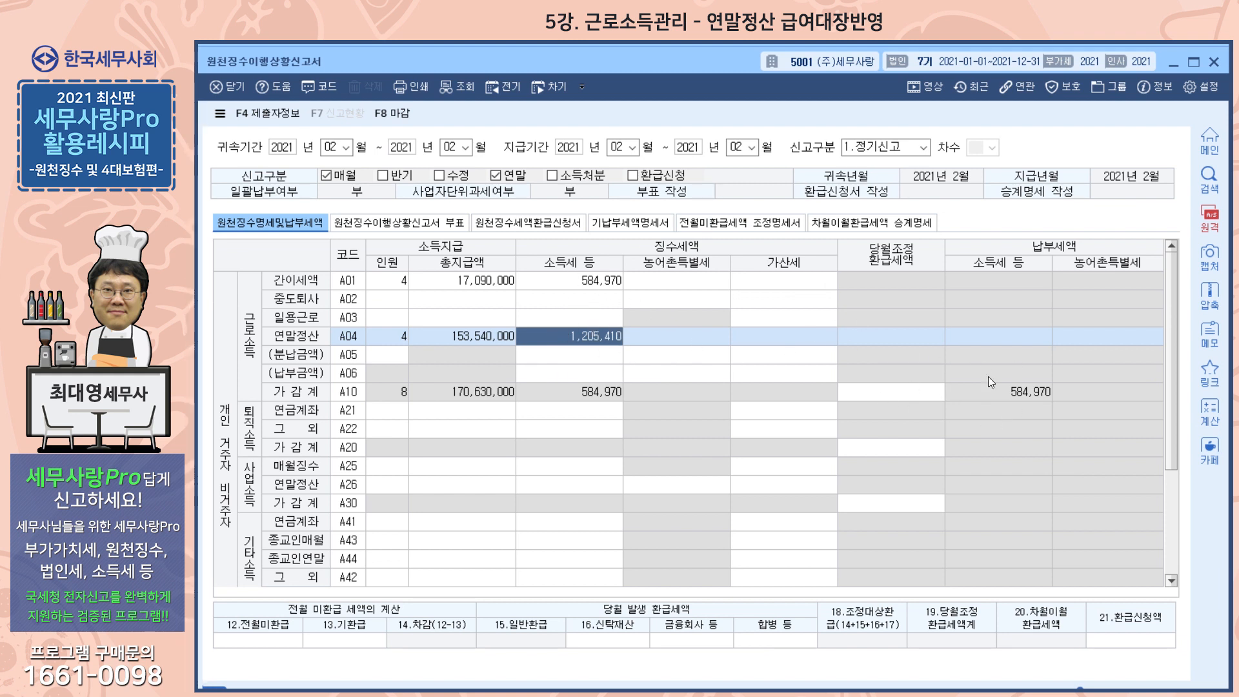
Reload the withholding tax report for February 2021 afresh instead of from its saved data
left_click(450, 151)
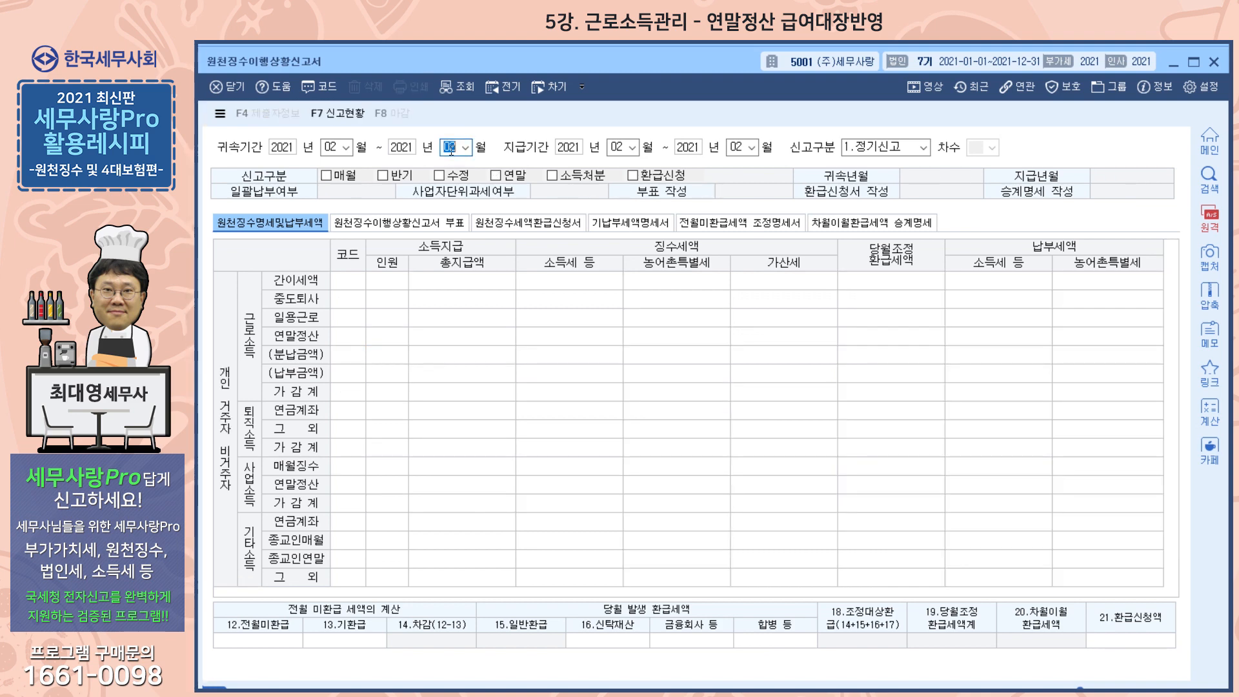
key("Return")
key("Return")
key("Return")
key("Return")
key("Right")
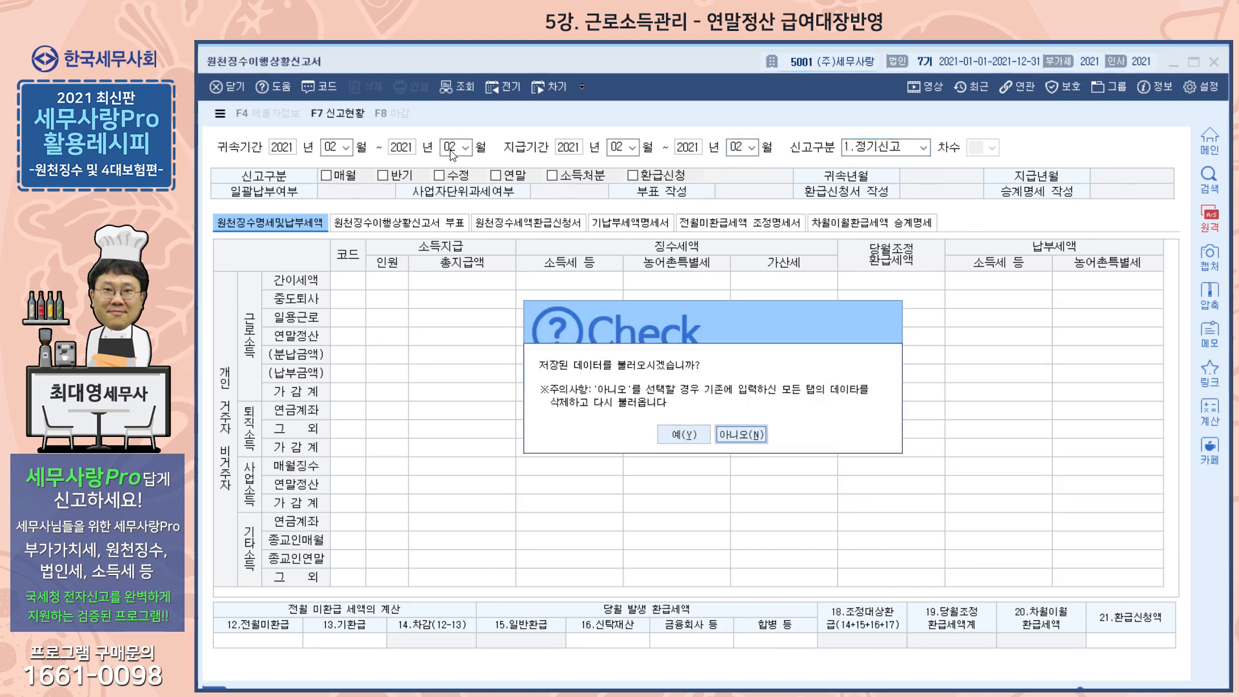
key("Return")
key("Return")
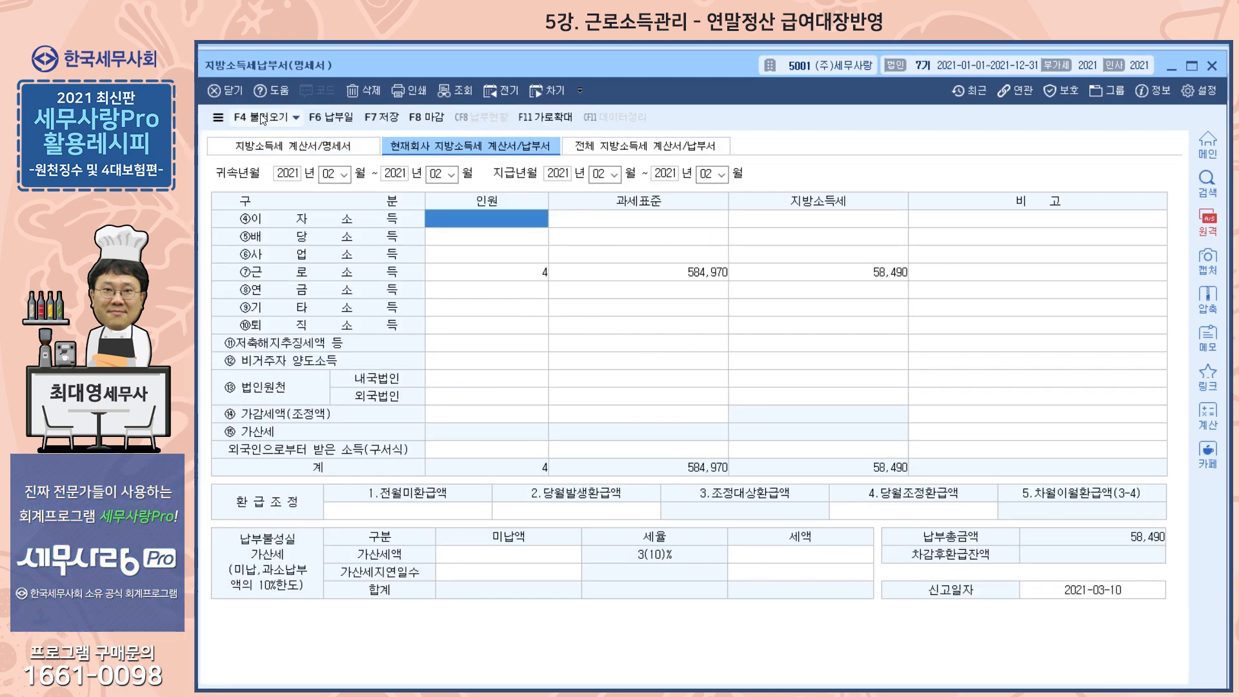
Reload the current company's local income tax payment form data for February 2021
left_click(262, 119)
left_click(682, 437)
left_click(519, 288)
left_click(527, 448)
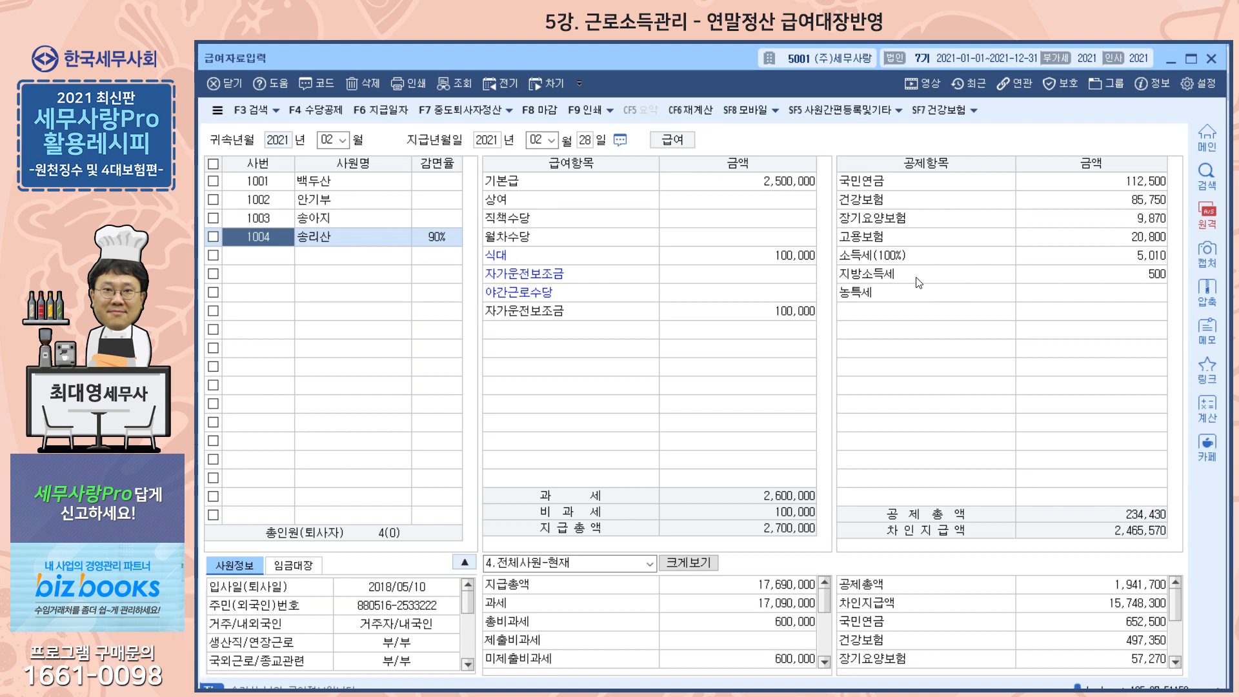
Open the 연말정산 function in the February 2021 payroll and apply the year-end settlement data to all listed employees
left_click(510, 110)
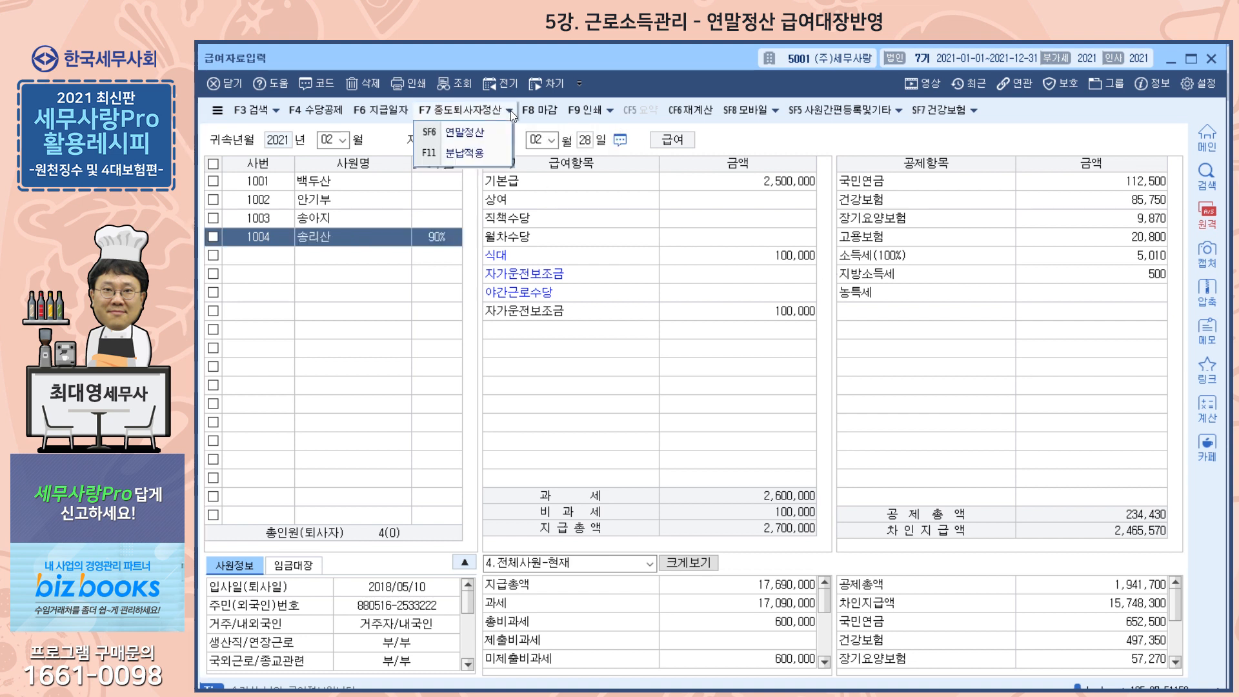
left_click(481, 136)
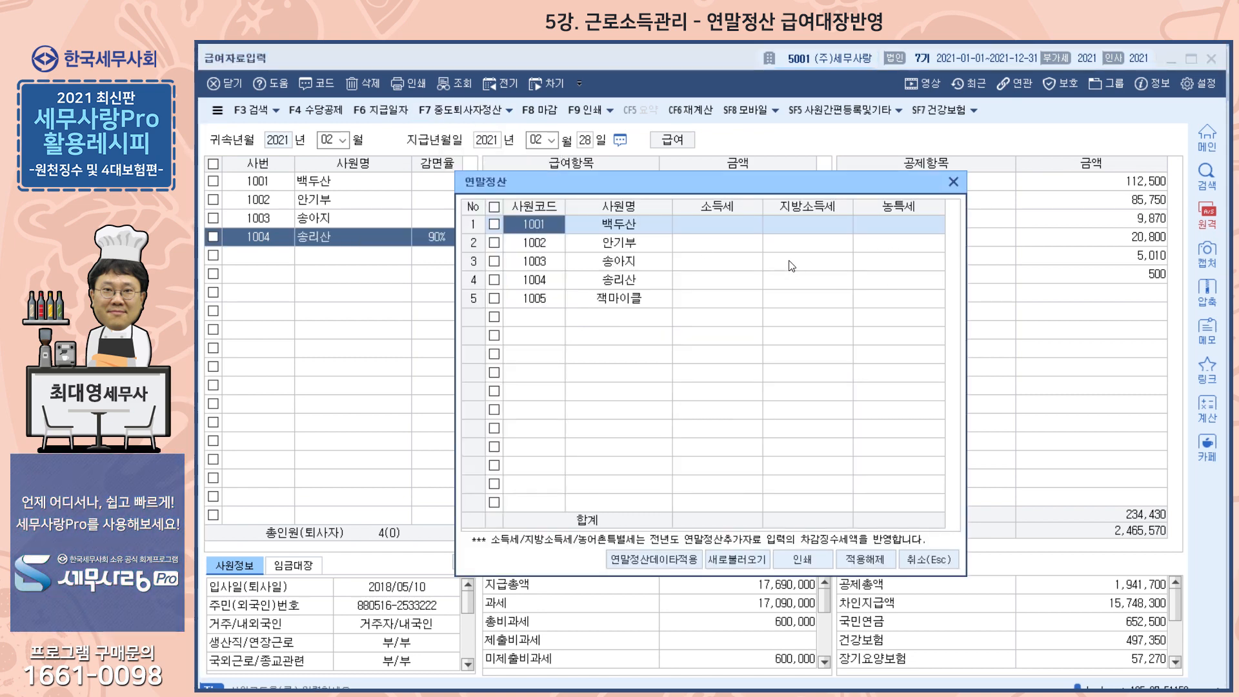
left_click(494, 208)
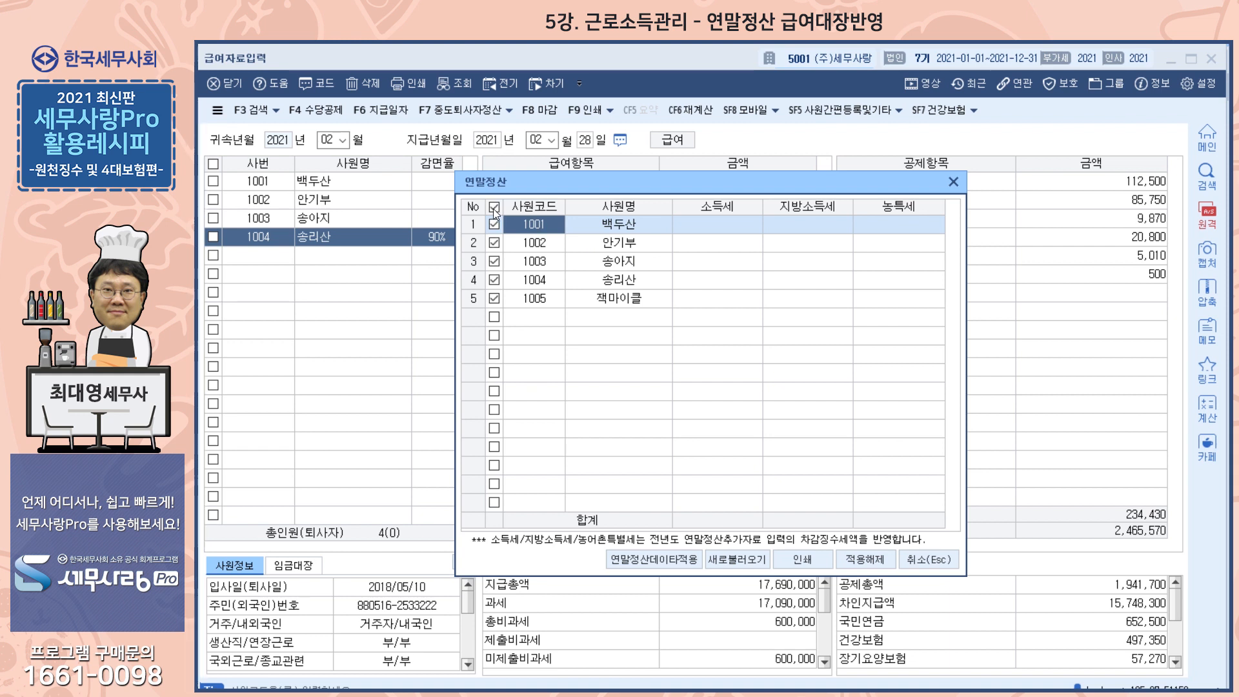
left_click(658, 558)
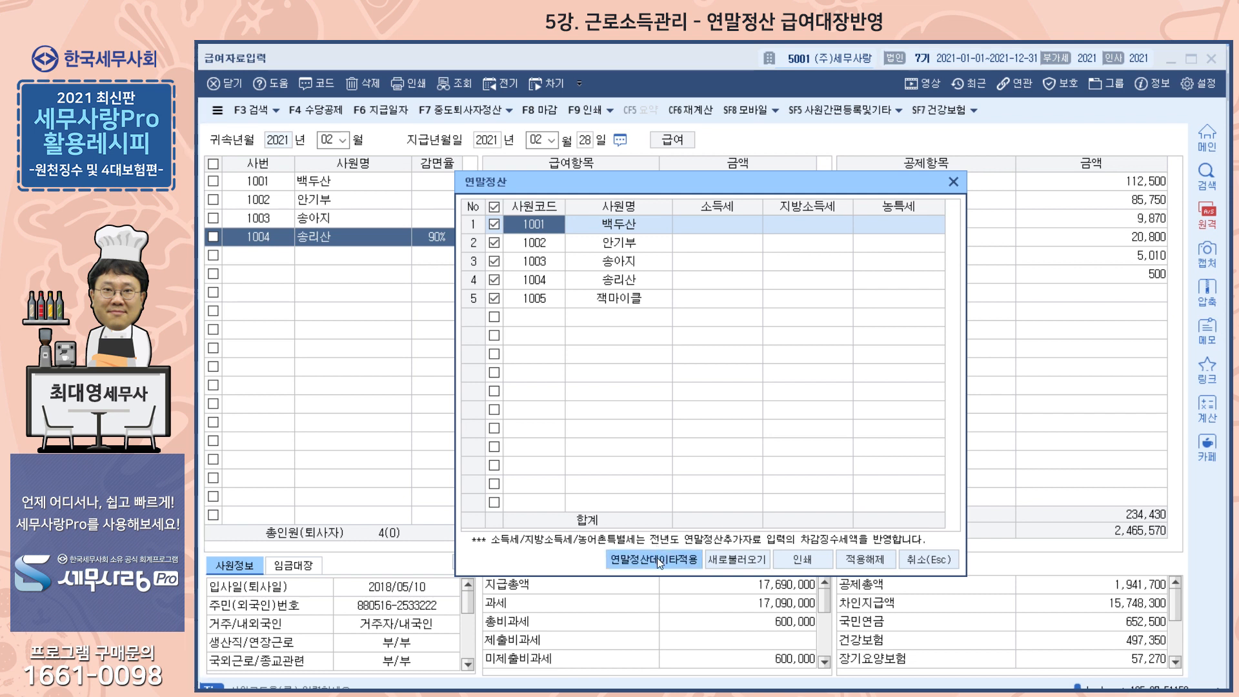
left_click(657, 557)
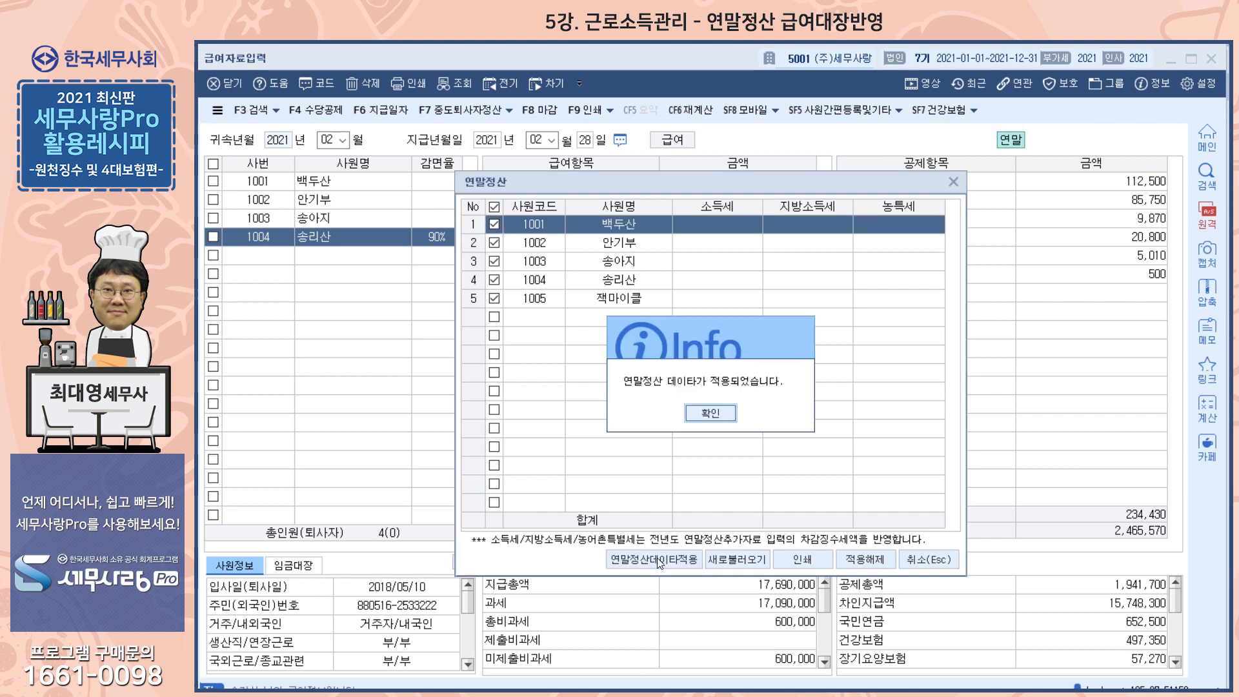
left_click(721, 412)
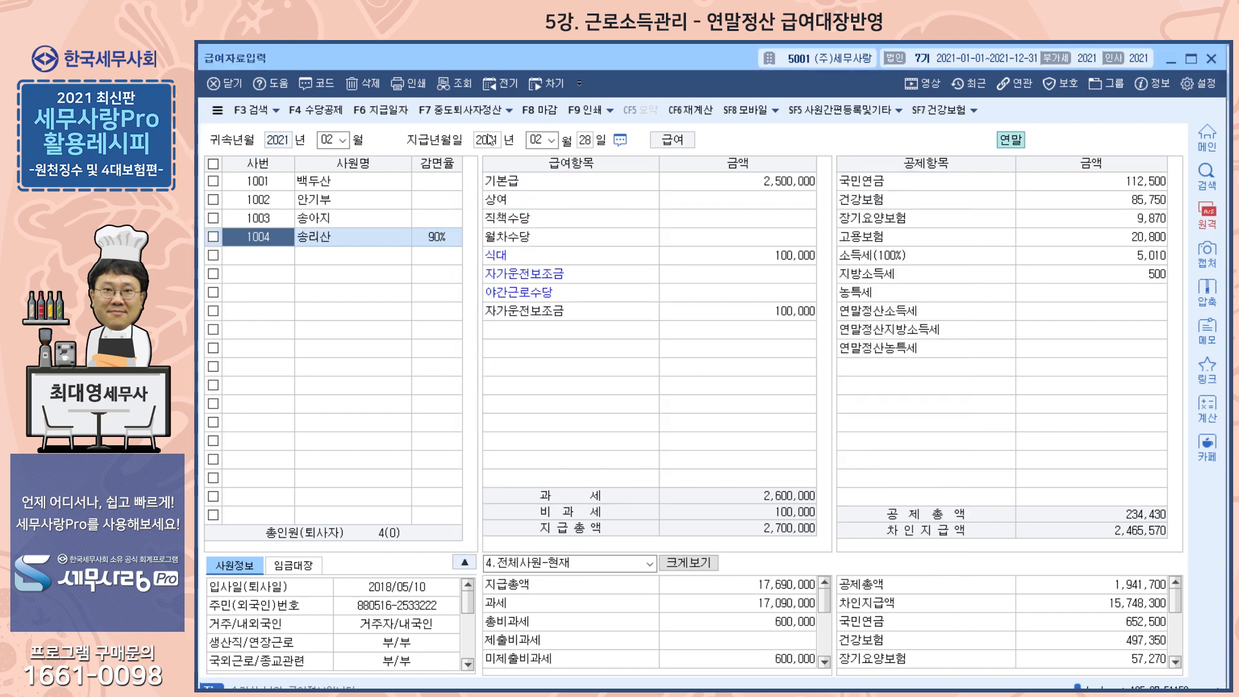
Reopen the payroll's 연말정산 function and reload the year-end settlement tax amounts for all employees
left_click(510, 113)
left_click(476, 133)
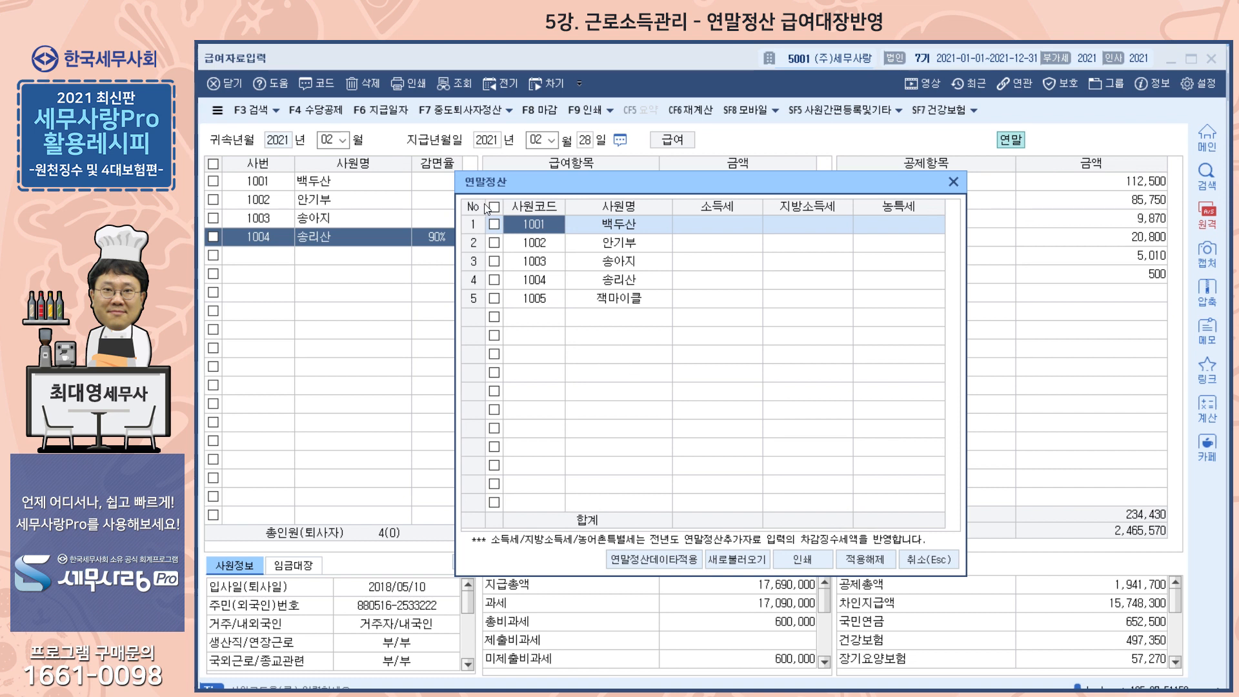
left_click(736, 559)
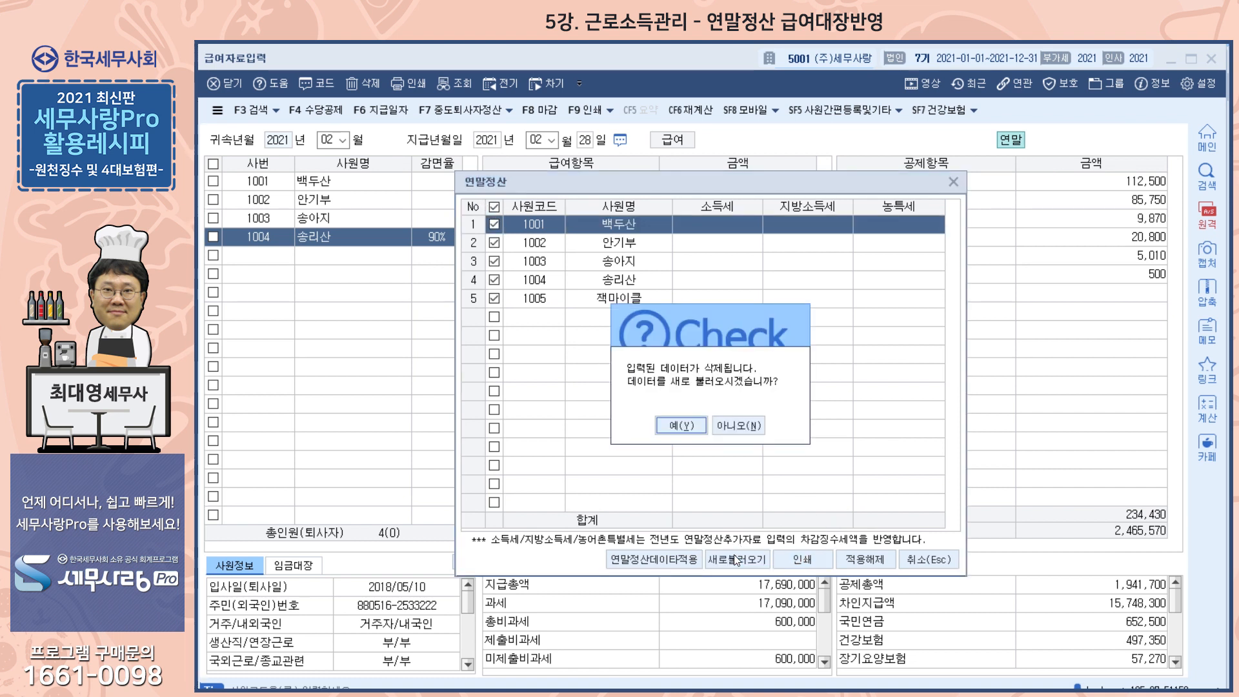
left_click(672, 425)
left_click(716, 409)
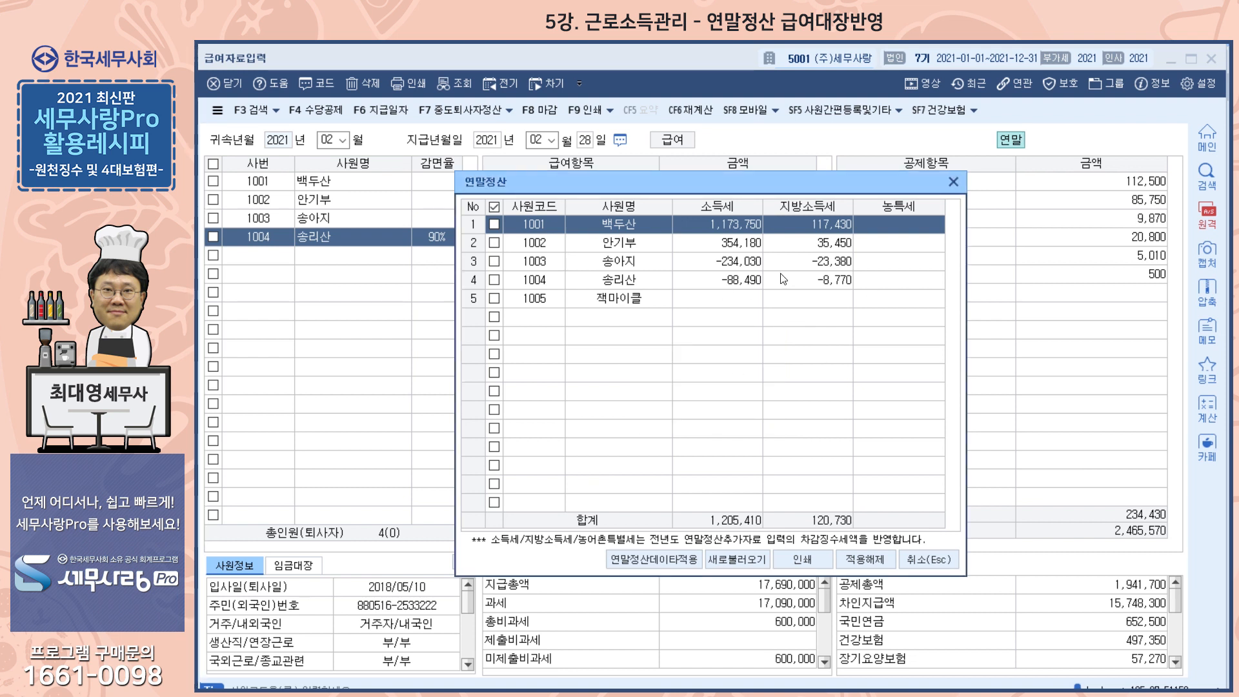
Select all employees and apply their reloaded year-end settlement data to the February payroll
left_click(494, 207)
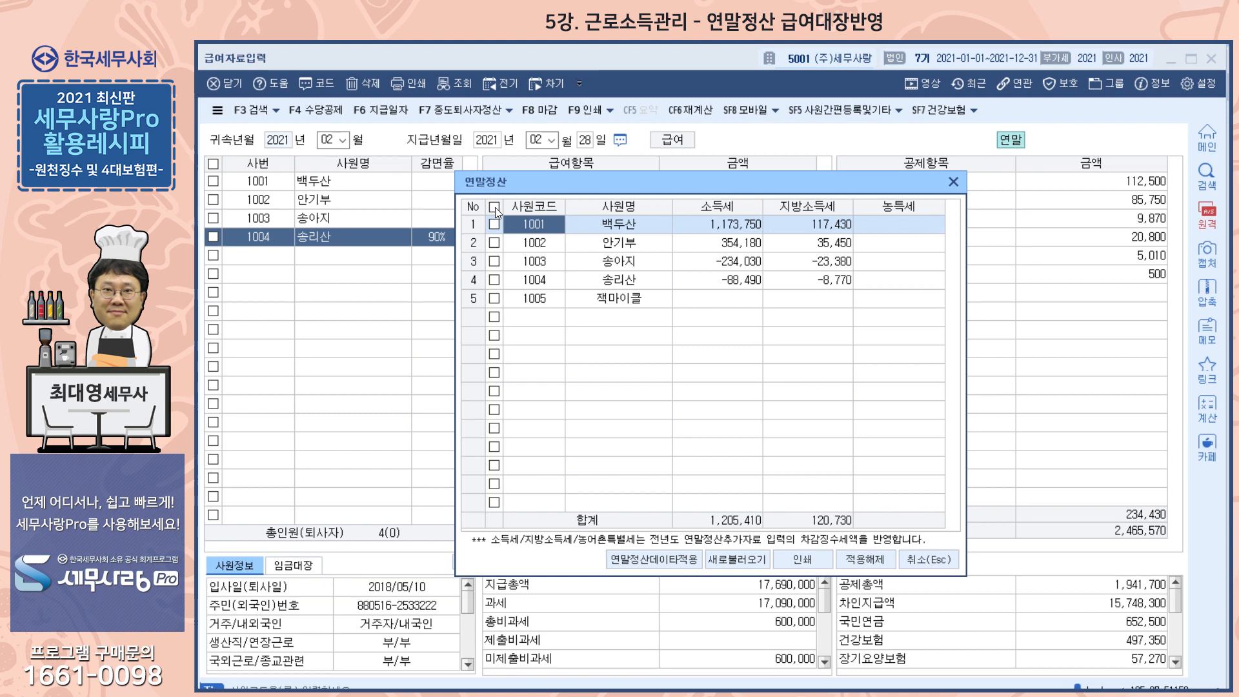
left_click(682, 560)
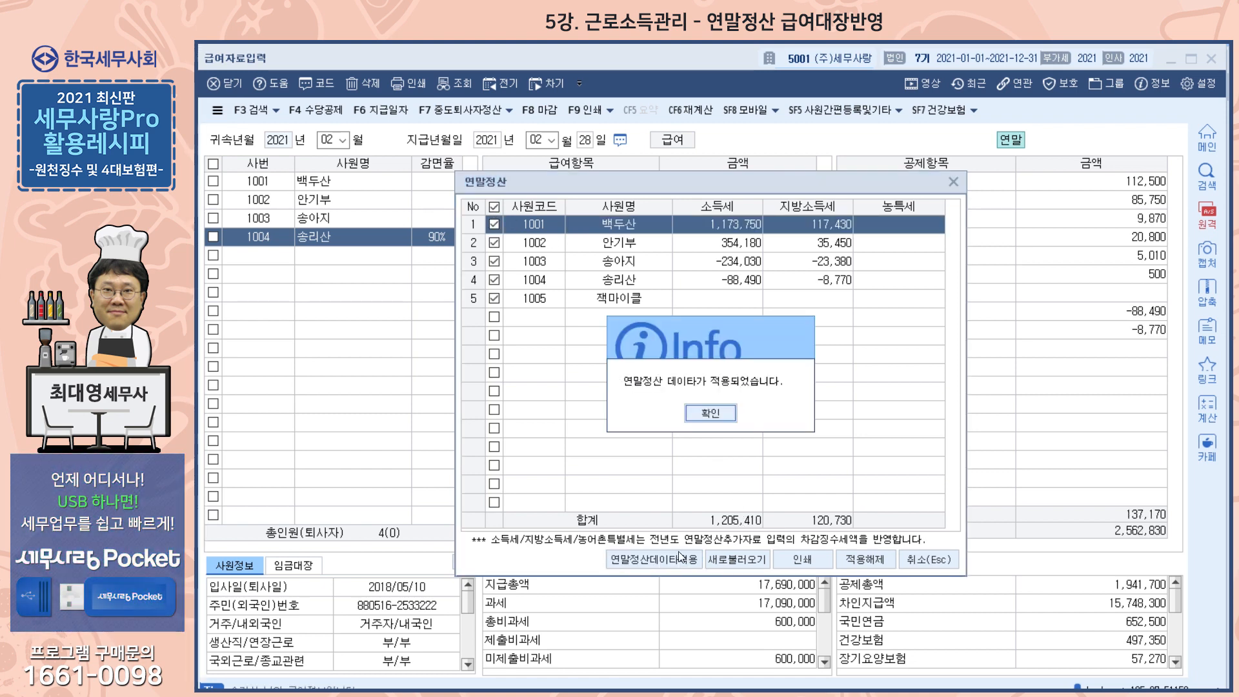
left_click(708, 412)
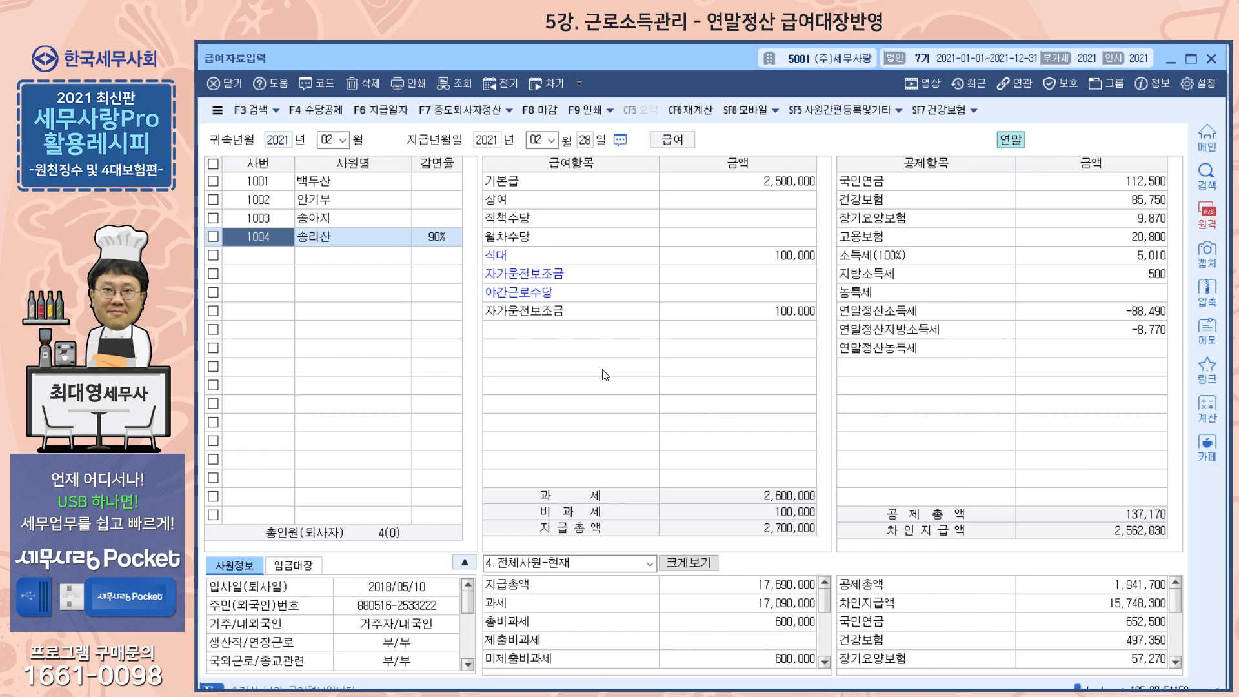
Review each employee's 연말정산소득세 and 연말정산지방소득세 deductions in the February payroll
left_click(338, 182)
left_click(318, 202)
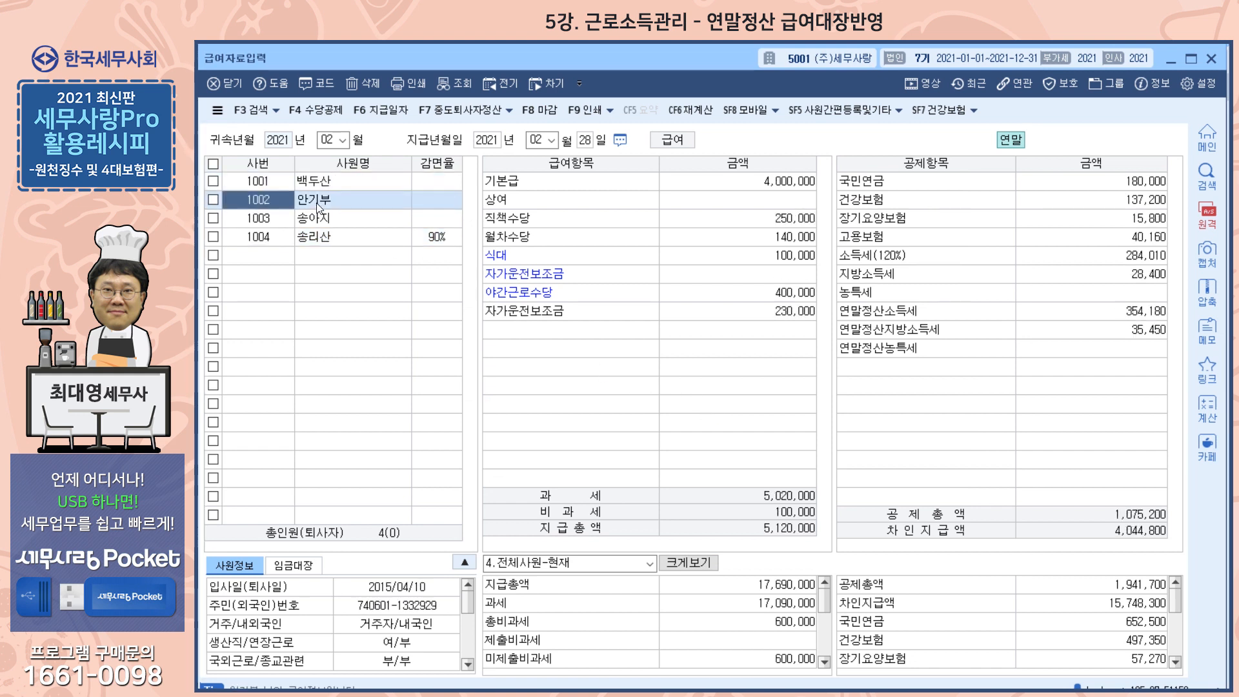
left_click(355, 218)
left_click(343, 236)
left_click(348, 184)
left_click(344, 196)
left_click(332, 180)
left_click(326, 200)
left_click(321, 217)
left_click(318, 184)
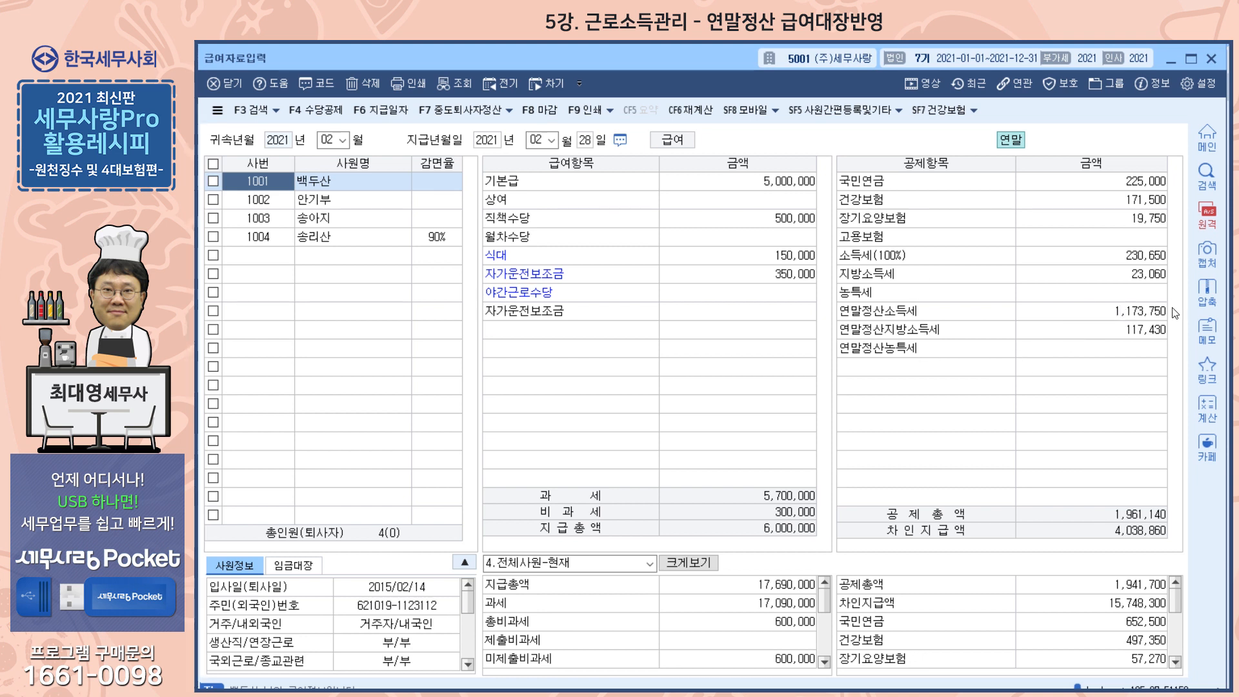
Compare the first employee's monthly 소득세 with 연말정산소득세, and examine the same items for the remaining employees
left_click(1095, 256)
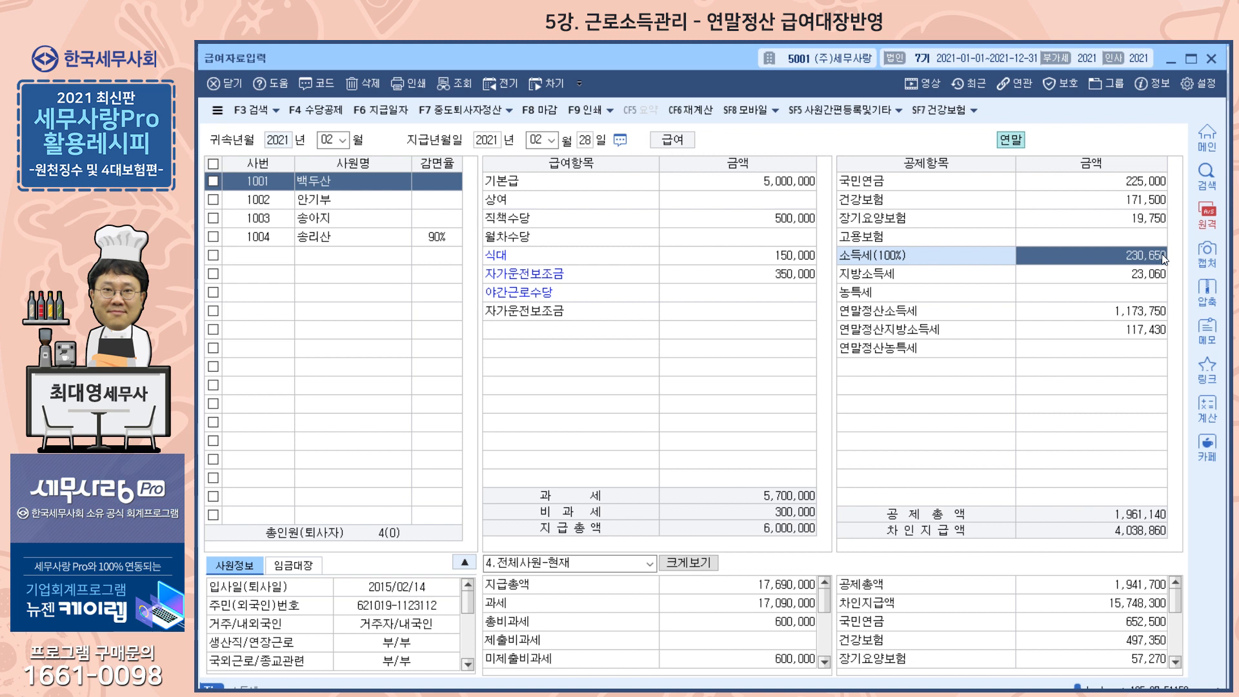
left_click(1118, 313)
left_click(324, 205)
left_click(324, 219)
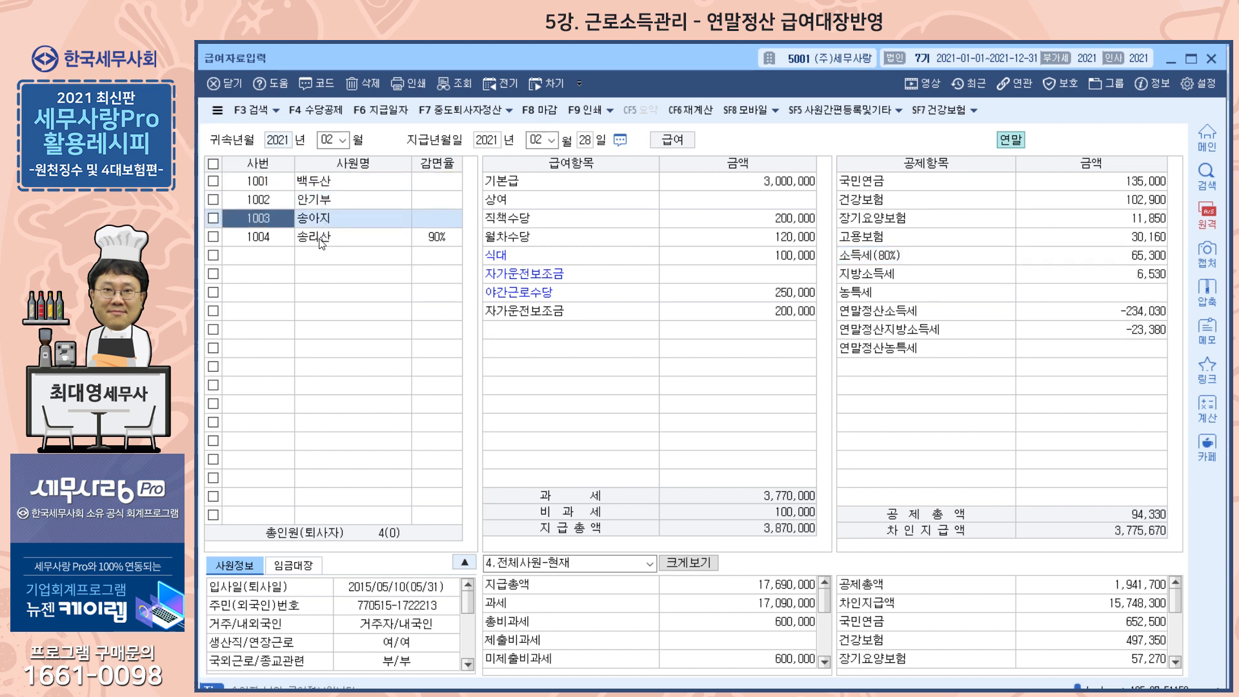
left_click(321, 239)
Check the 연말정산 function's tax amounts against the last employee's 연말정산소득세 and 연말정산지방소득세 deductions in the February payroll
left_click(509, 111)
left_click(478, 132)
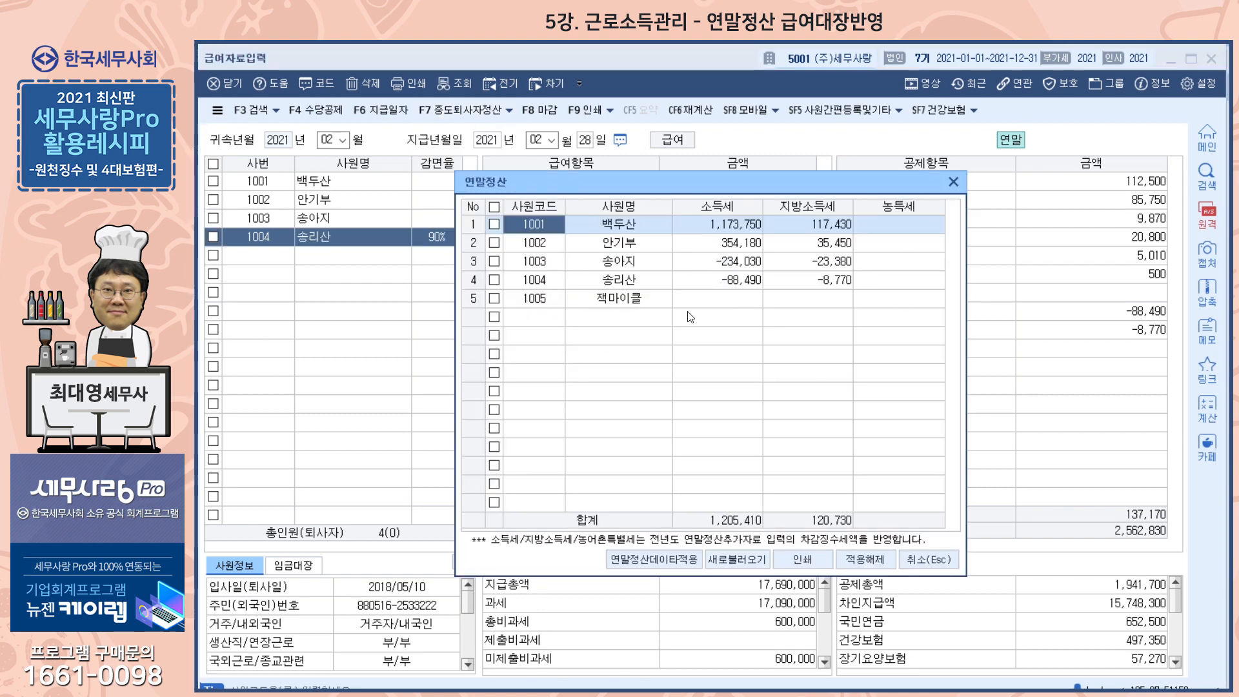
left_click(954, 182)
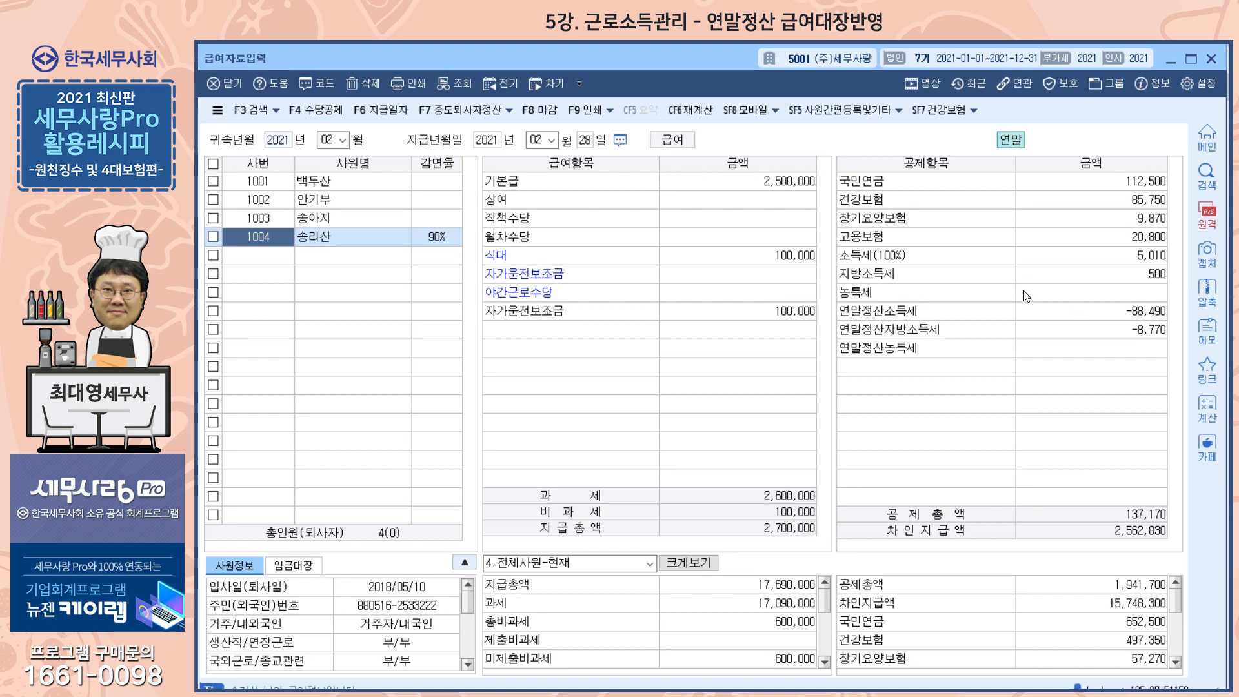
left_click(1041, 313)
left_click(1049, 330)
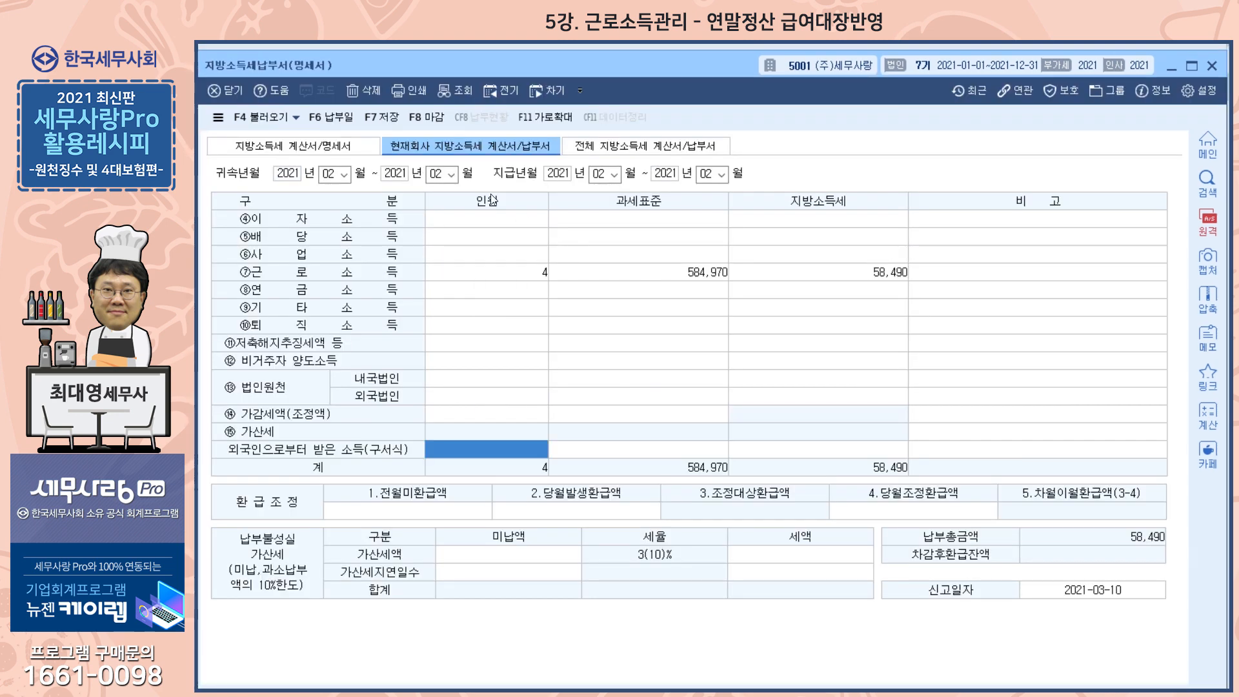
Reload the 지방소득세 계산서/명세서 for attribution and payment month February 2021, declining to save the current-company 계산서/납부서 data
left_click(299, 145)
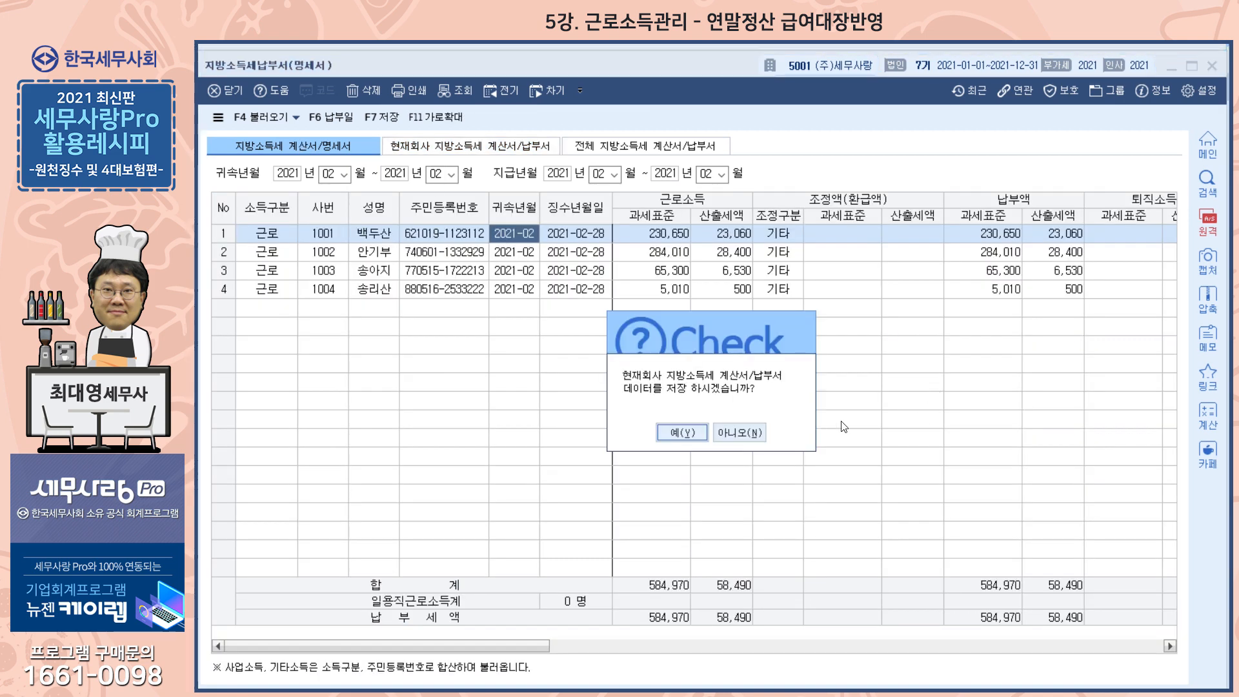
left_click(748, 431)
left_click(328, 173)
type("03")
key("Return")
key("Return")
key("Return")
key("Return")
key("Return")
key("Return")
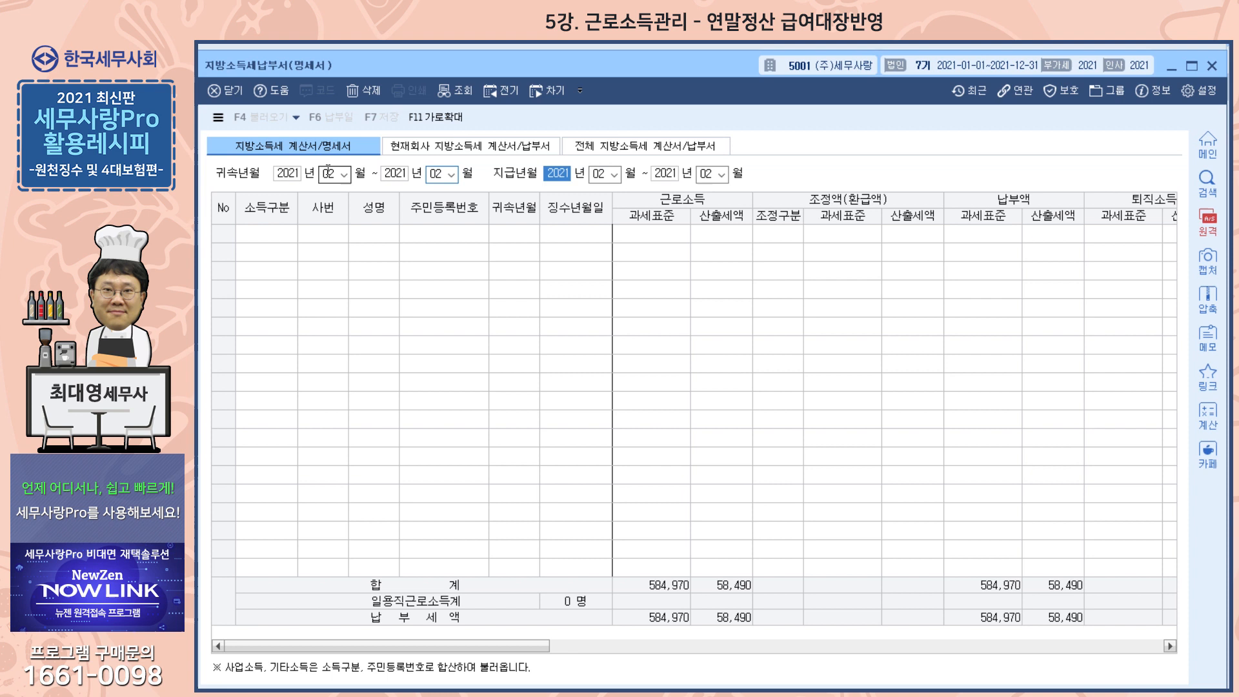
key("Return")
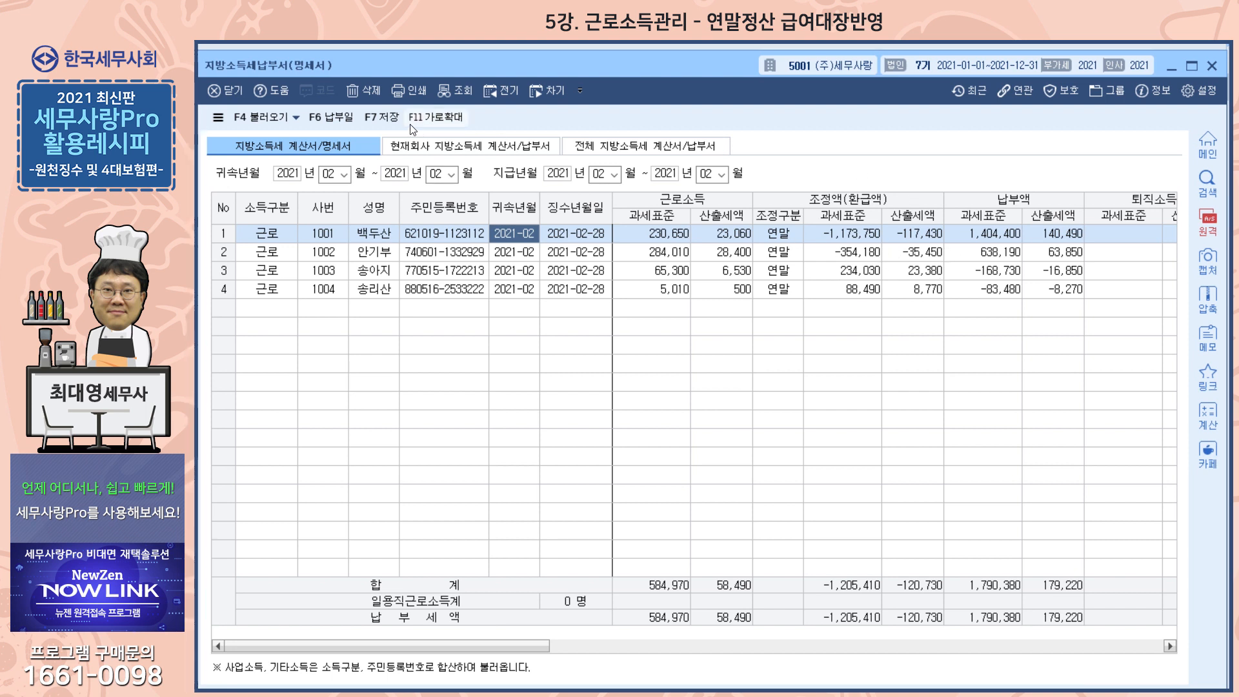
Save the reloaded 계산서/명세서 and refresh the 현재회사 지방소득세 계산서/납부서 for February 2021
left_click(389, 119)
key("Return")
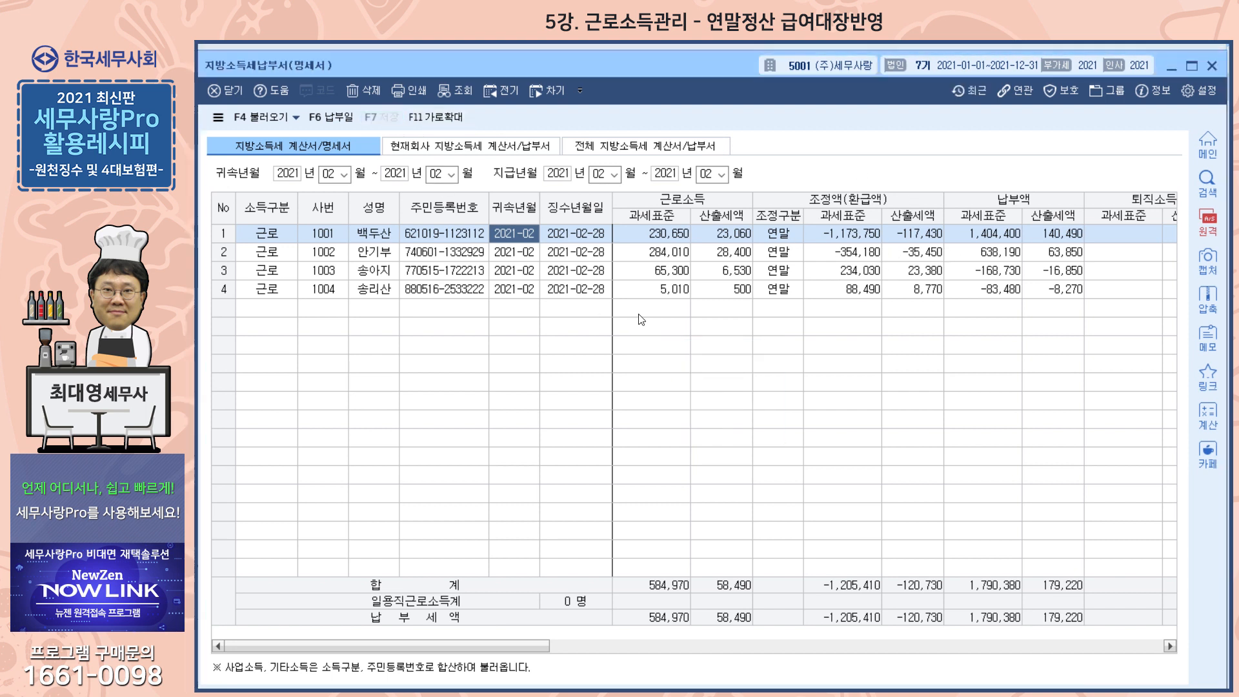
left_click(463, 155)
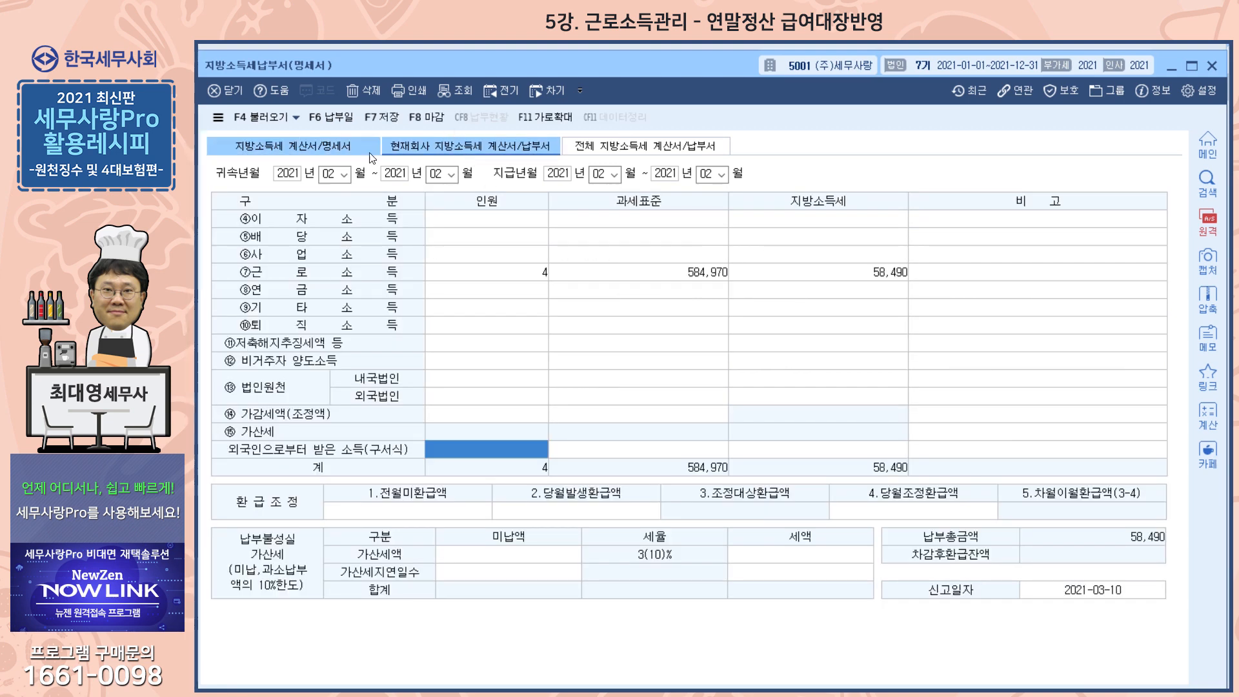
left_click(327, 180)
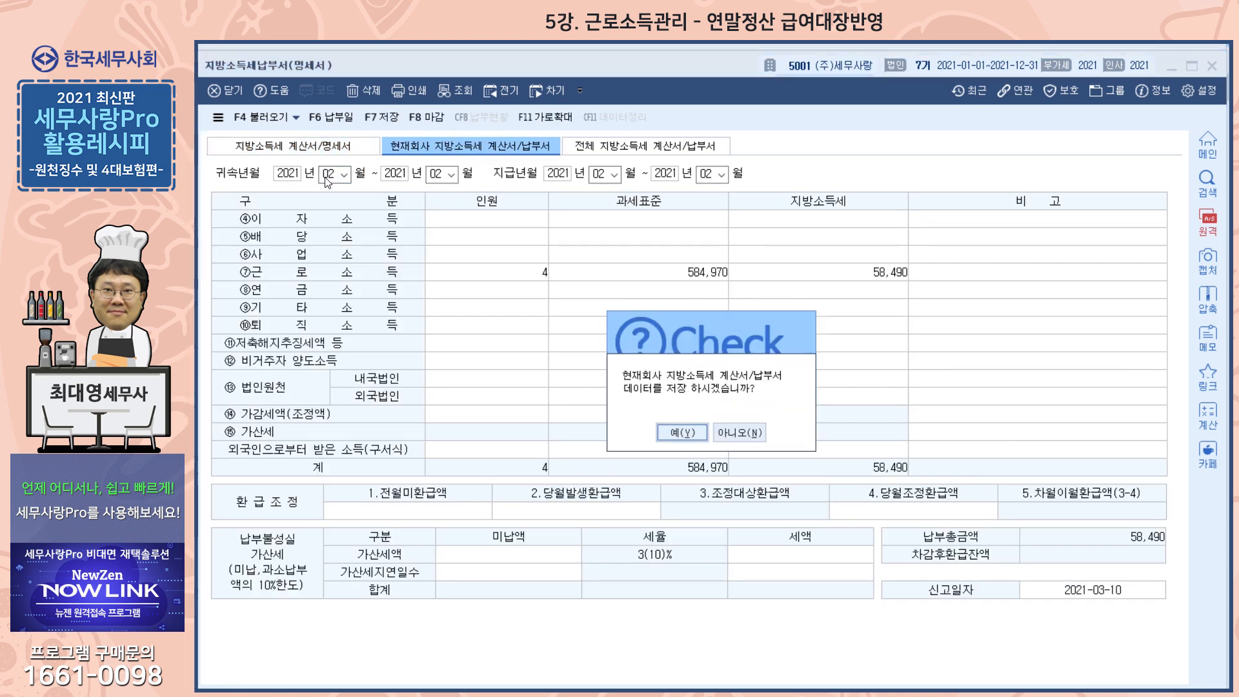
key("Return")
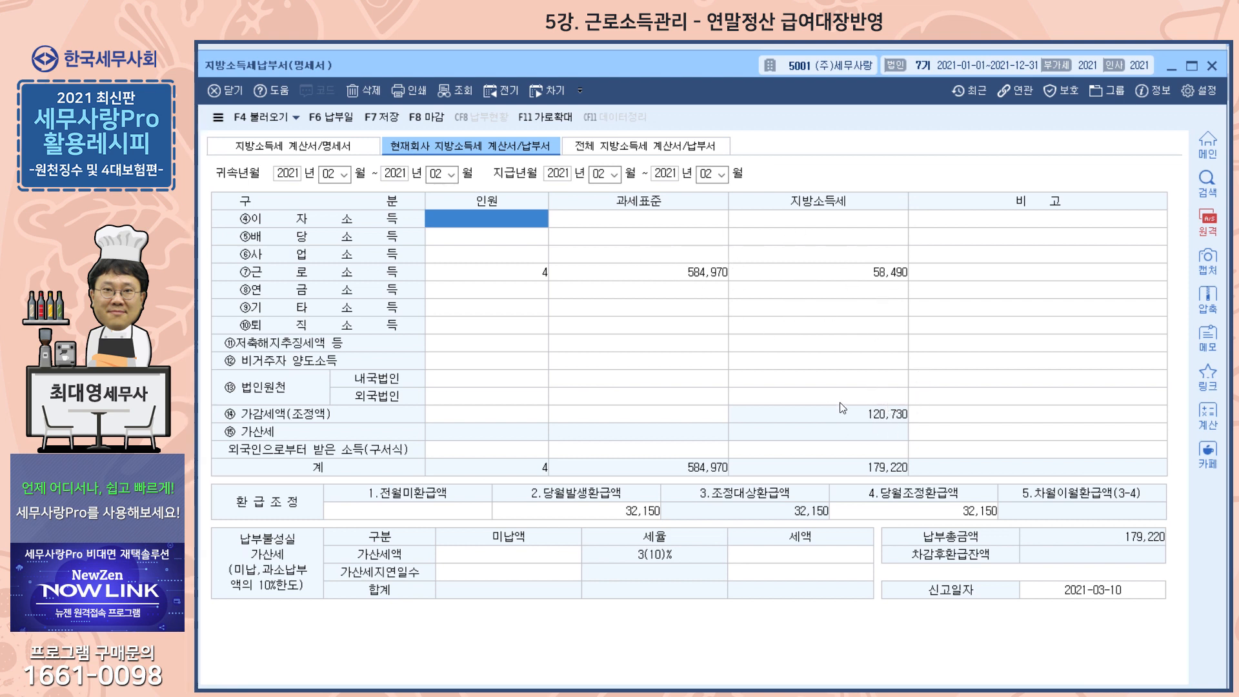
Open the 가감조정내역 from 당월발생환급액 and examine the 연말정산추가납부액 and 연말정산환급액
double_click(601, 515)
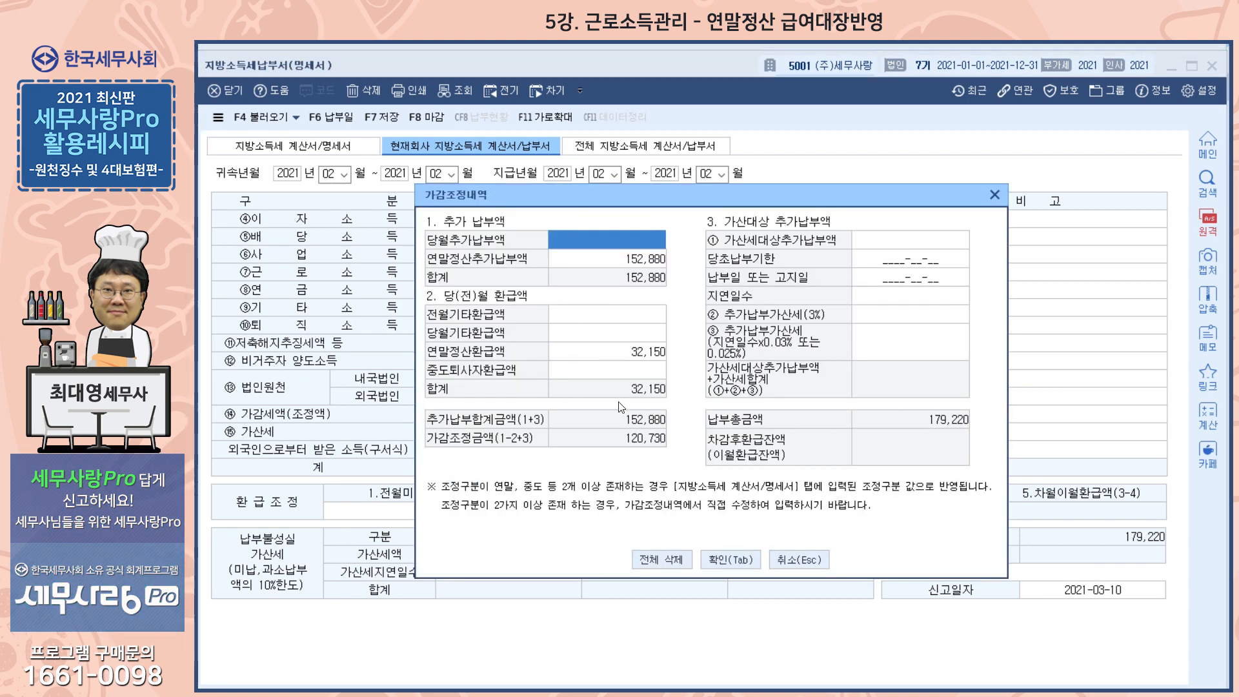
left_click(566, 262)
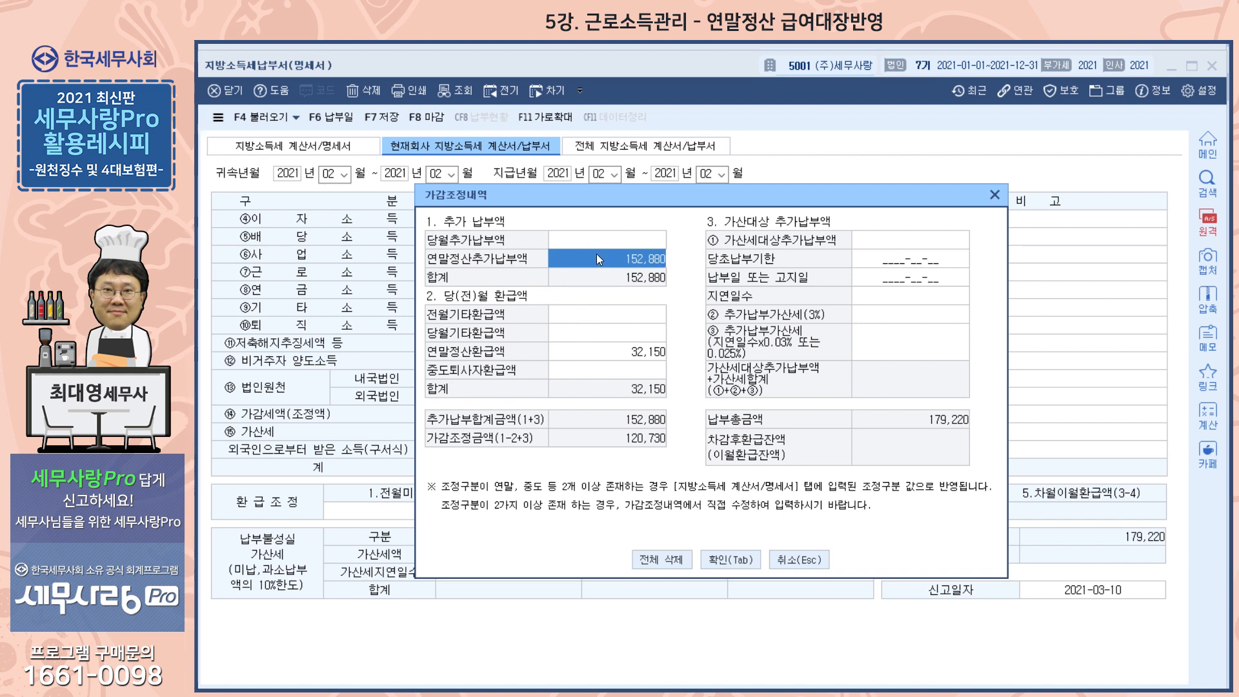
left_click(601, 346)
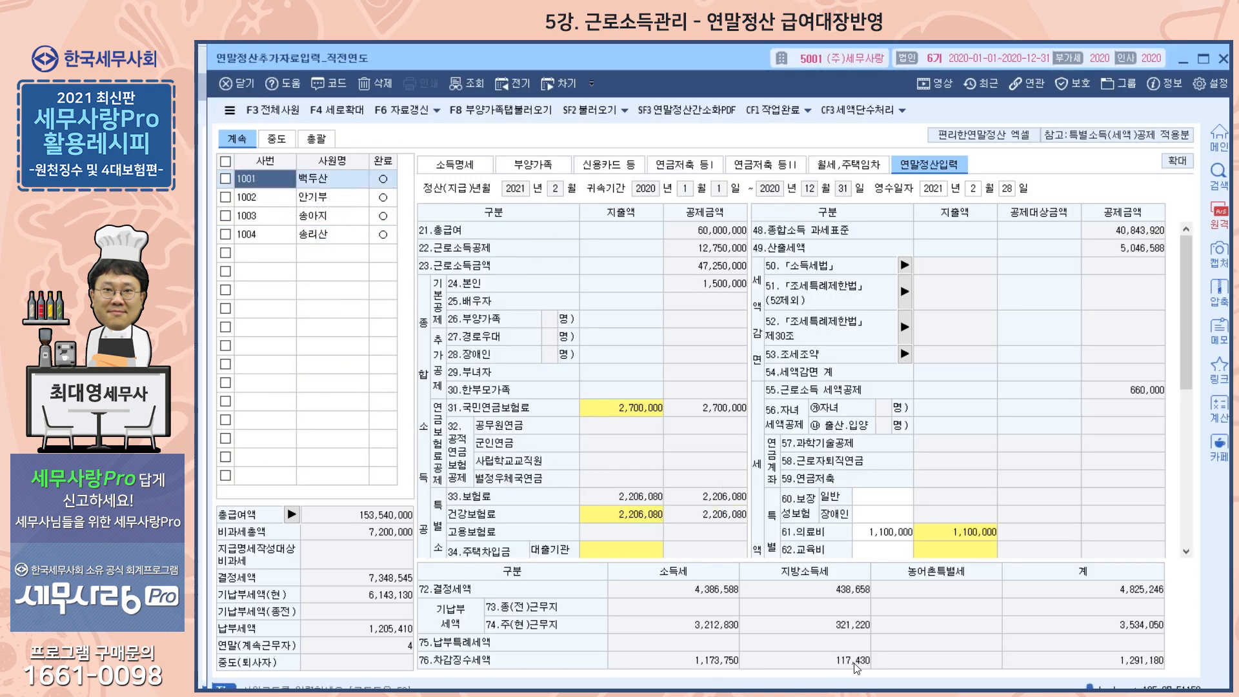
Compare each employee's 지방소득세 차감징수세액 in 연말정산추가자료입력 with the 가감조정내역, and confirm the adjustment details
left_click(271, 197)
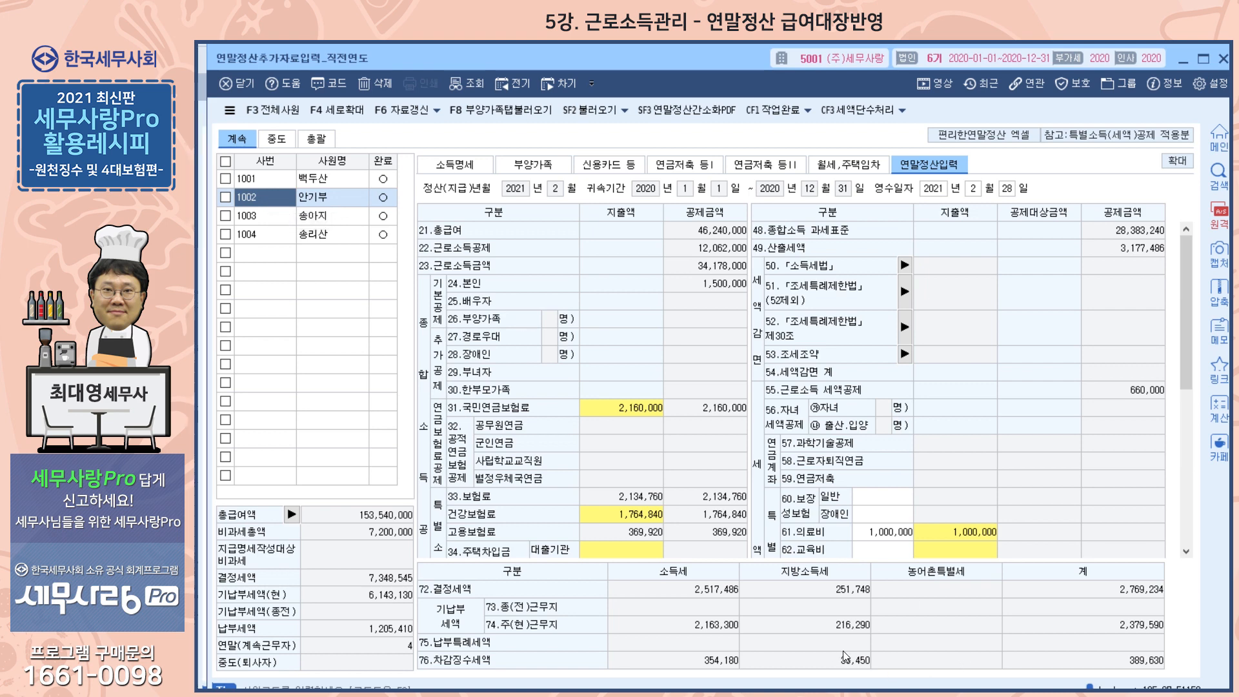
left_click(276, 217)
left_click(274, 232)
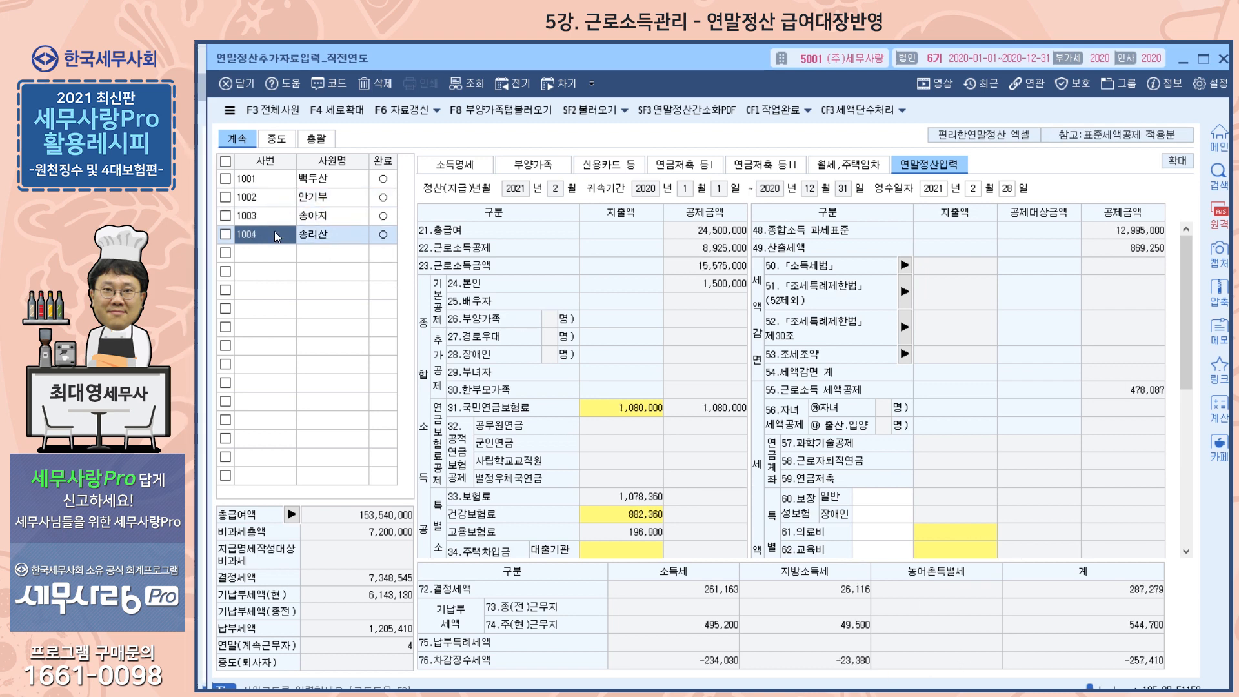
left_click(273, 184)
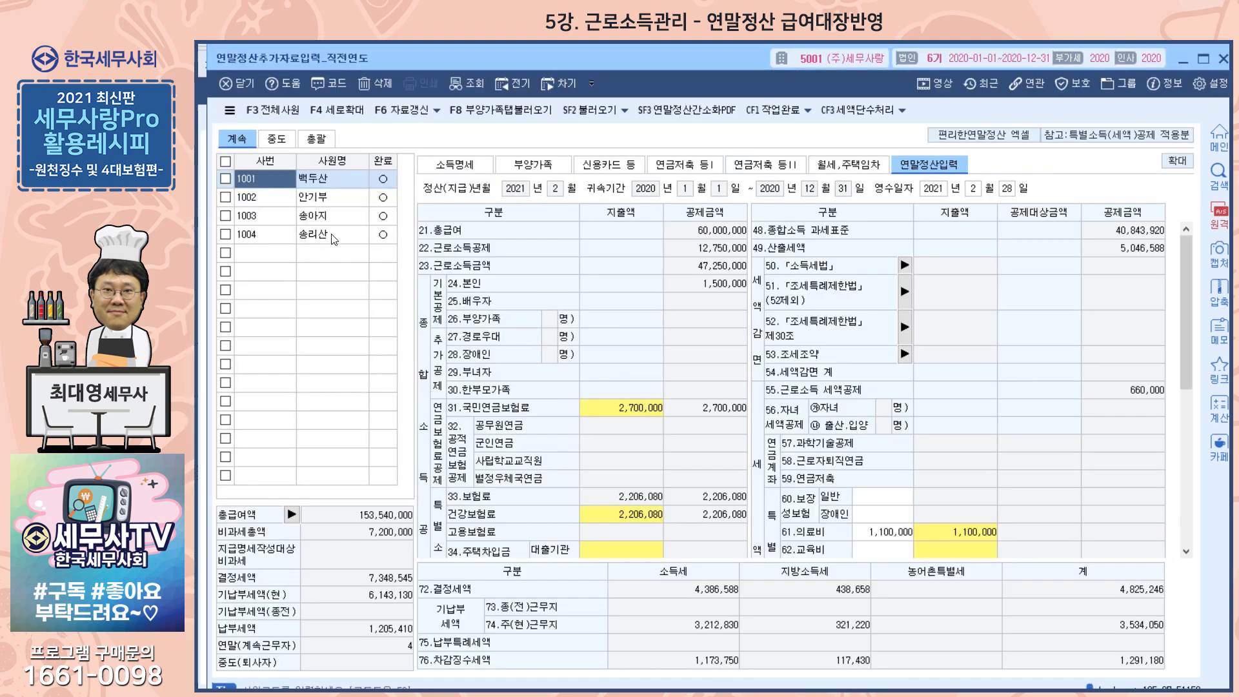
left_click(294, 218)
left_click(289, 237)
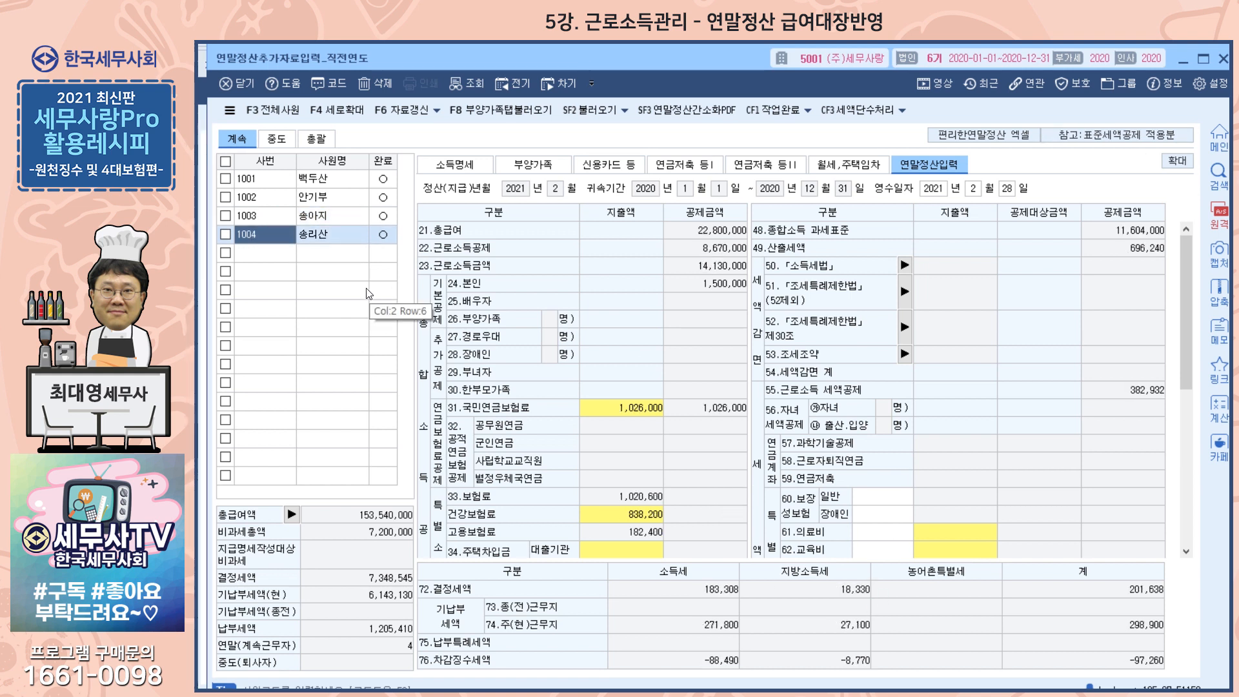
left_click(275, 218)
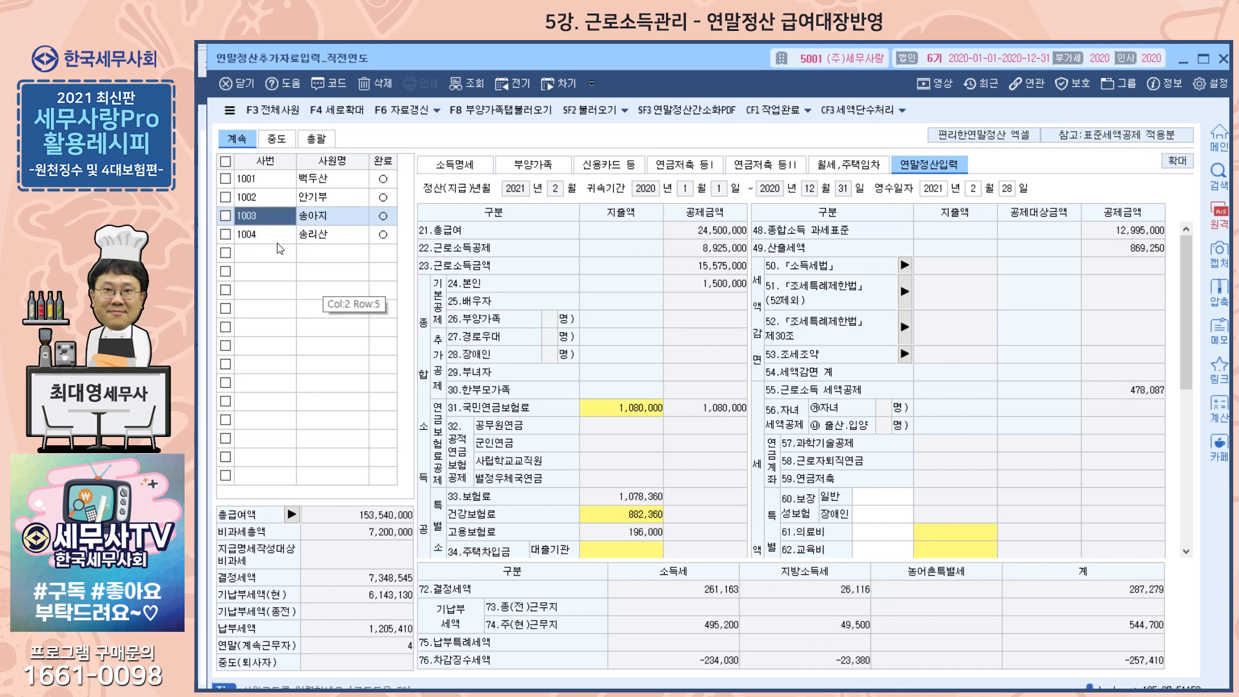
left_click(279, 237)
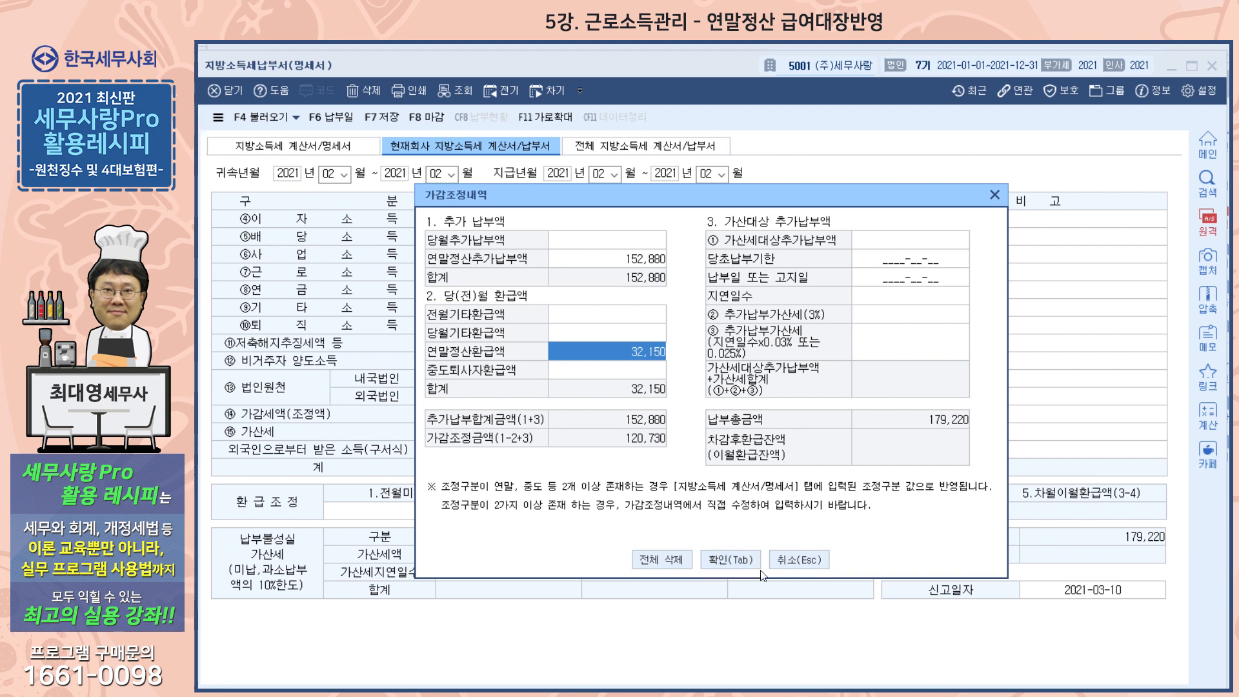
left_click(738, 559)
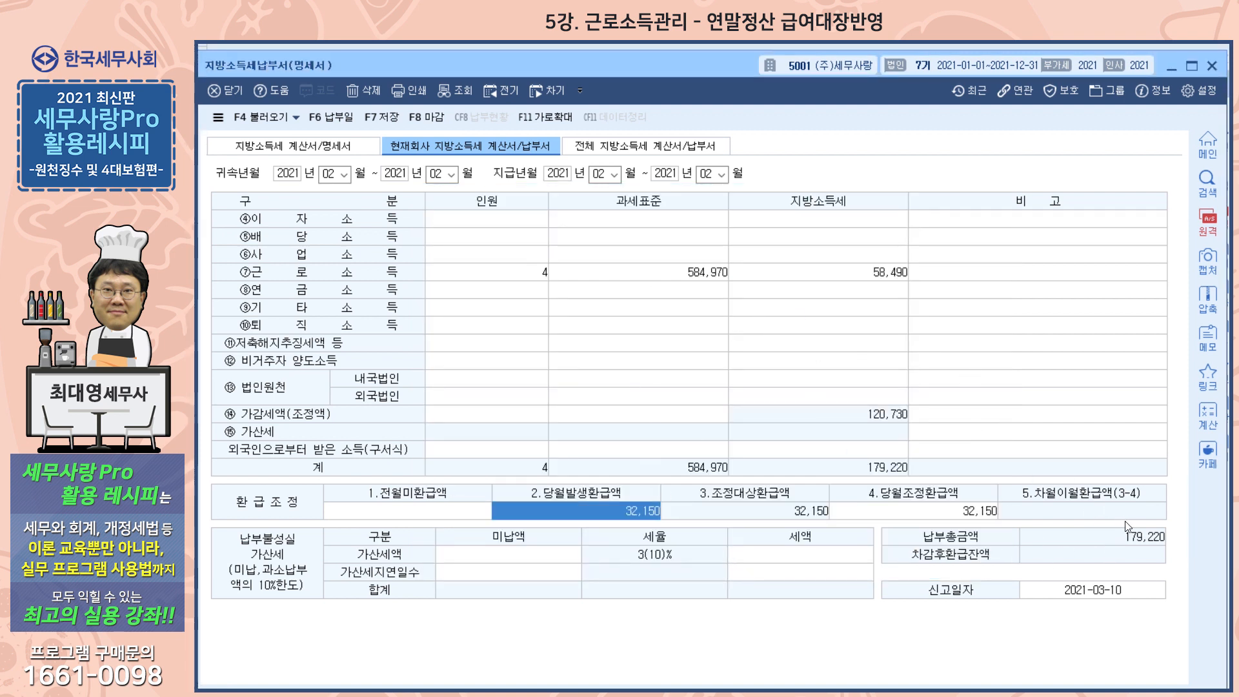
Reload the 원천징수이행상황신고서 for February 2021 as 정기신고, discarding the saved data and declining installment payment for 연말정산(A04)
left_click(190, 516)
left_click(452, 149)
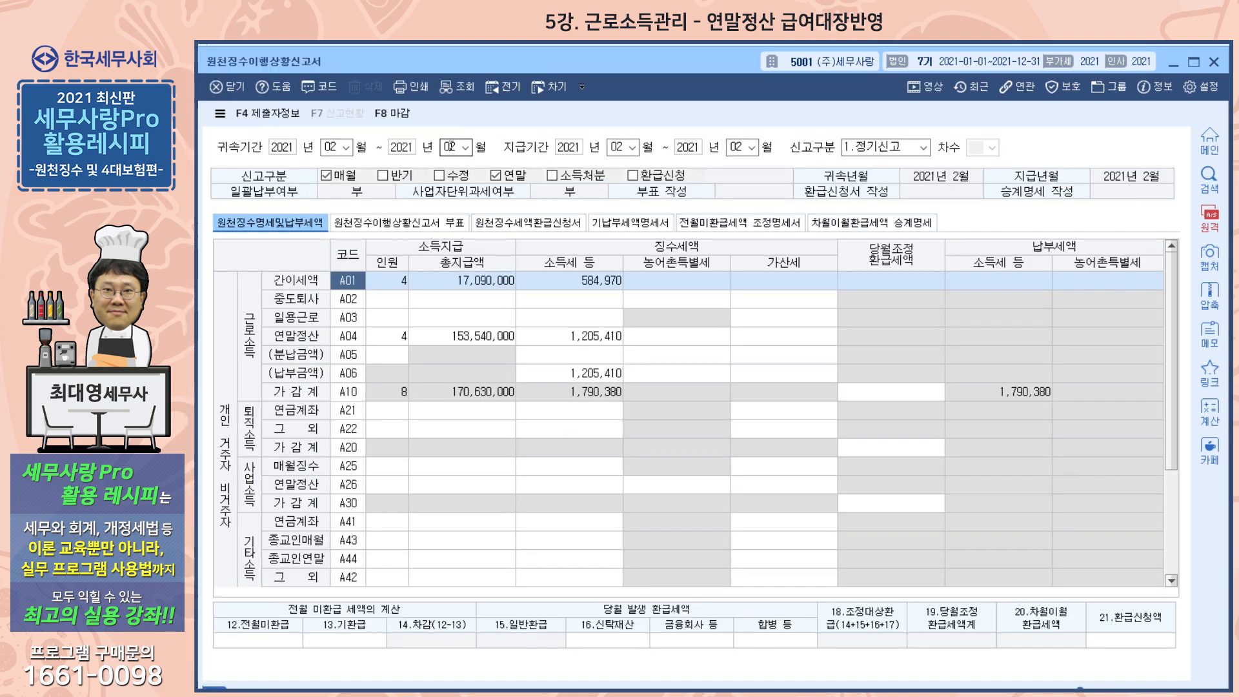
left_click(741, 416)
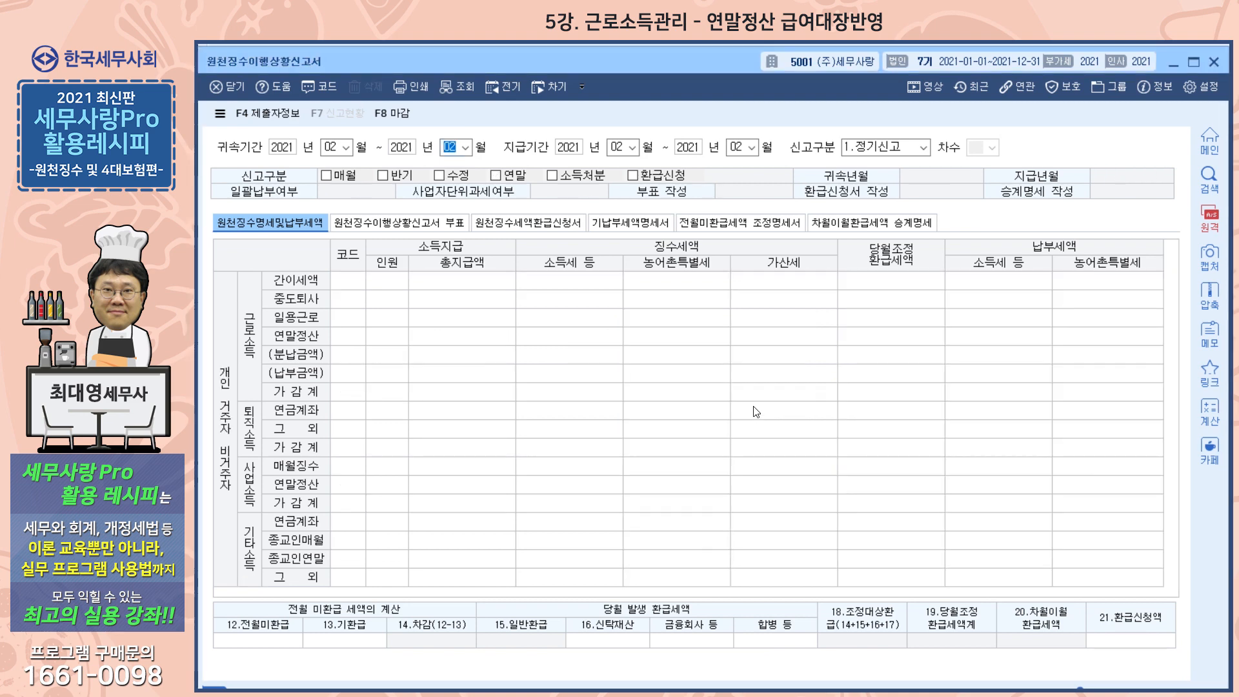
key("Return")
key("Return")
key("Return")
key("Return")
key("Return")
key("Return")
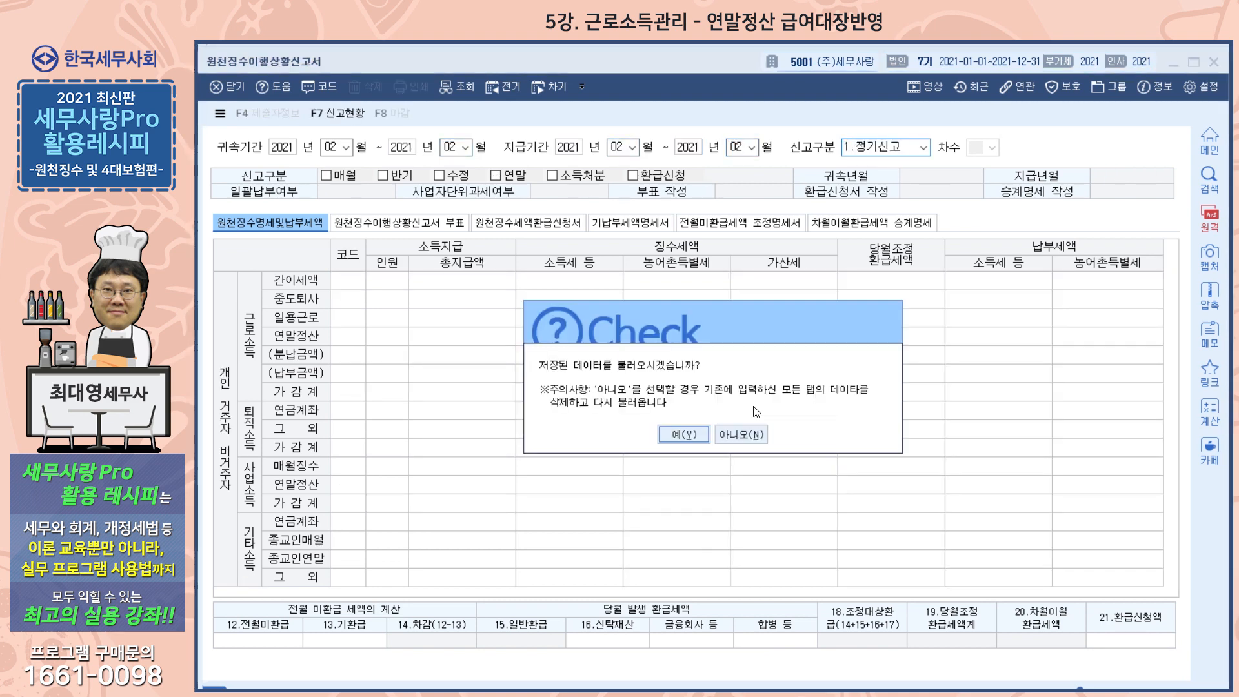
left_click(737, 431)
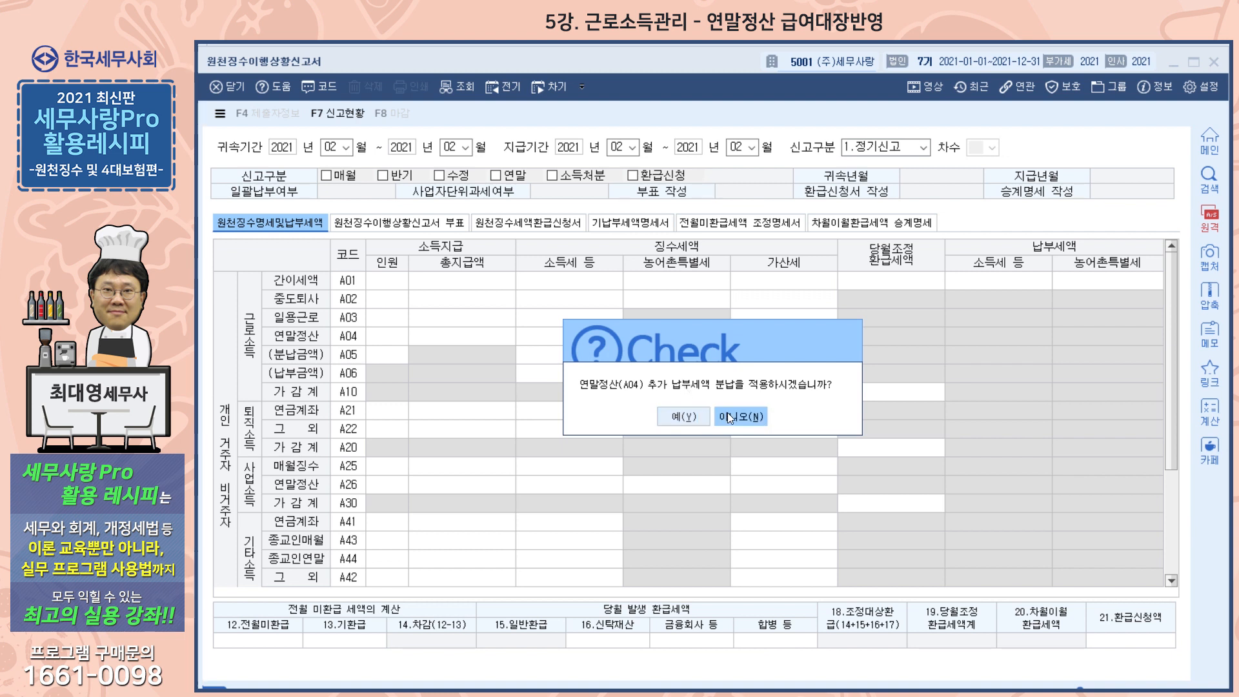
left_click(727, 416)
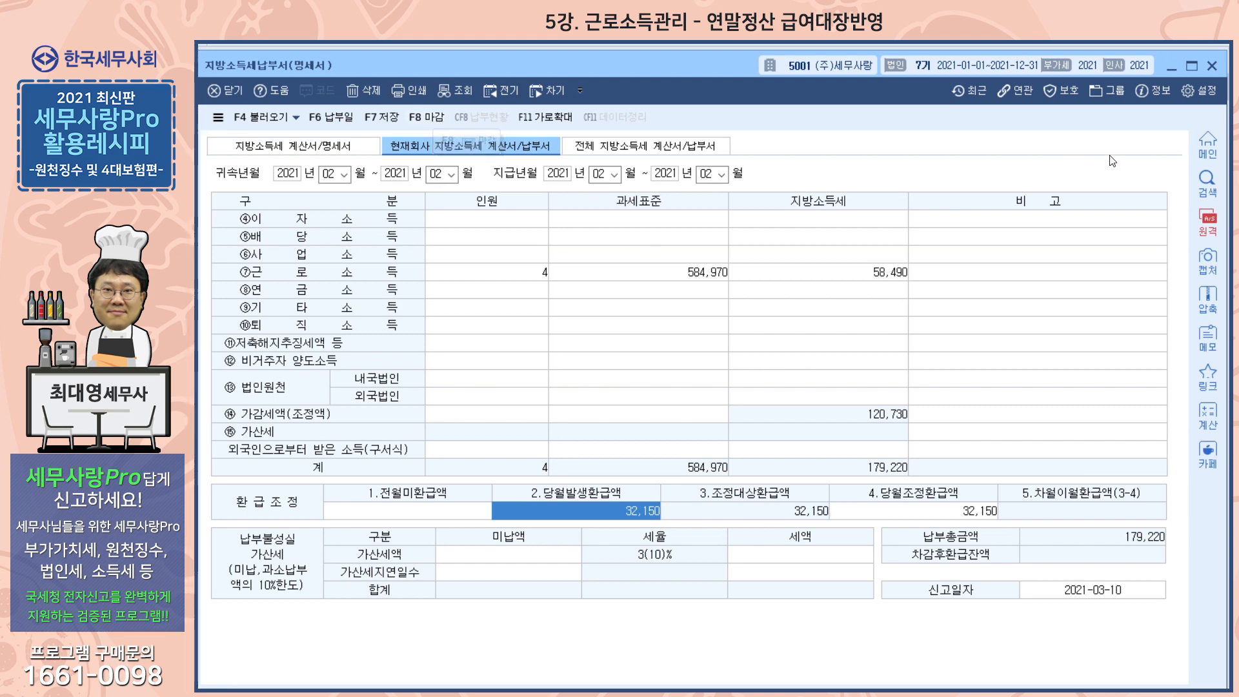
Put away the 지방소득세납부서, 원천징수이행상황신고서 and 연말정산추가자료입력 windows and return to 급여자료입력
left_click(1171, 67)
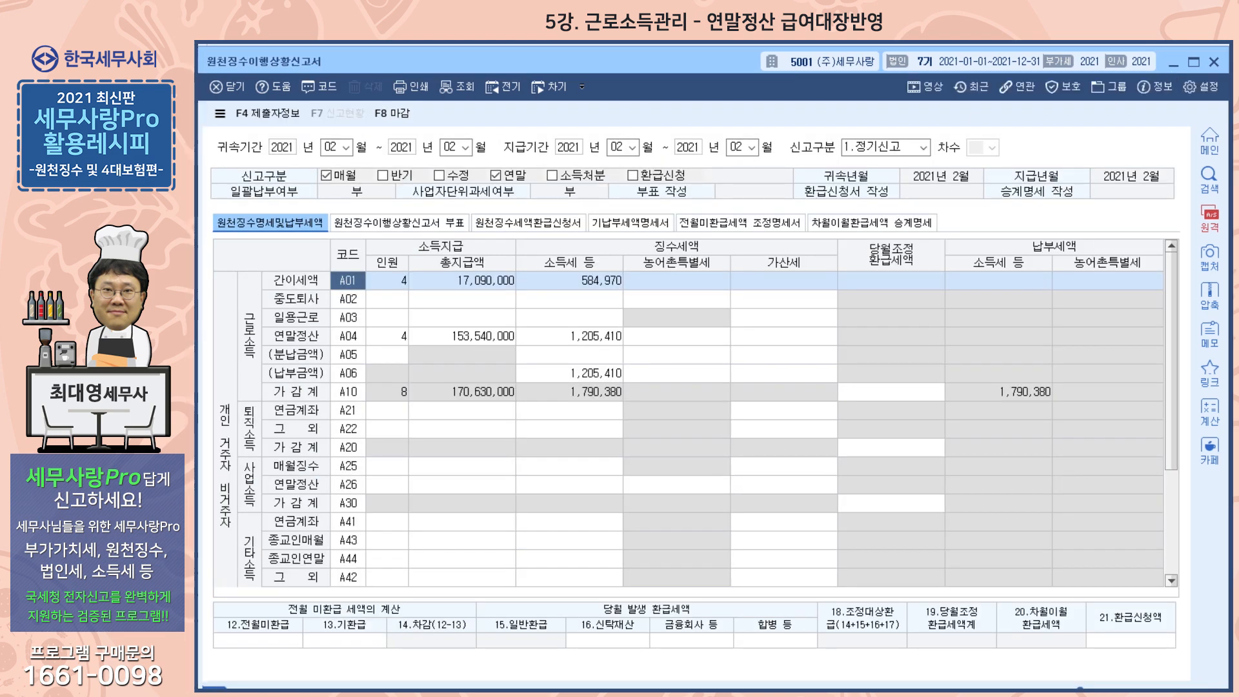
key("Escape")
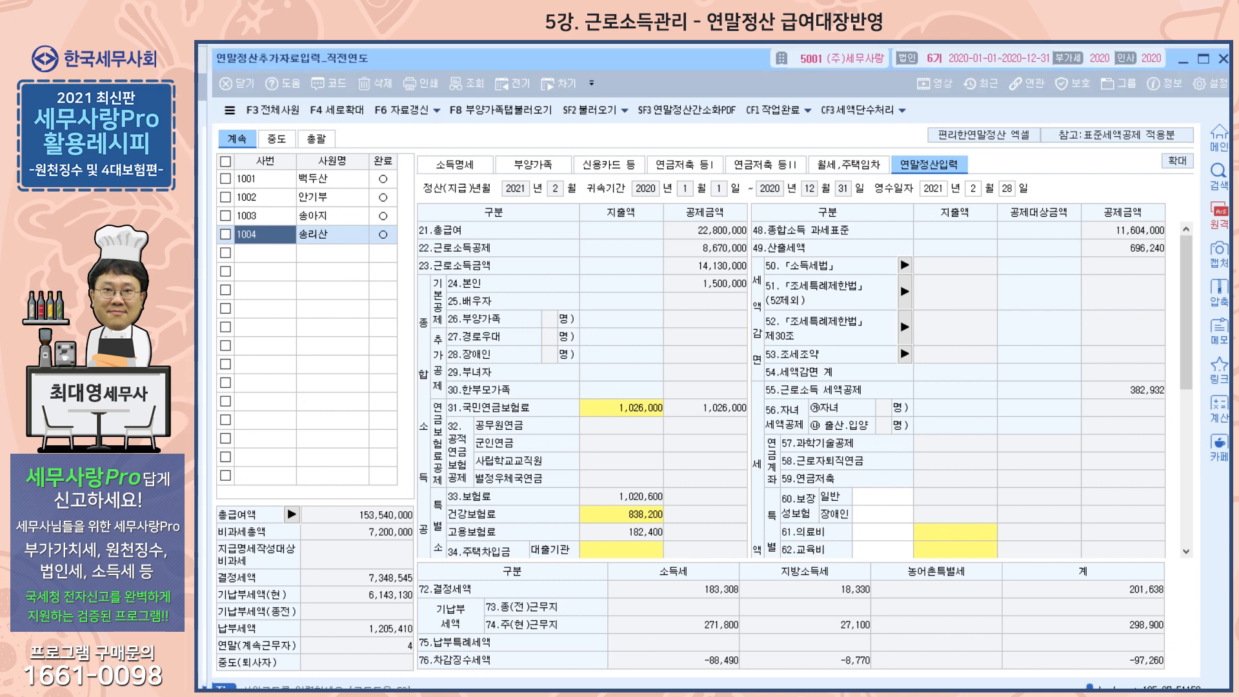
key("Escape")
key("Escape")
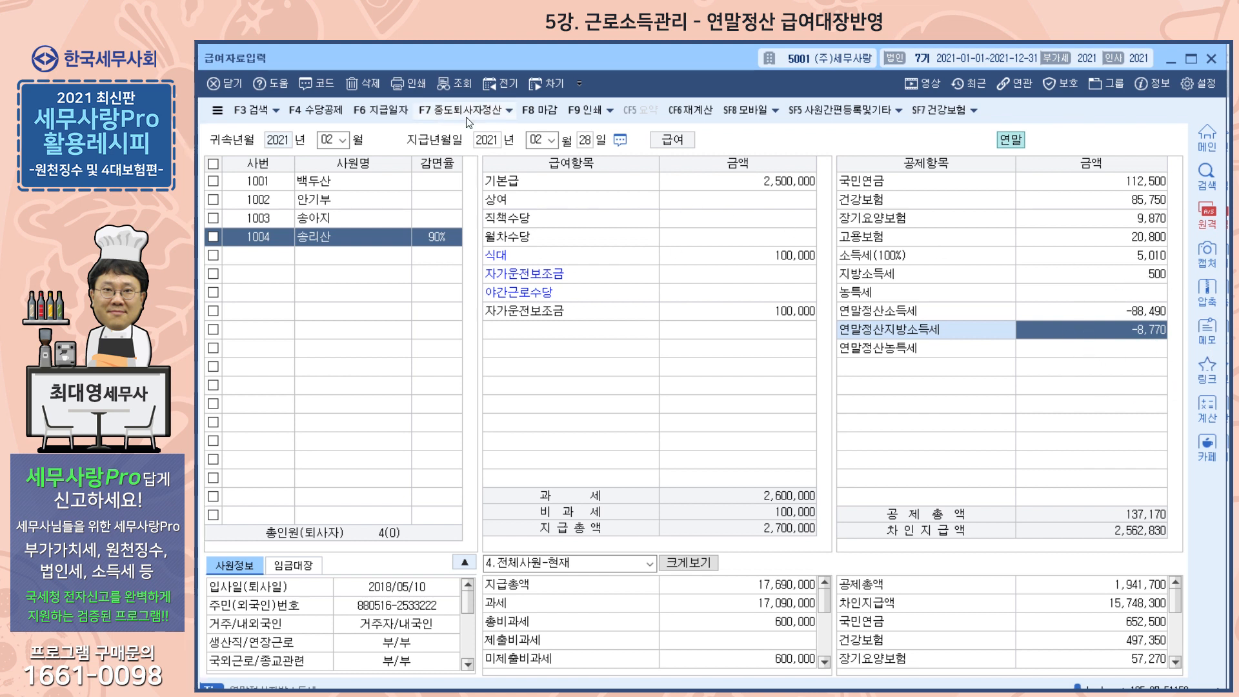
left_click(508, 110)
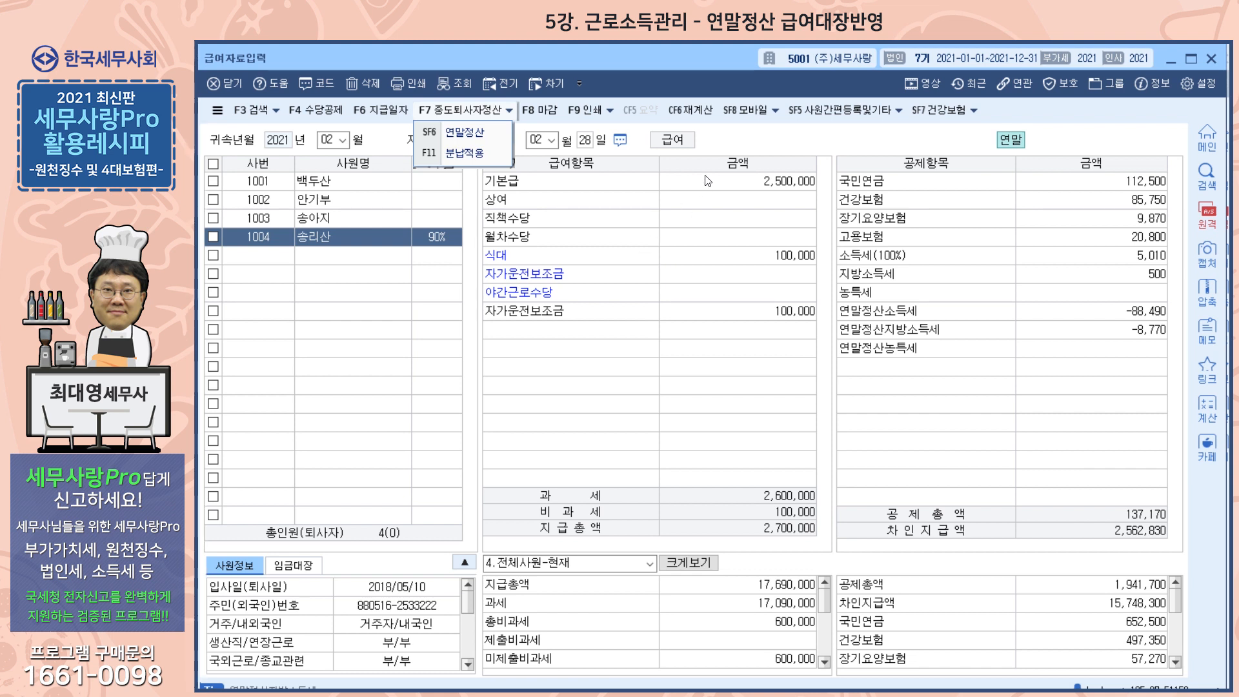
left_click(752, 151)
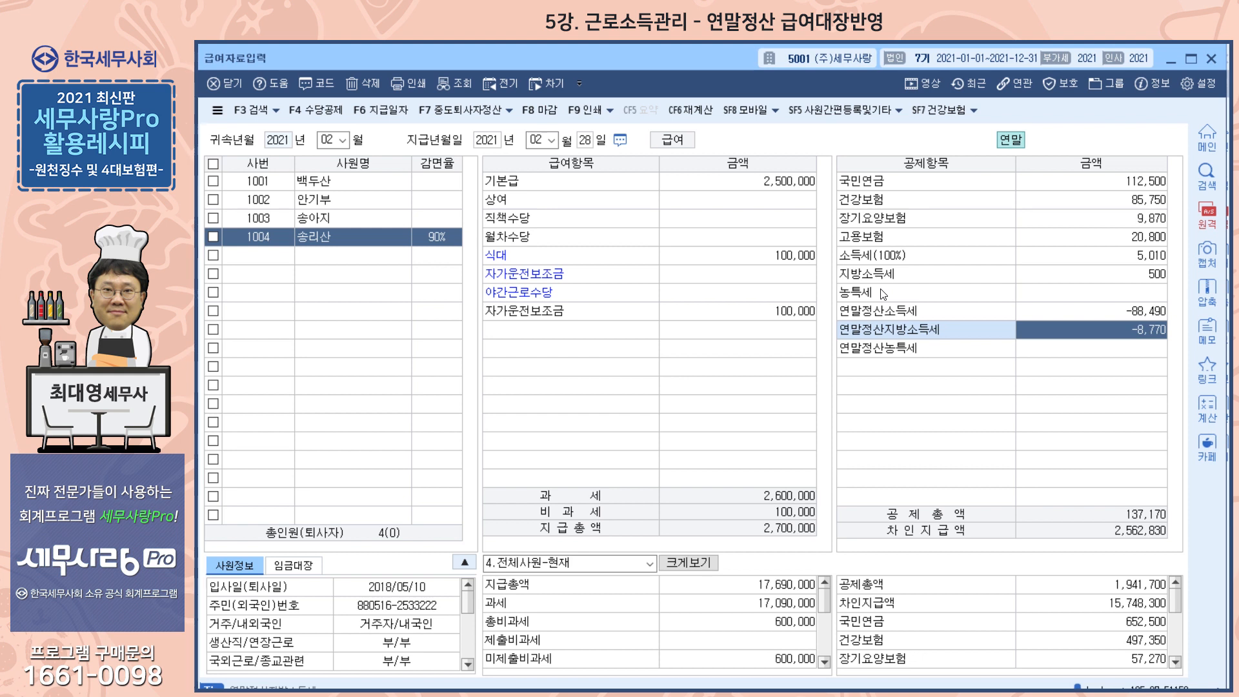
left_click(508, 114)
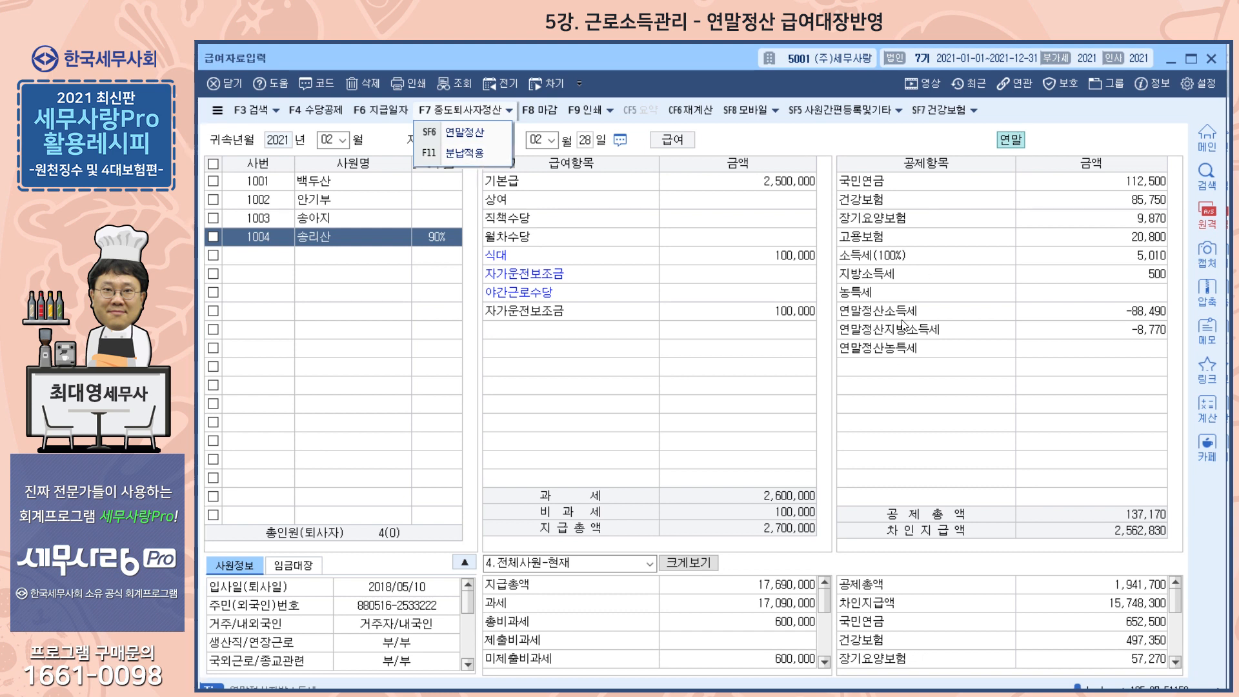
left_click(508, 188)
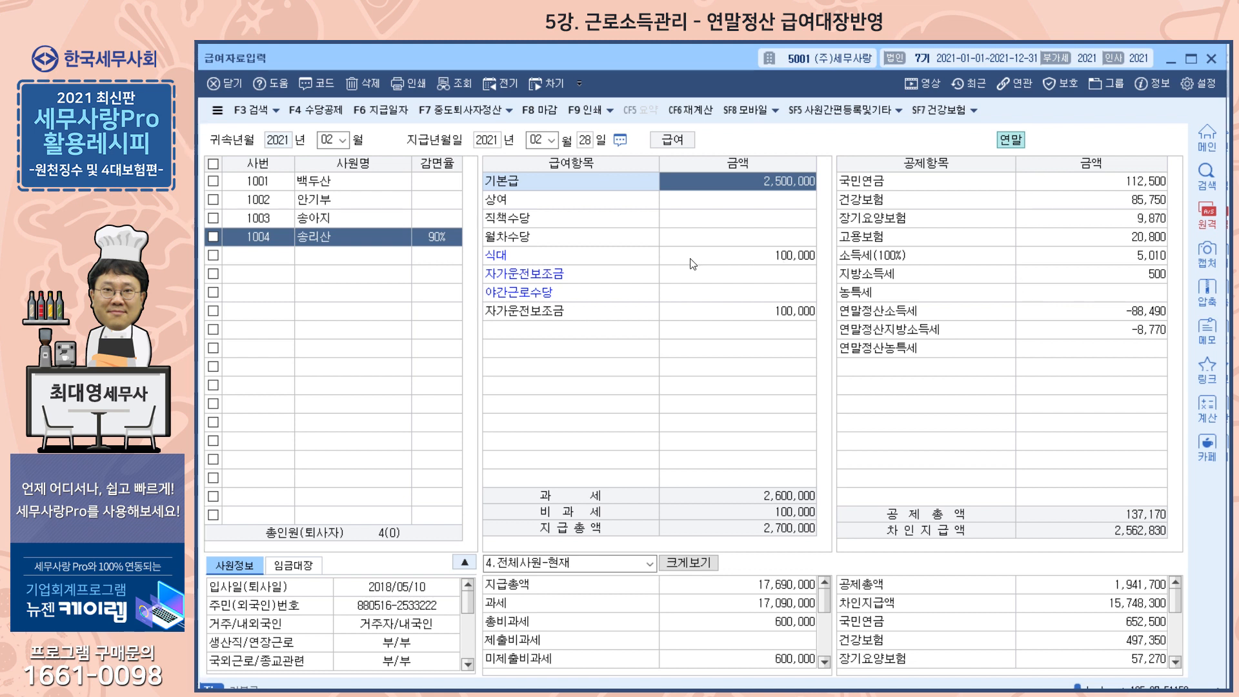
Open the payroll's 분납적용 function and freshly load the year-end settlement data for all employees
left_click(509, 110)
left_click(463, 153)
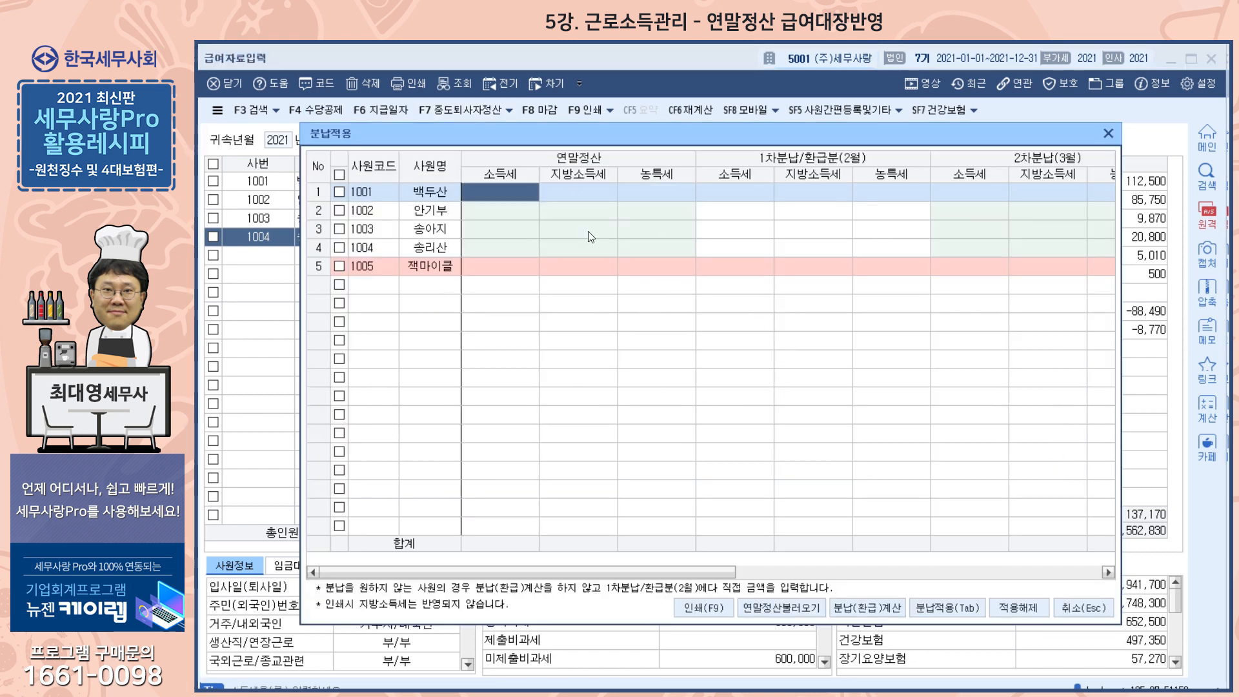
left_click(339, 174)
left_click(782, 608)
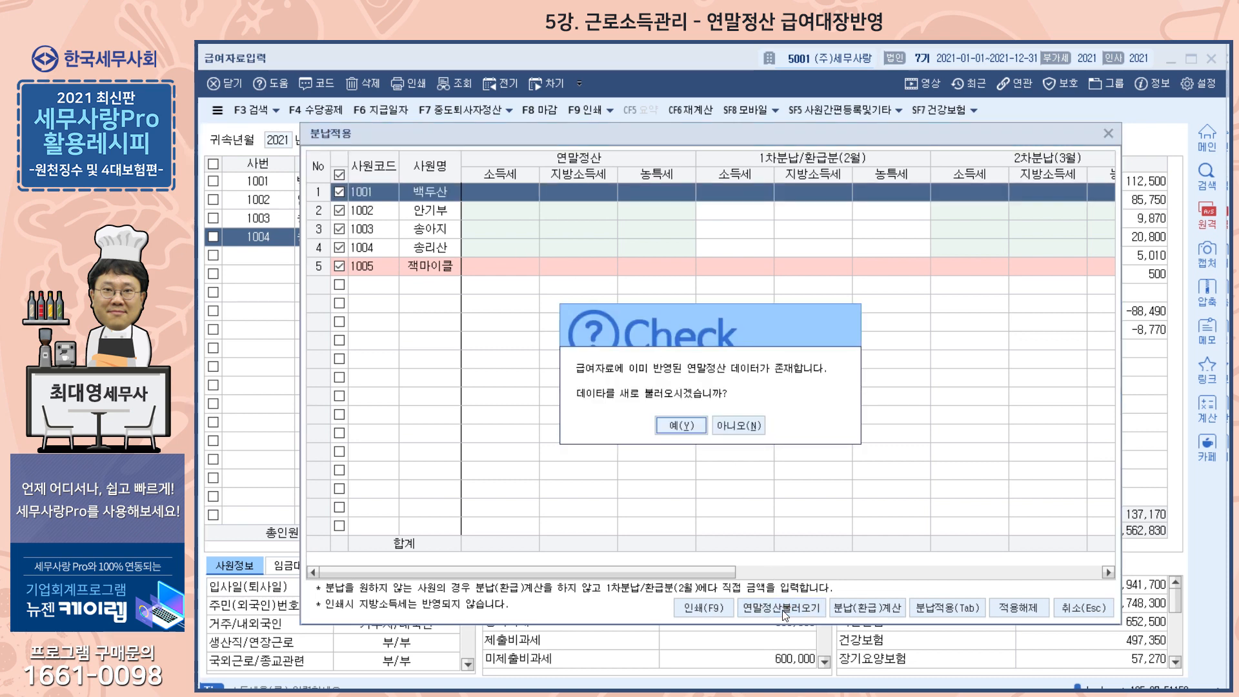
left_click(672, 429)
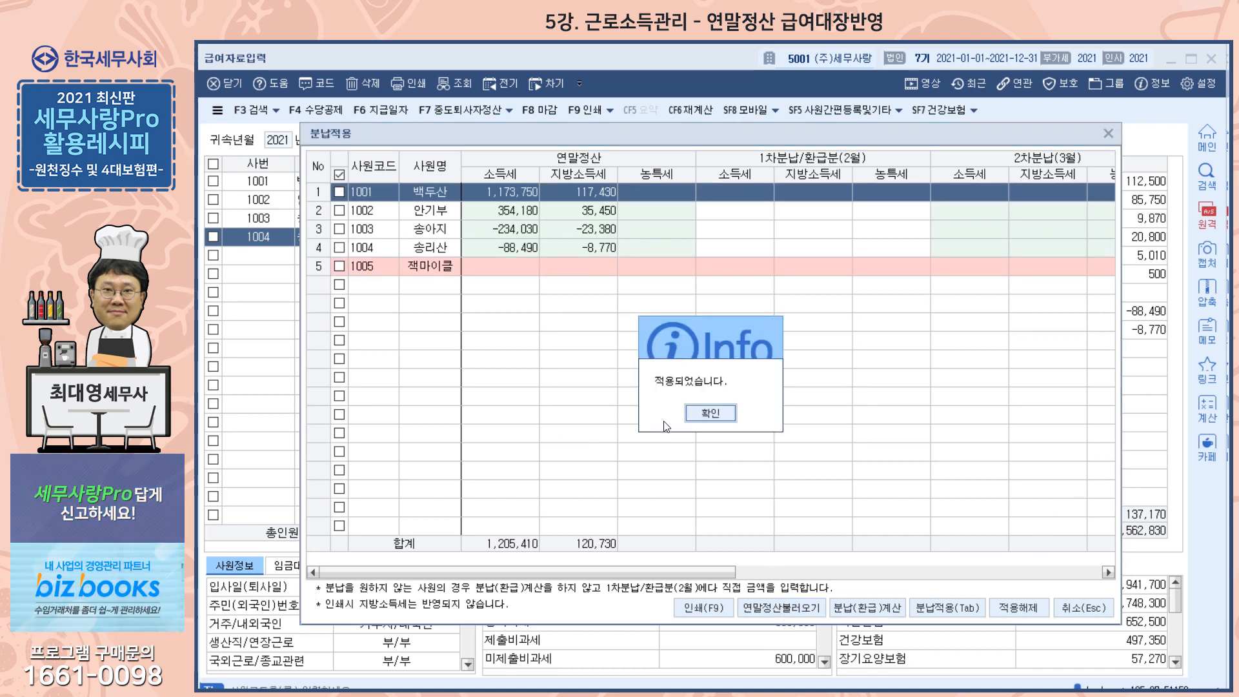
Calculate the installment and refund amounts for all listed employees in 분납적용
key("Return")
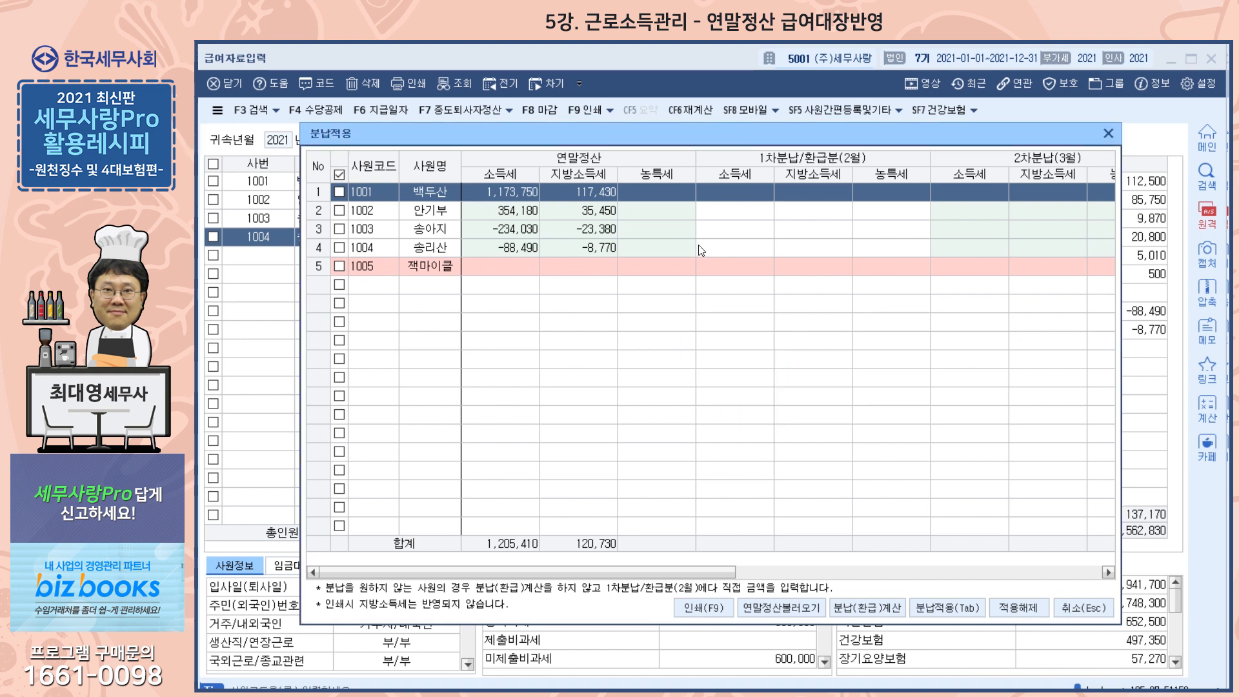
left_click(341, 175)
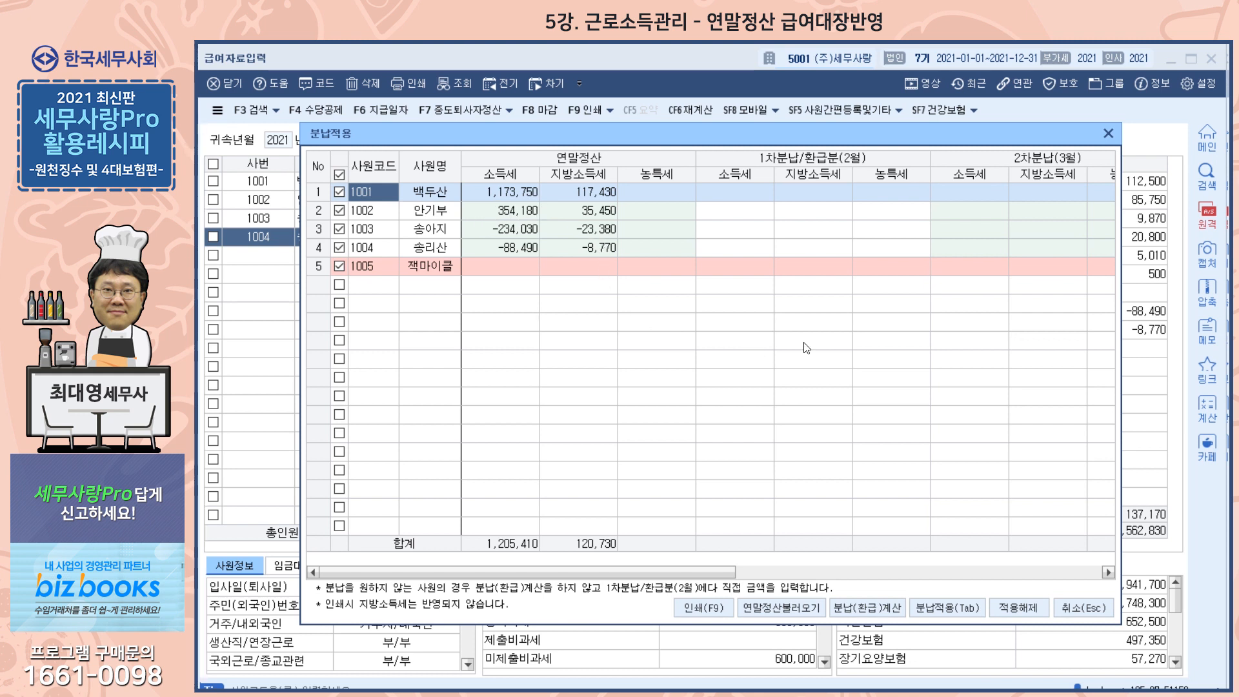
left_click(868, 608)
left_click(672, 455)
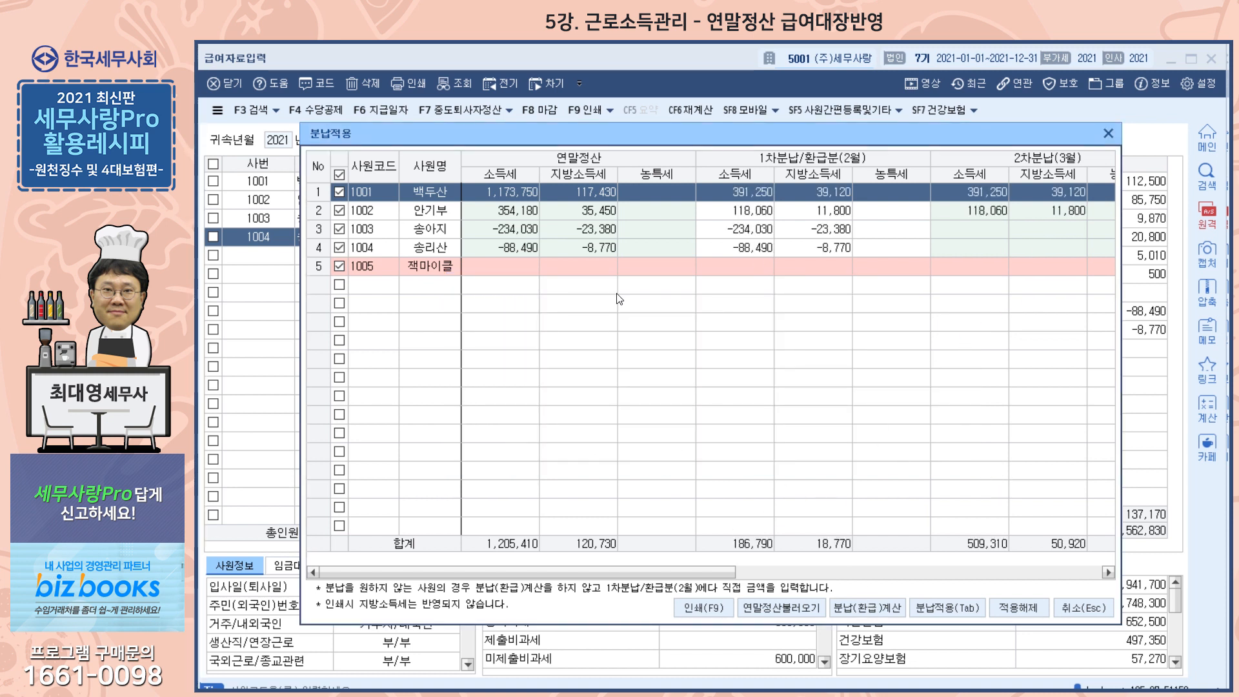
Review the first to third installments and apply them to the February 2021 payroll, accepting additional application and forced reflection for retired employees
left_click_drag(700, 571, 807, 571)
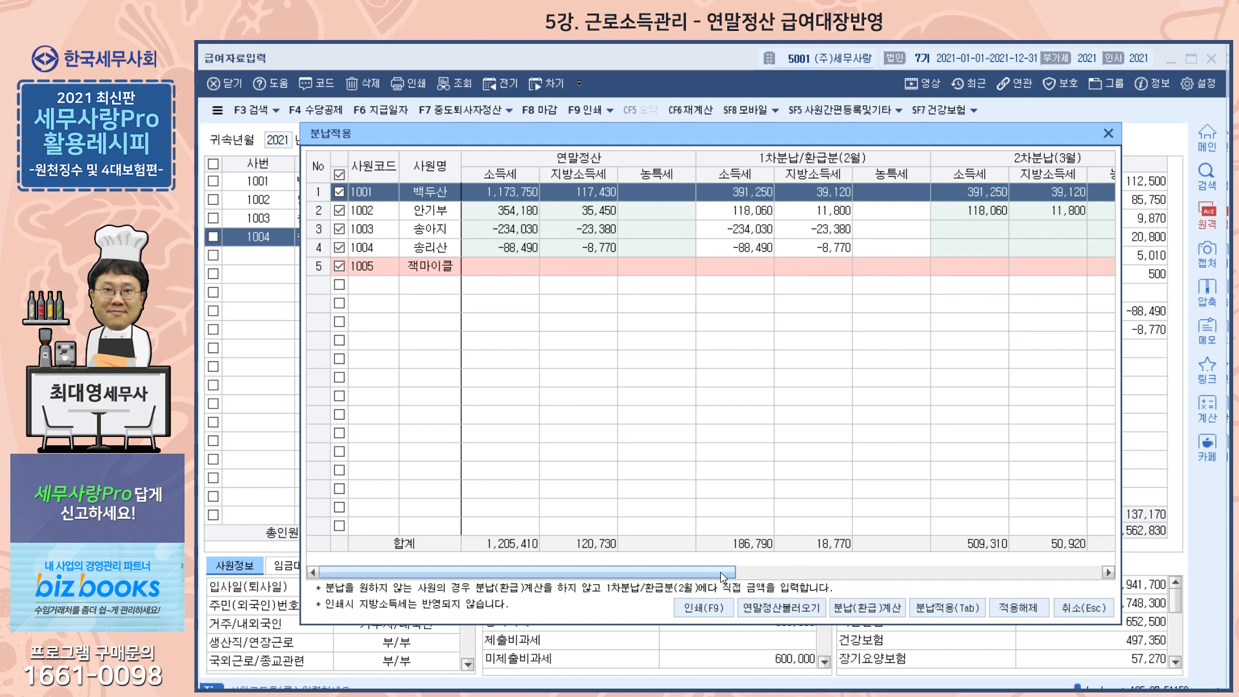
left_click(1108, 572)
left_click(1108, 572)
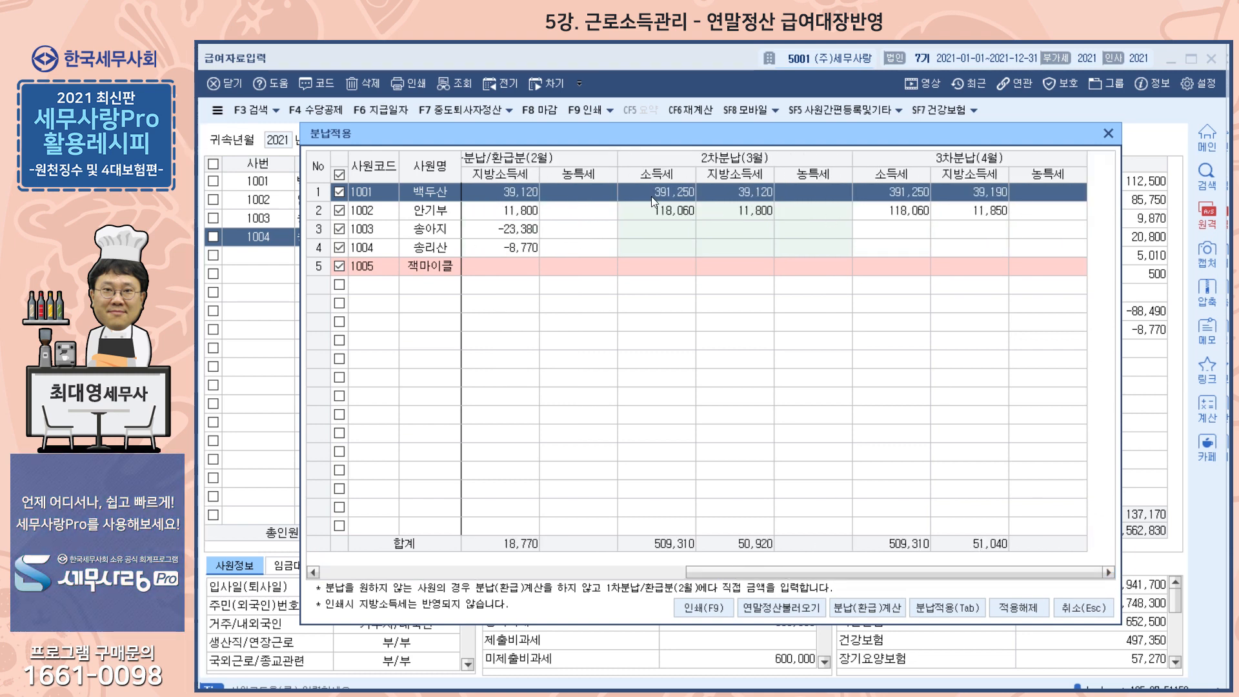
left_click_drag(758, 570, 362, 563)
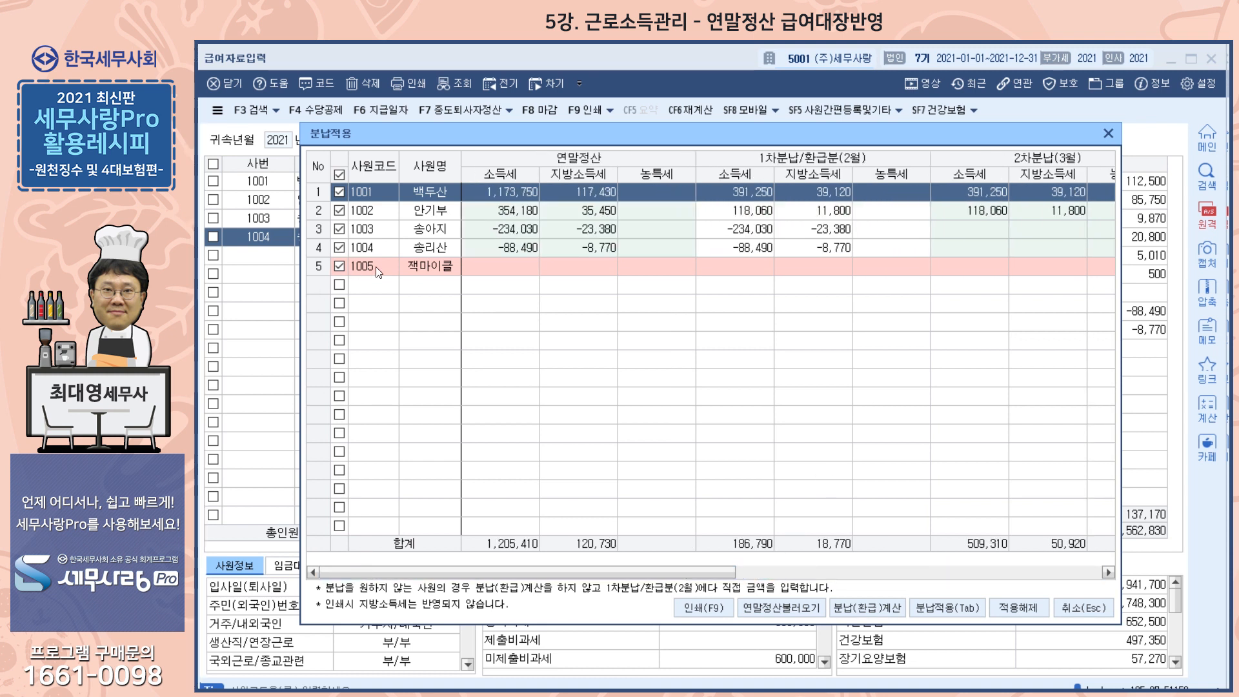
left_click(943, 606)
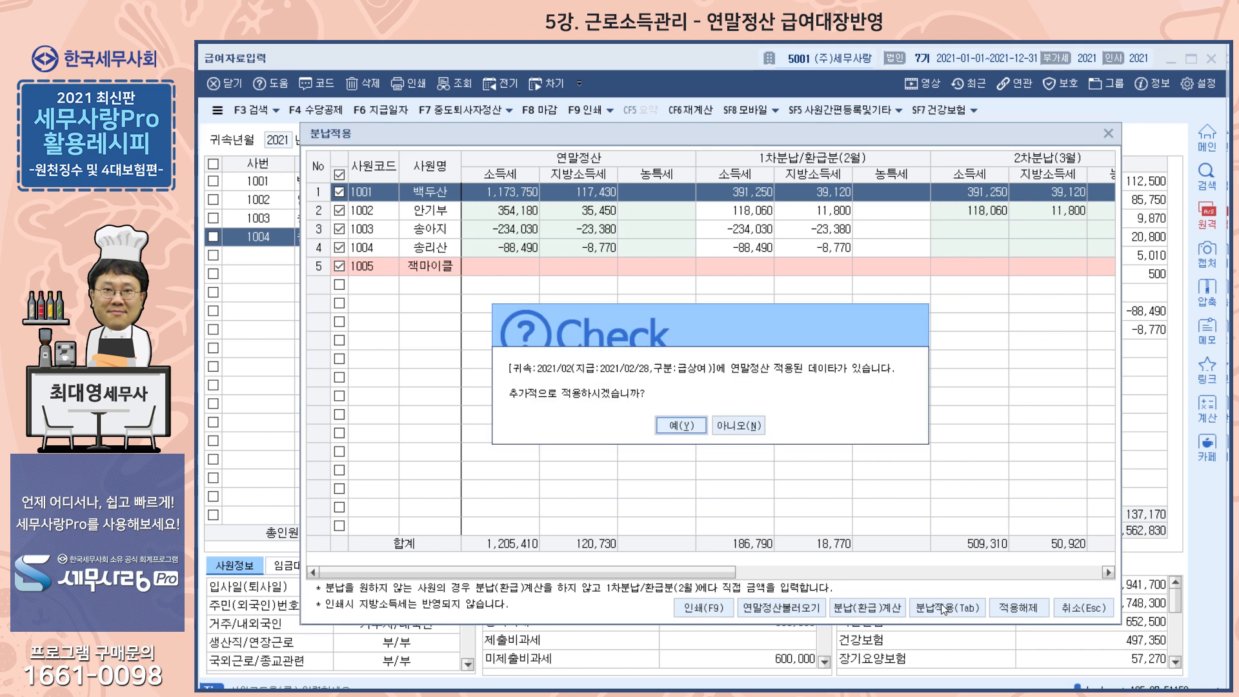
left_click(683, 431)
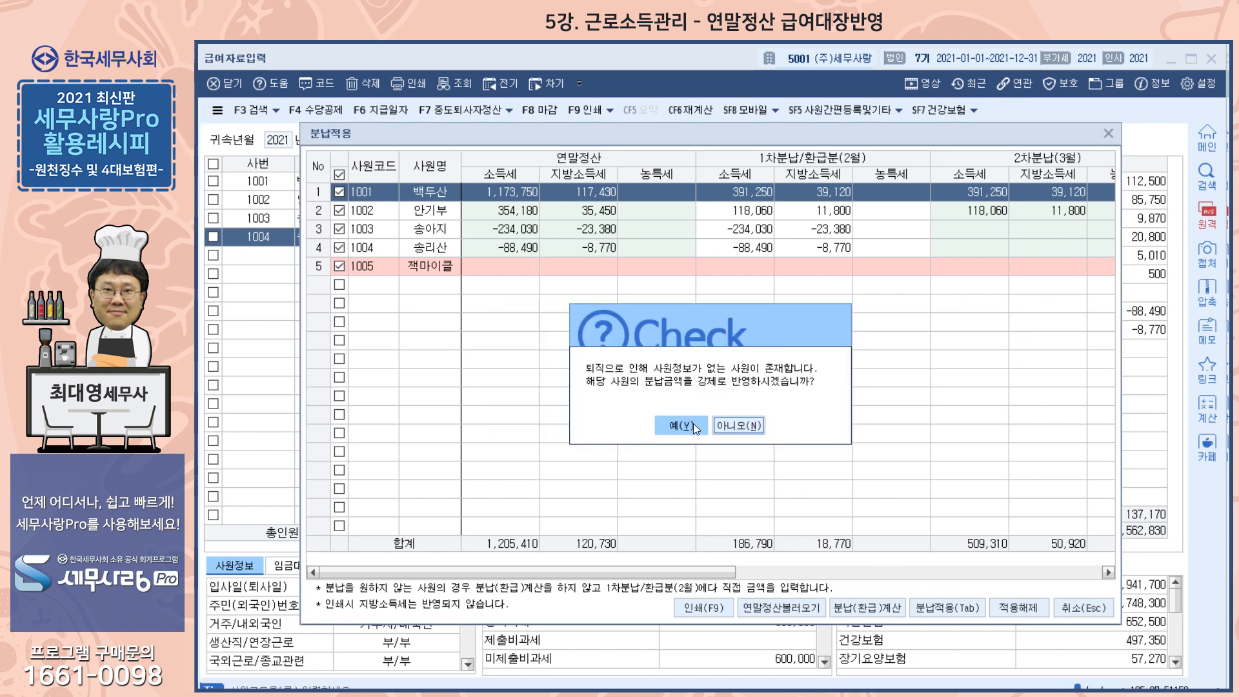
left_click(691, 423)
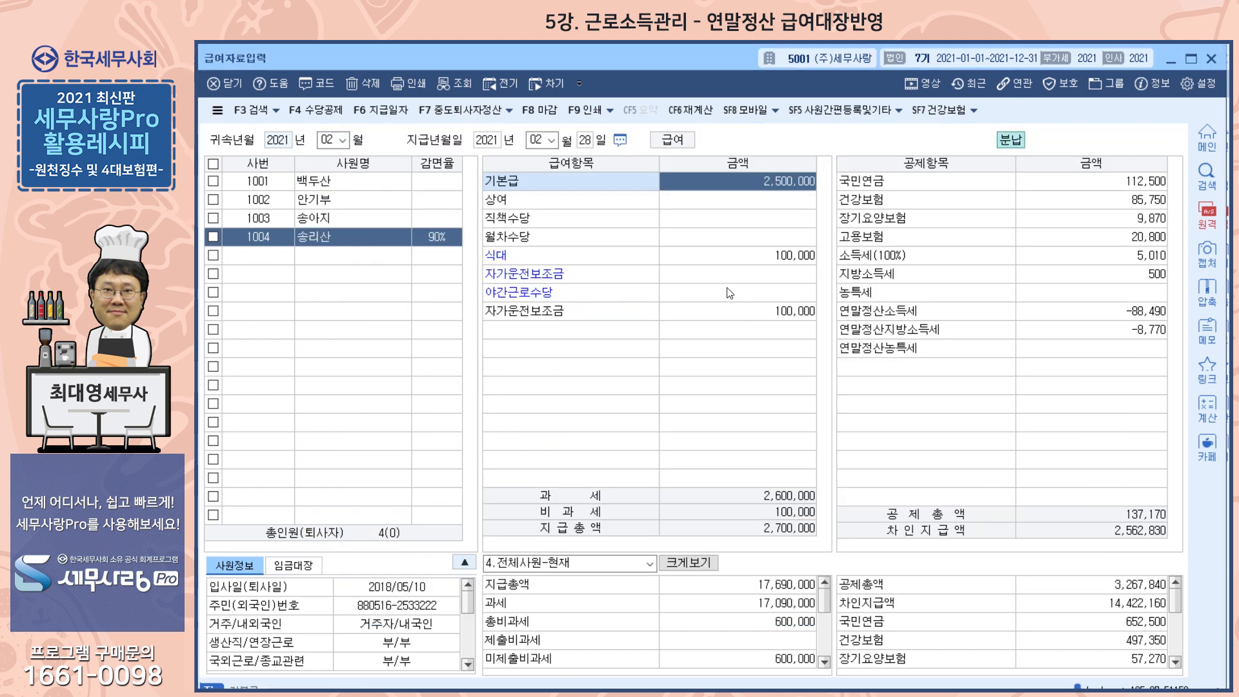
Check the 연말정산소득세 and 연말정산지방소득세 deductions of employees 1001 to 1004 in the payroll
left_click(319, 184)
key("Down")
key("Down")
left_click(314, 237)
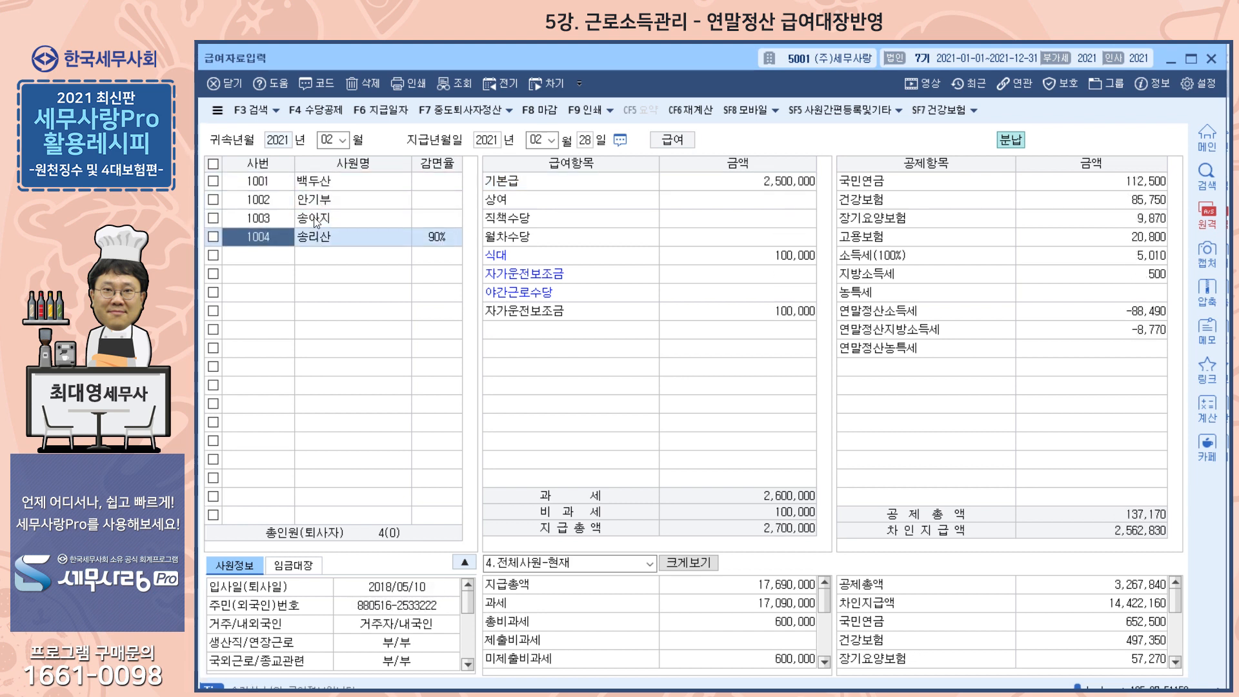
left_click(514, 110)
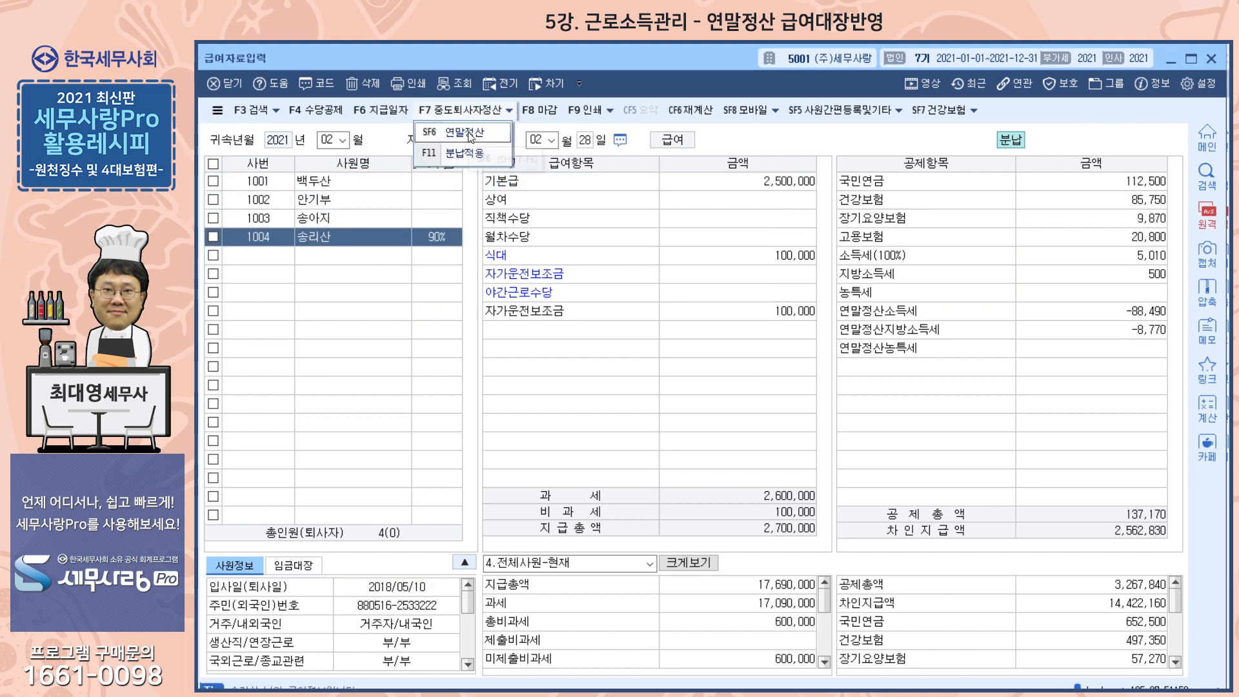
left_click(335, 183)
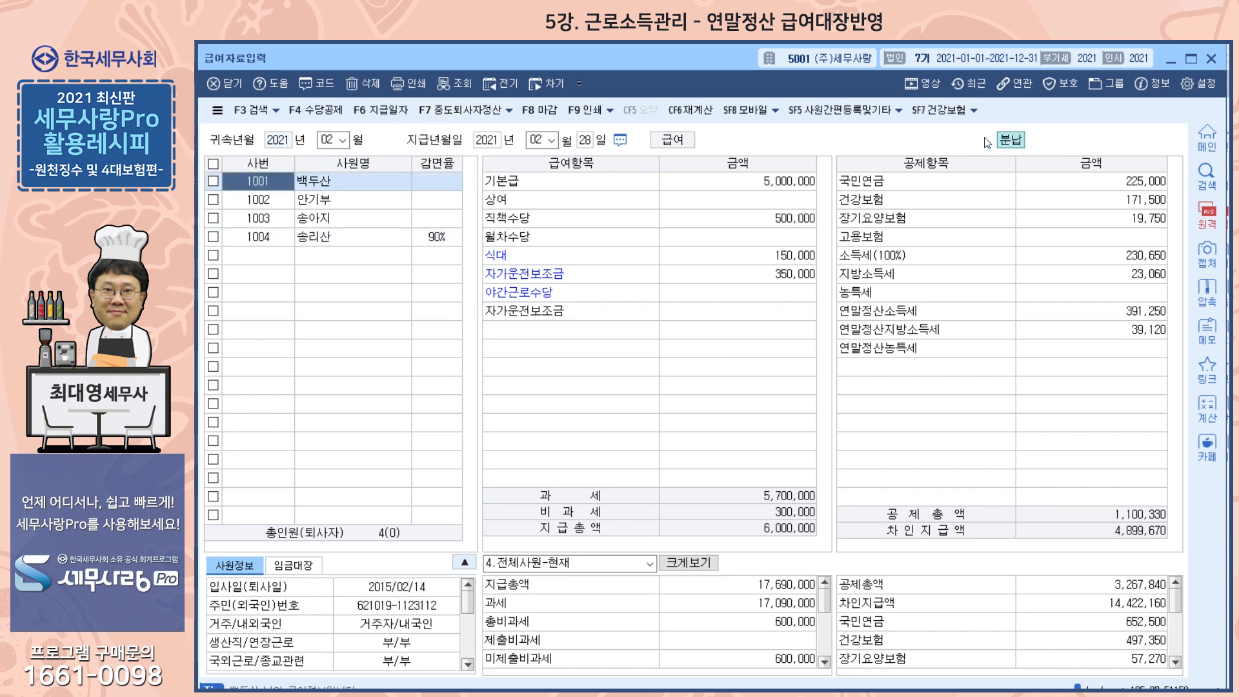
key("Down")
key("Down")
key("Down")
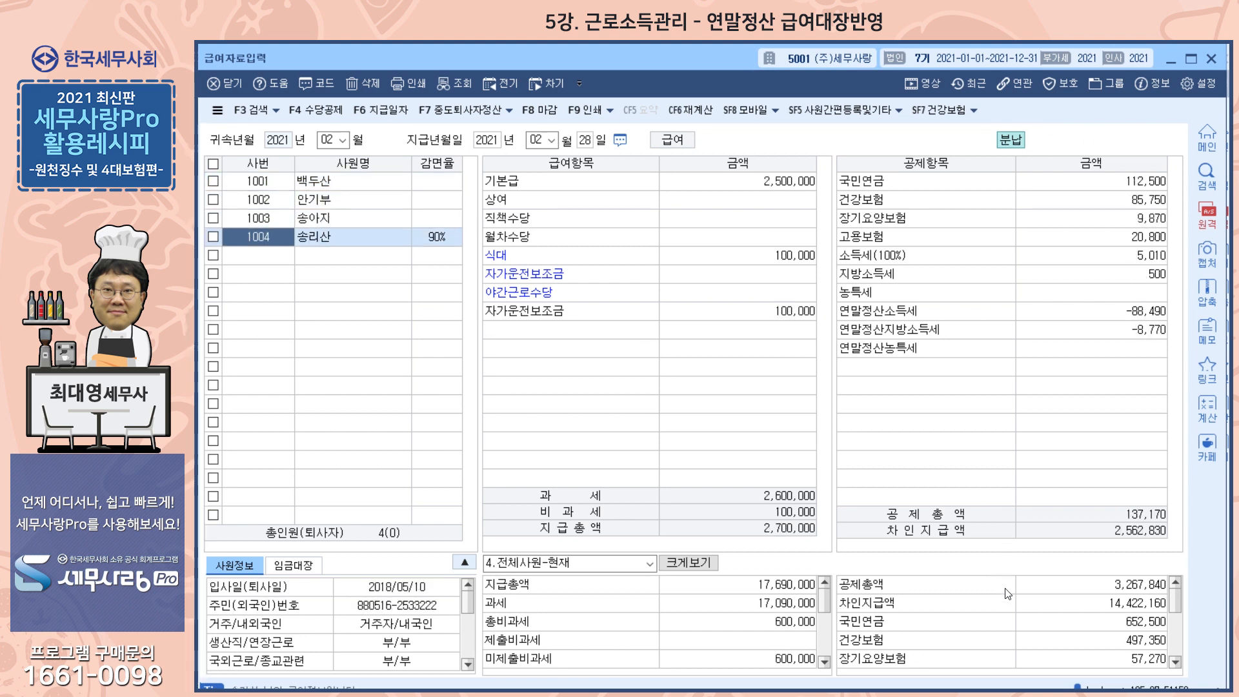
Compare the all-employee totals of 연말정산소득세 and 연말정산지방소득세 with the first-installment totals in 분납적용
left_click(1095, 623)
scroll(1096, 623, "down", 2)
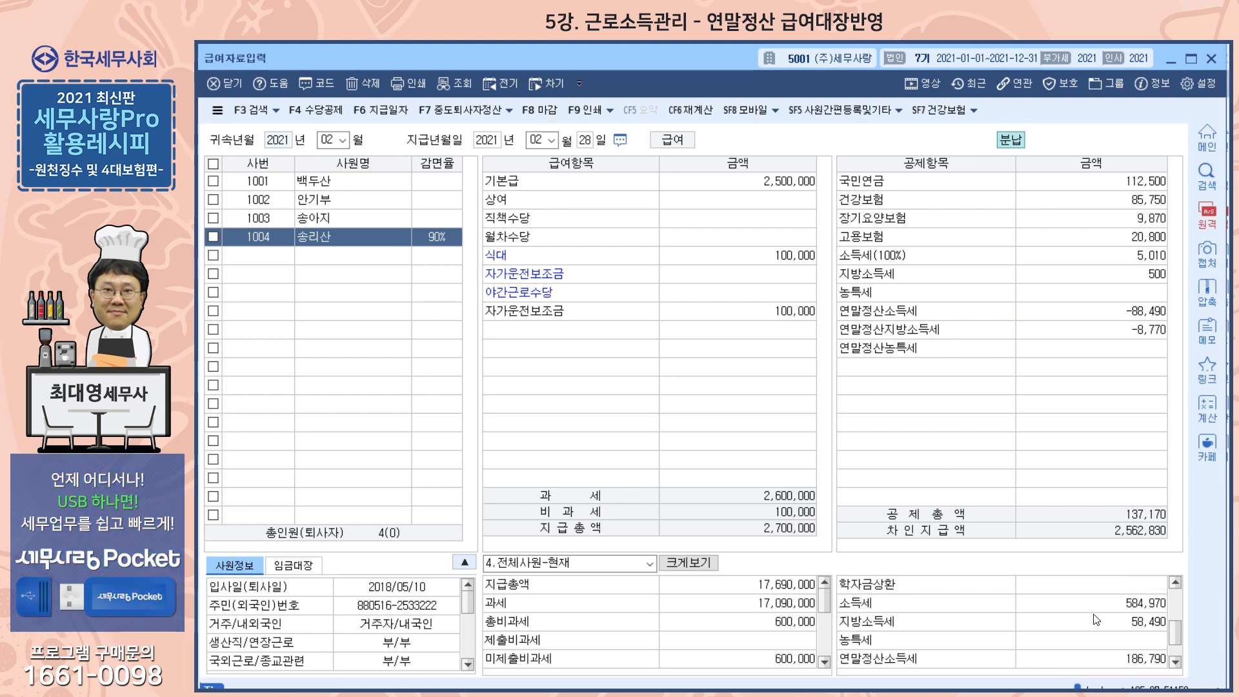
scroll(1096, 623, "down", 1)
left_click(1102, 632)
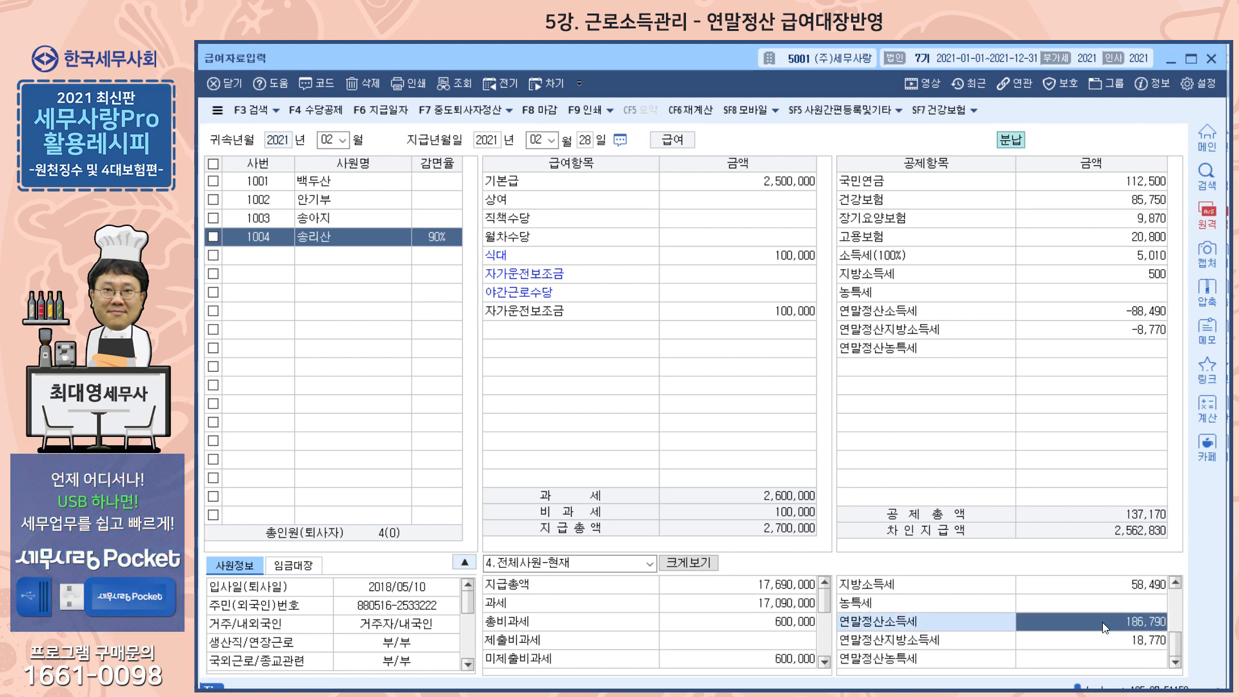
left_click(511, 112)
left_click(466, 154)
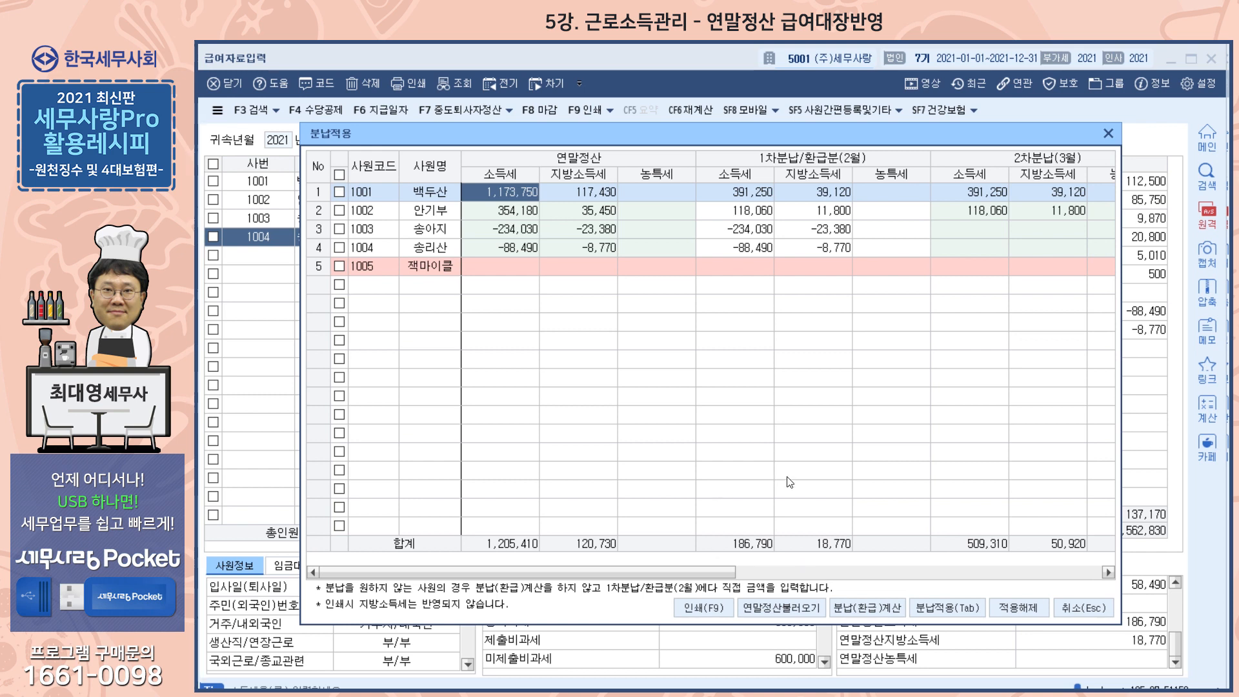
left_click(1108, 133)
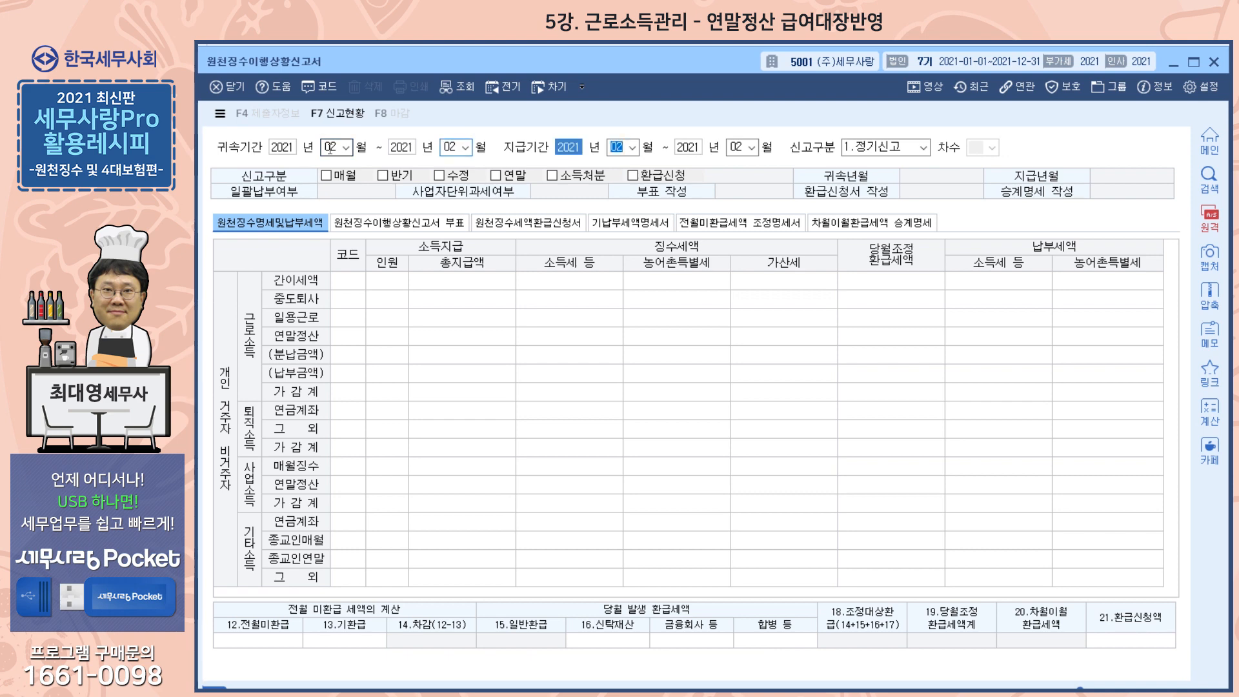
Reload the February 2021 원천징수이행상황신고서 as 정기신고, discarding the saved data and applying installment payment for 연말정산(A04)
key("Return")
key("Return")
key("Return")
key("Return")
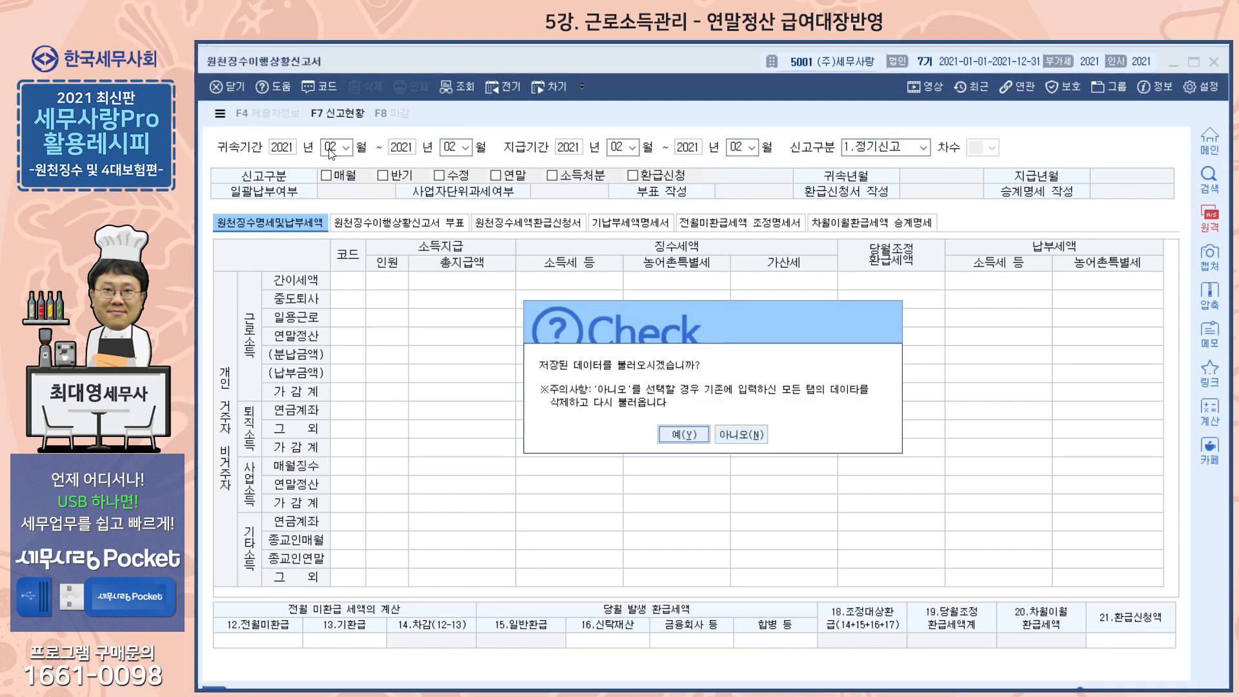
left_click(743, 434)
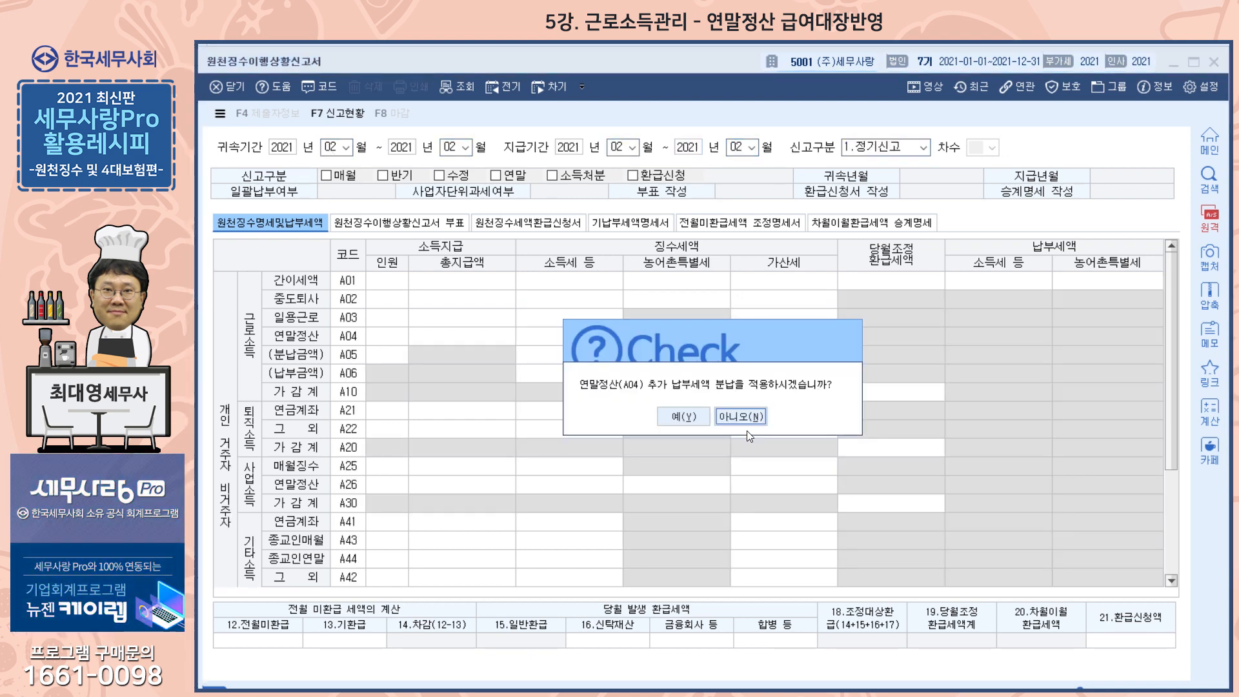
left_click(686, 415)
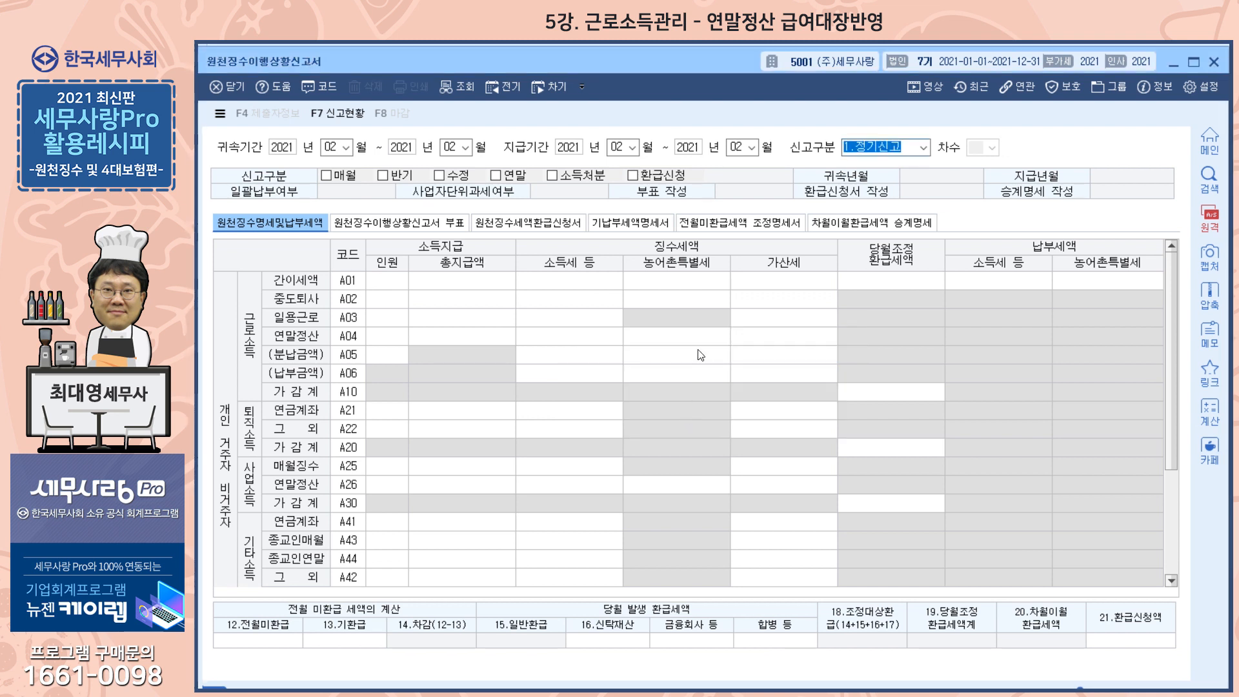
key("Return")
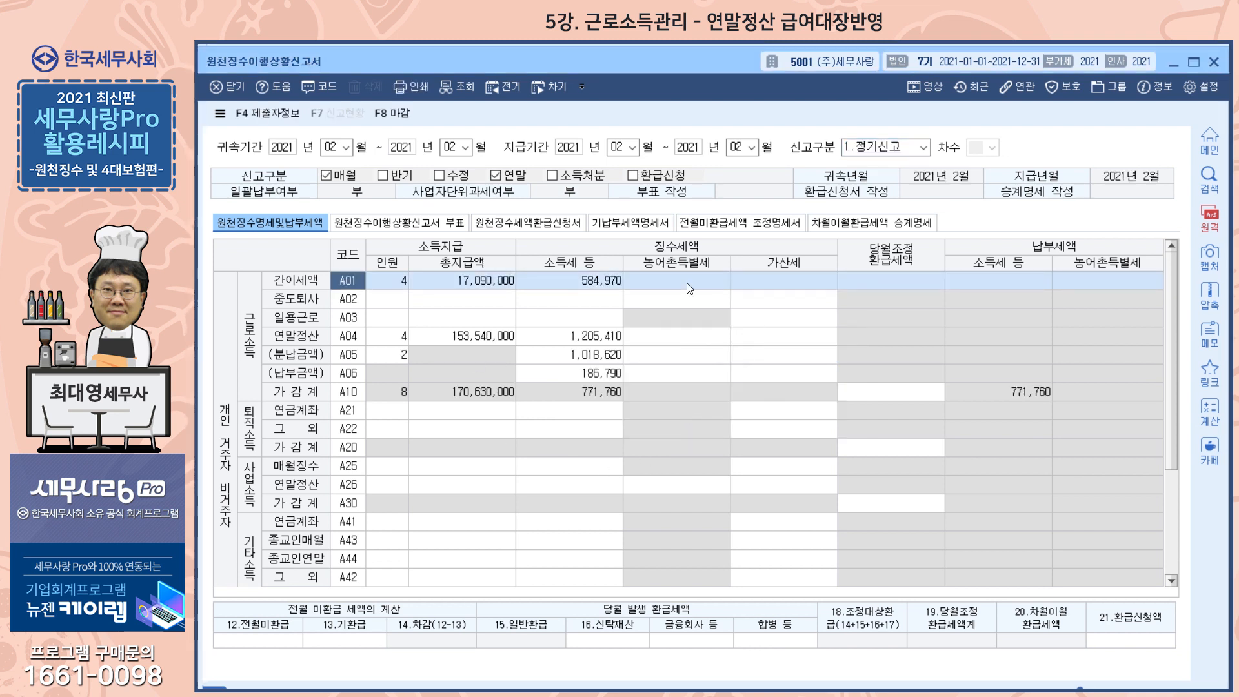
Examine the income tax amounts for 간이세액 (A01), 연말정산 (A04), 분납금액 (A05) and 납부금액 (A06) in the report
left_click(567, 374)
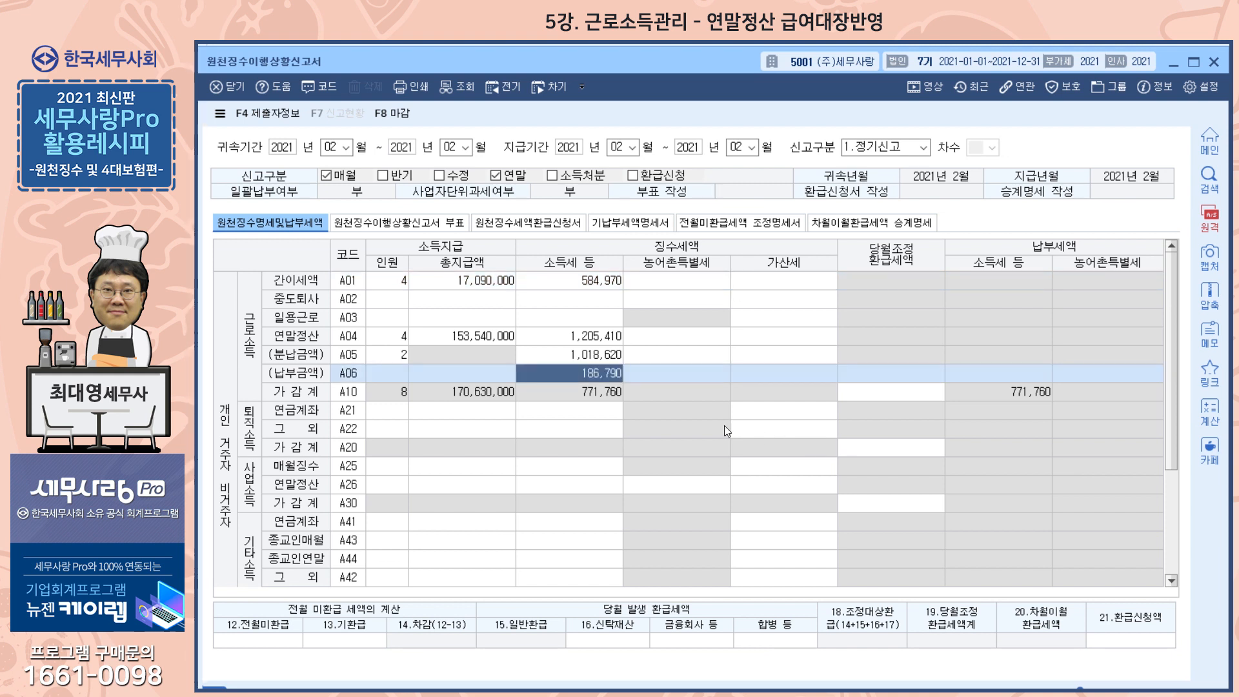
left_click(578, 279)
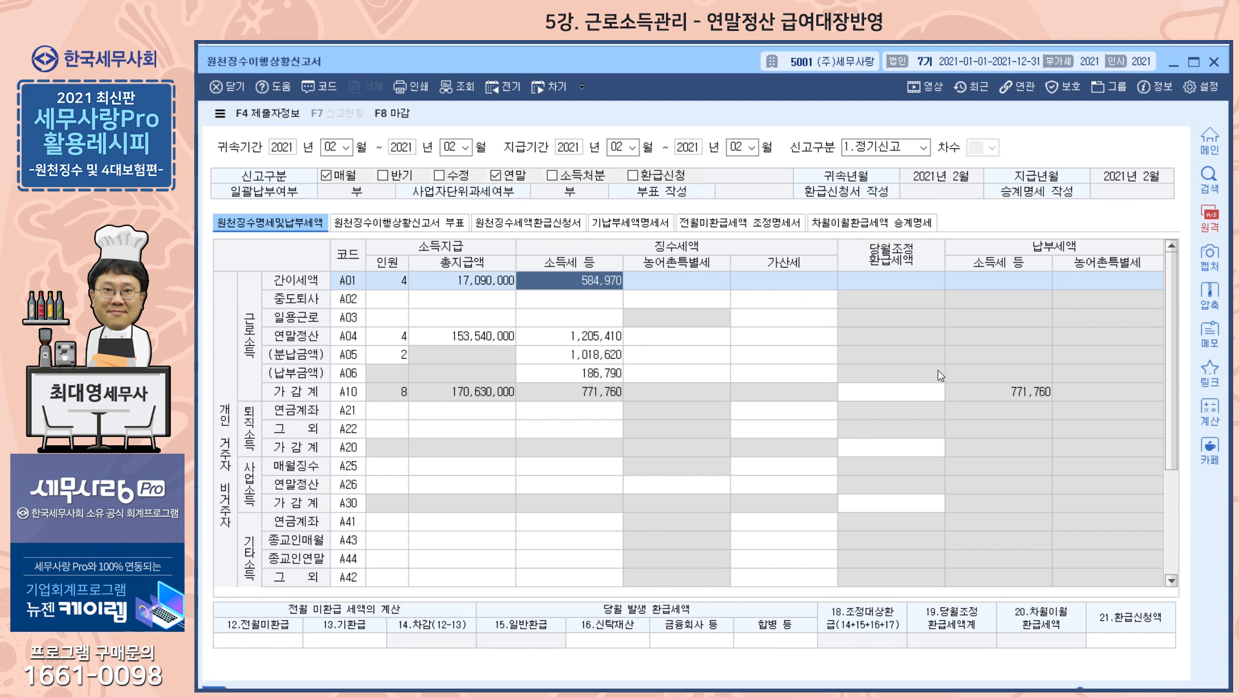
left_click(560, 337)
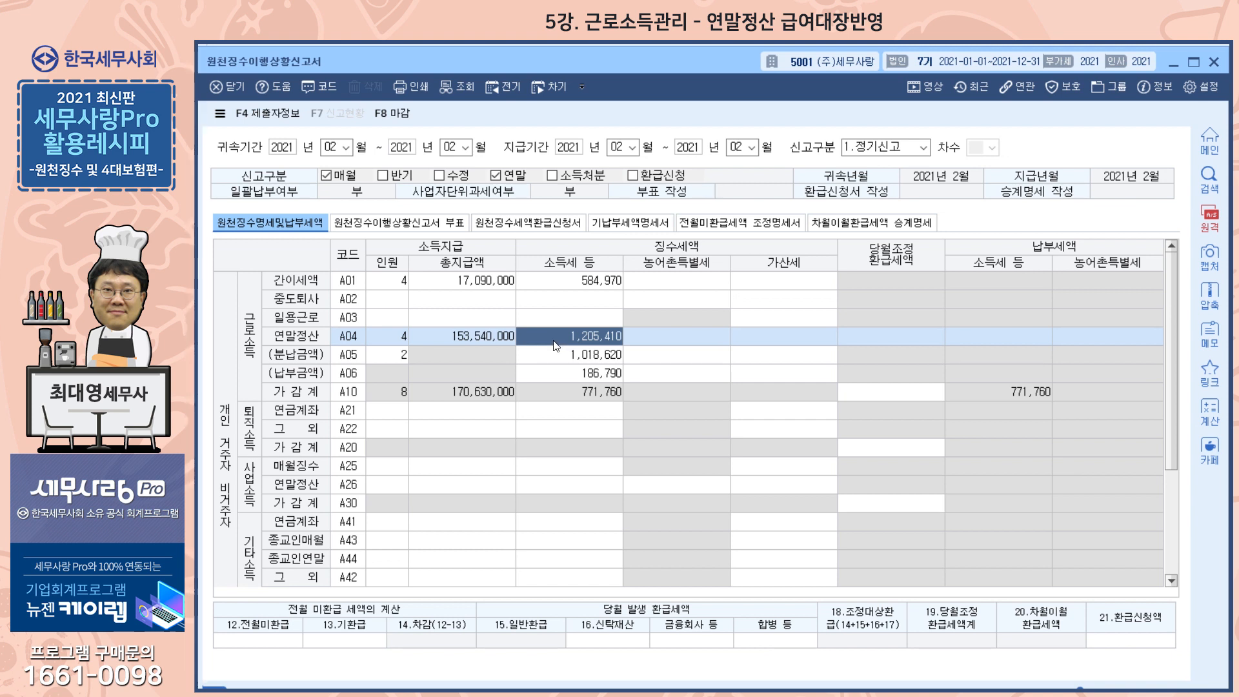
left_click(560, 355)
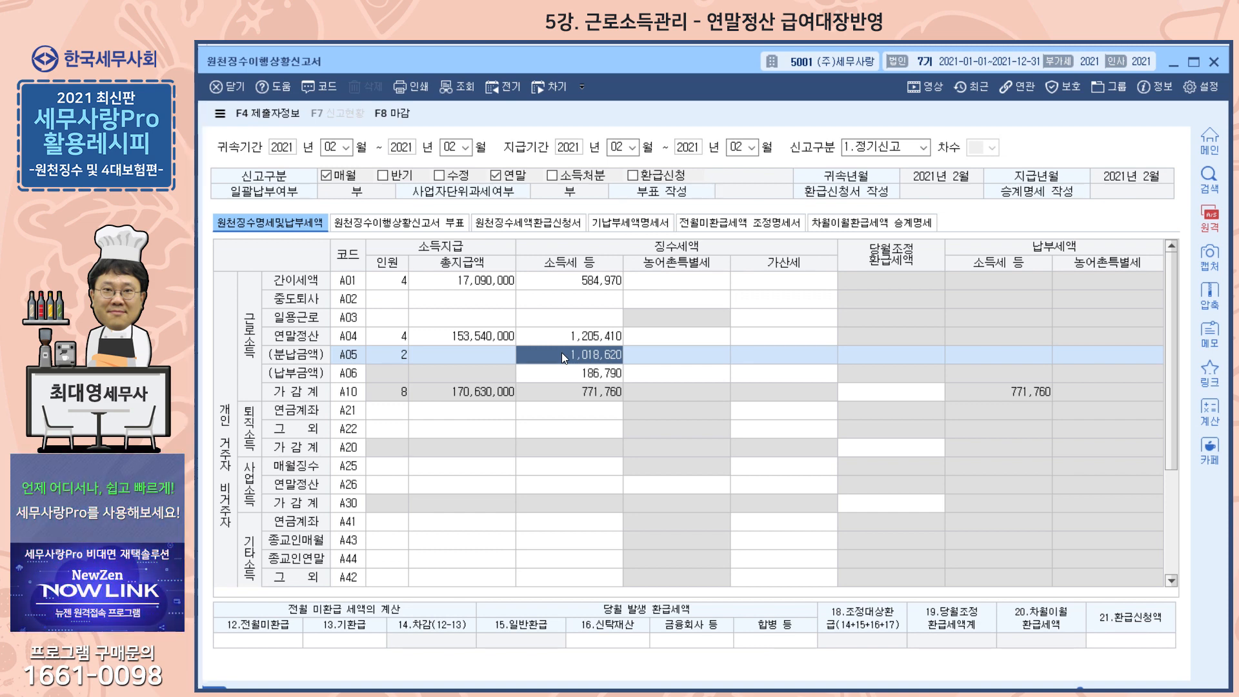
left_click(568, 372)
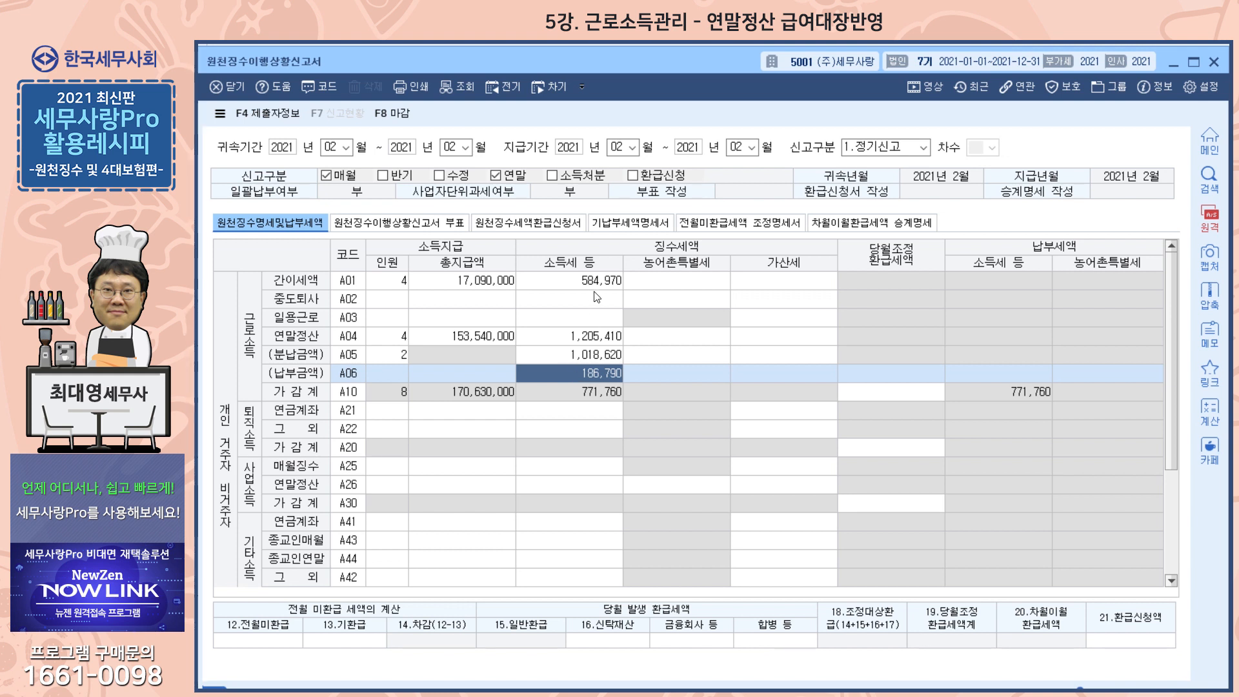
left_click(589, 280)
left_click(593, 373)
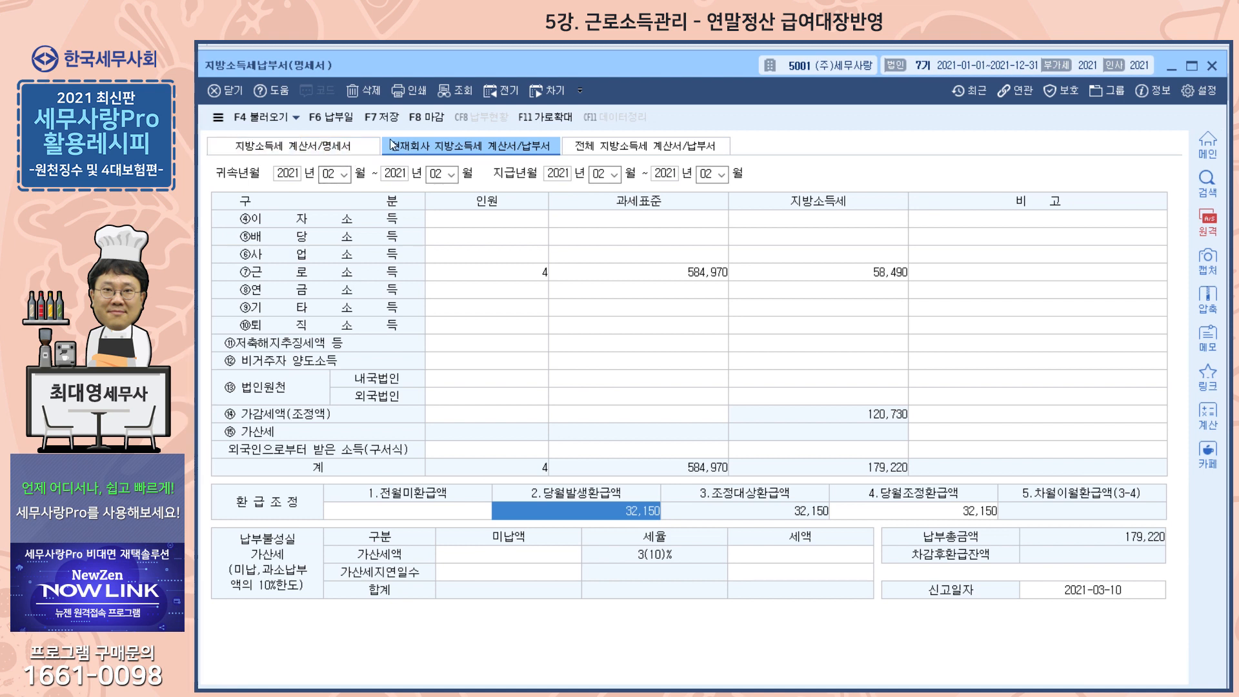
Try to refresh the 현재회사 지방소득세 계산서/납부서 for February 2021 without saving its current data
left_click(329, 175)
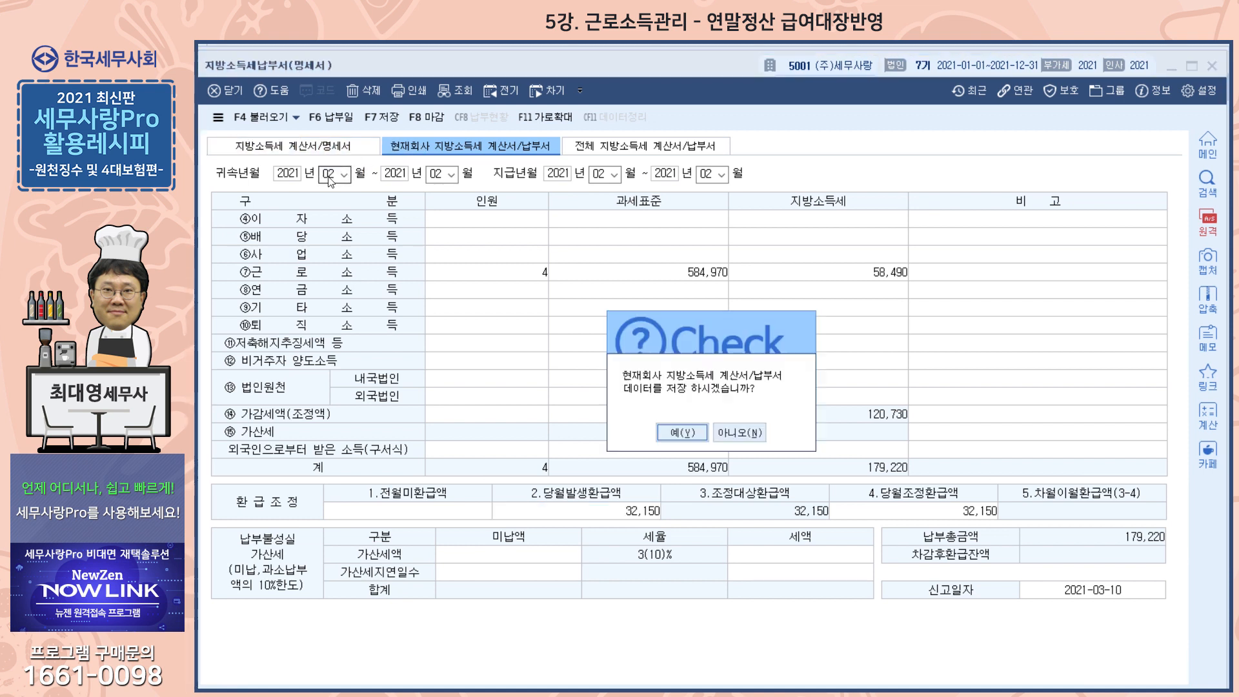
key("n")
key("Return")
key("Return")
key("Return")
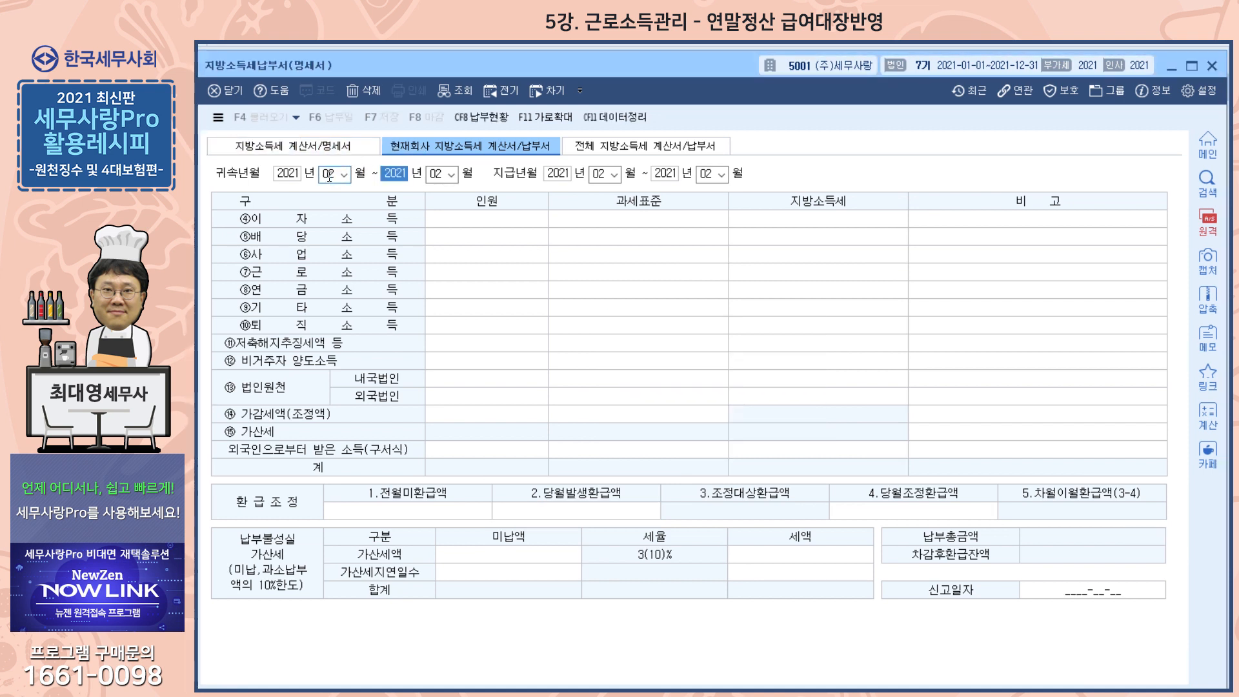
key("Return")
key("Return")
key("Return")
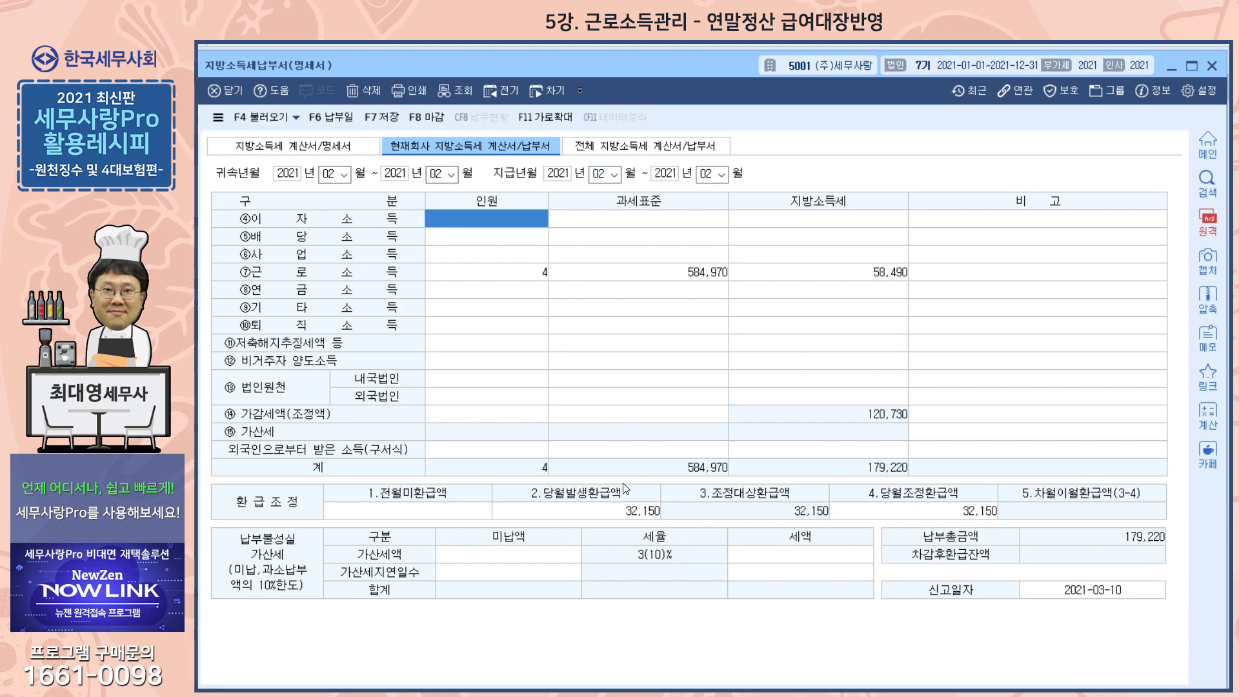
Reload the 지방소득세 계산서/명세서 for February 2021 with the latest payroll data and save it
left_click(326, 147)
left_click(326, 173)
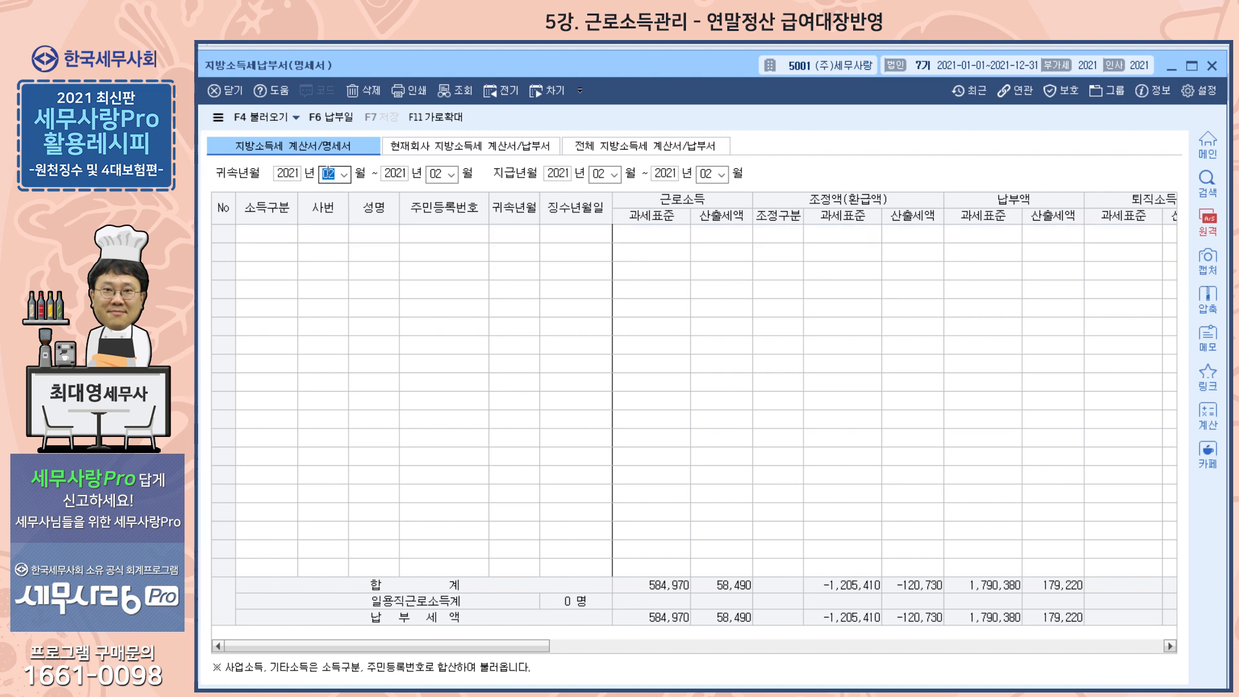
key("Return")
key("Return")
key("Return")
key("Return")
key("Return")
key("Return")
key("Return")
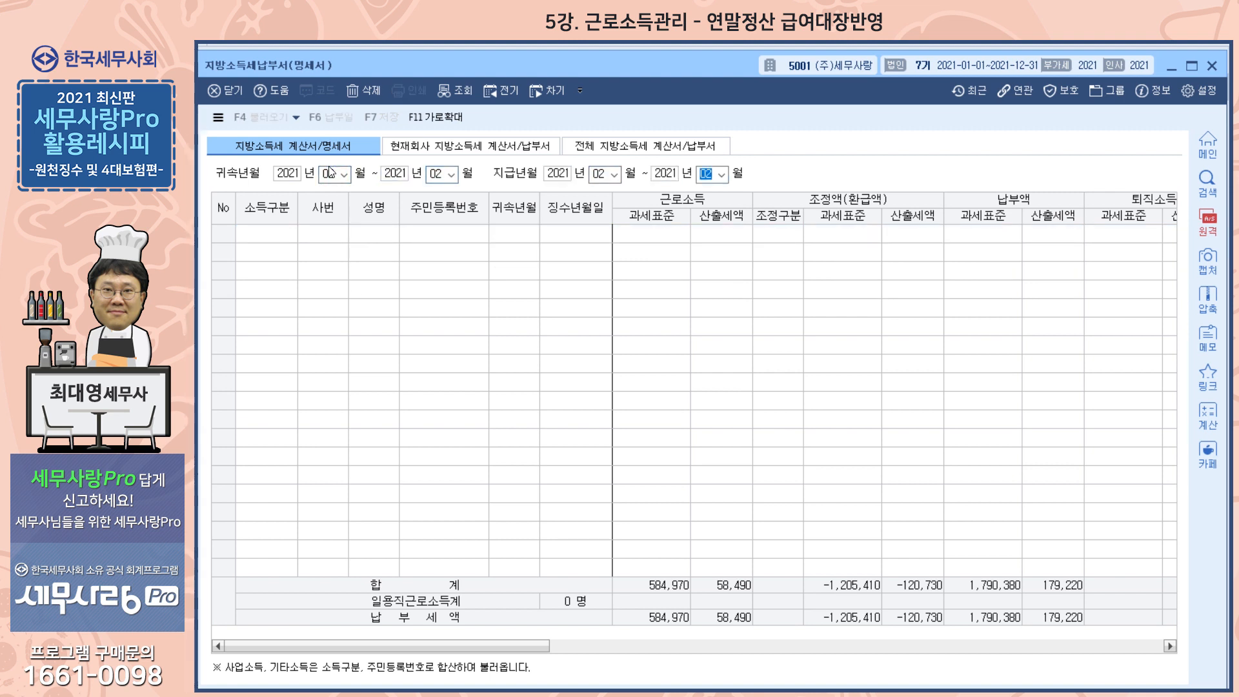
left_click(722, 420)
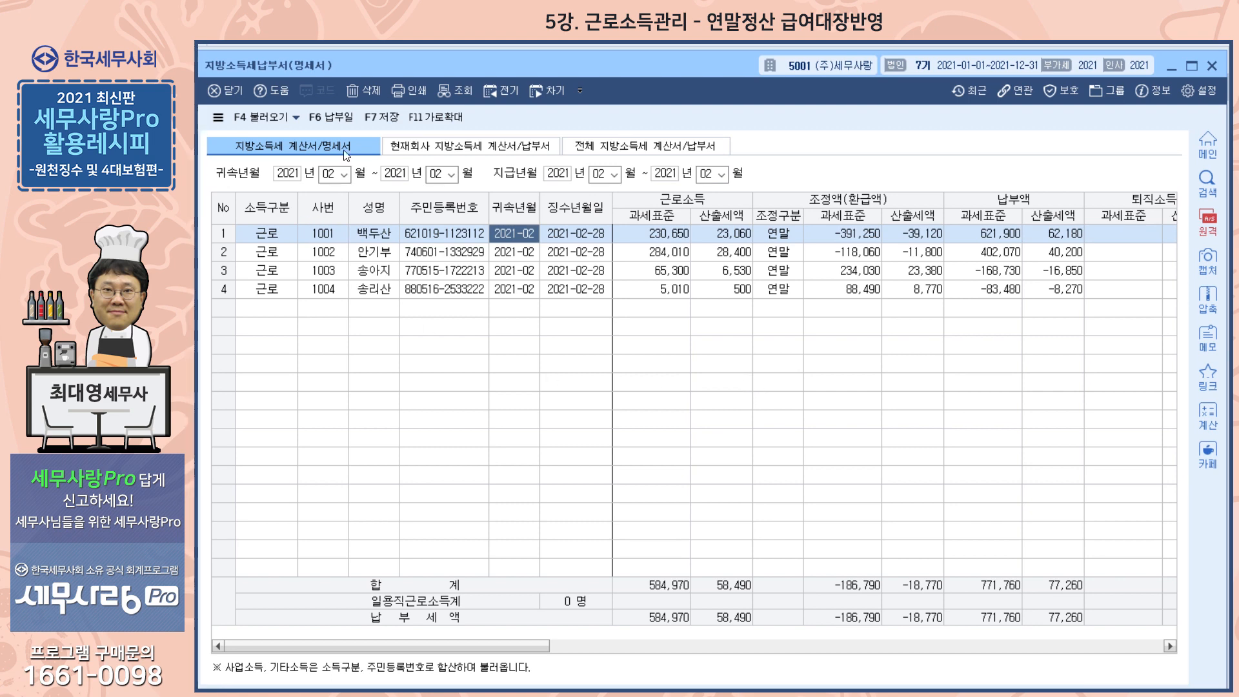
left_click(387, 120)
left_click(711, 420)
Reload the 현재회사 지방소득세 계산서/납부서 for February 2021 with fresh data instead of its saved data
left_click(458, 150)
left_click(331, 176)
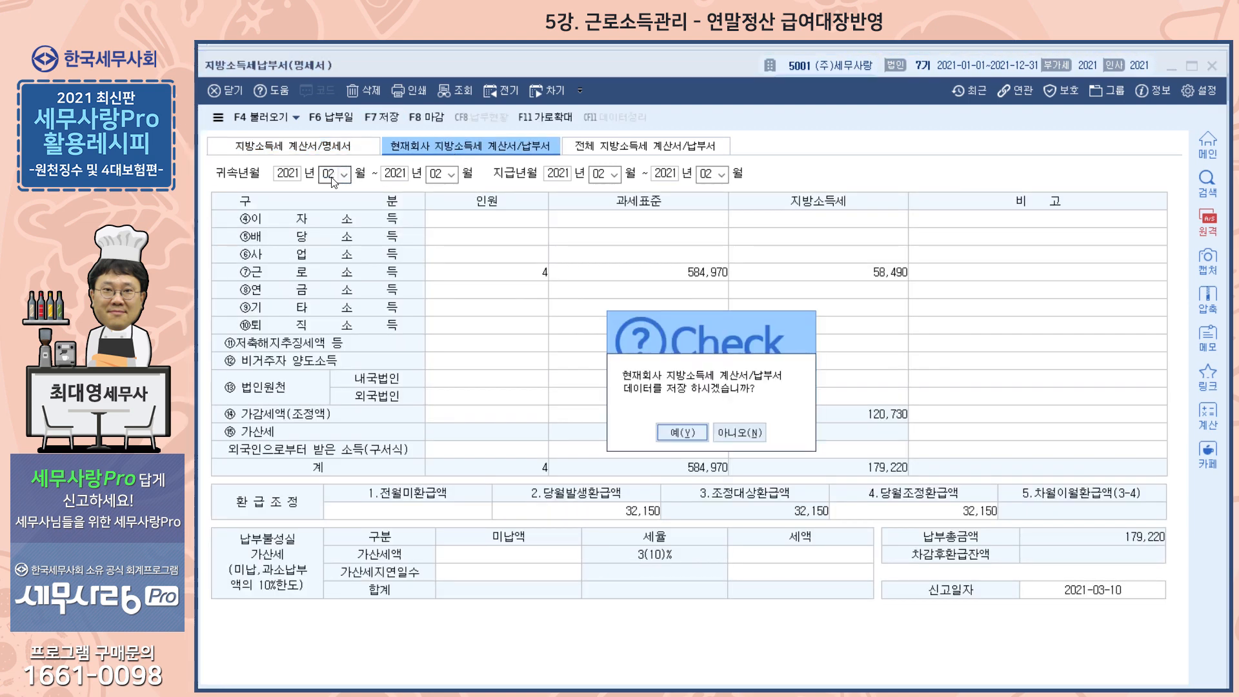
key("Return")
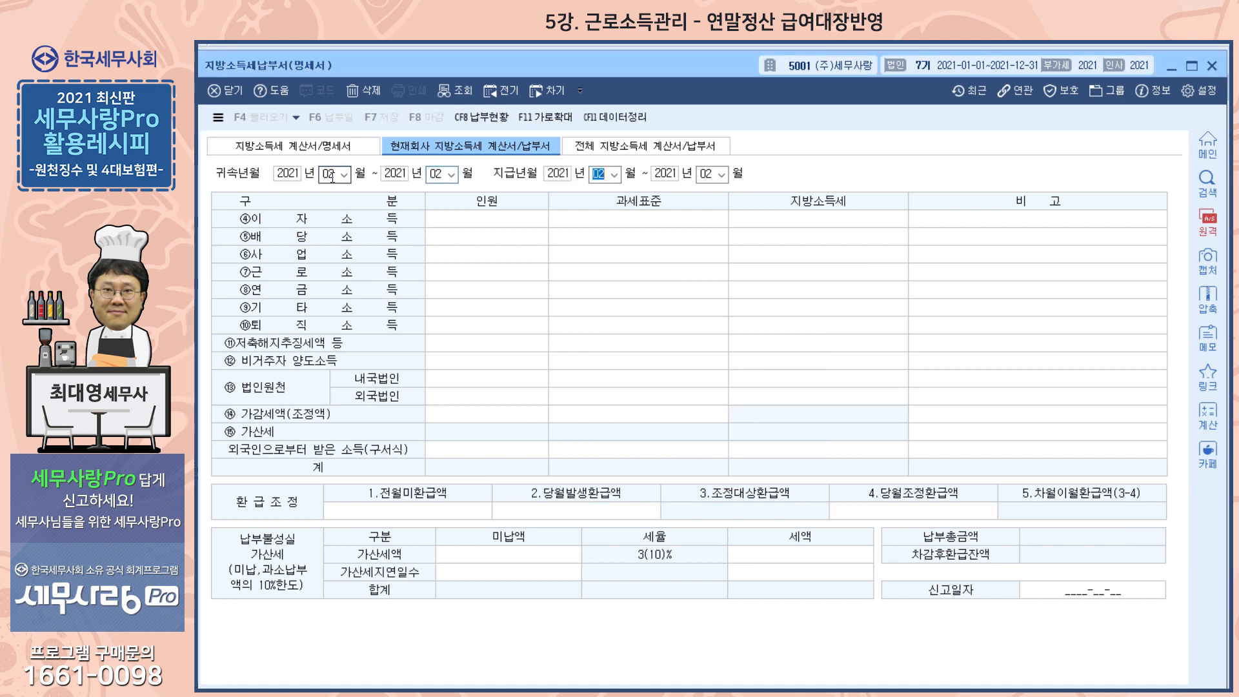
scroll(331, 175, "up", 1)
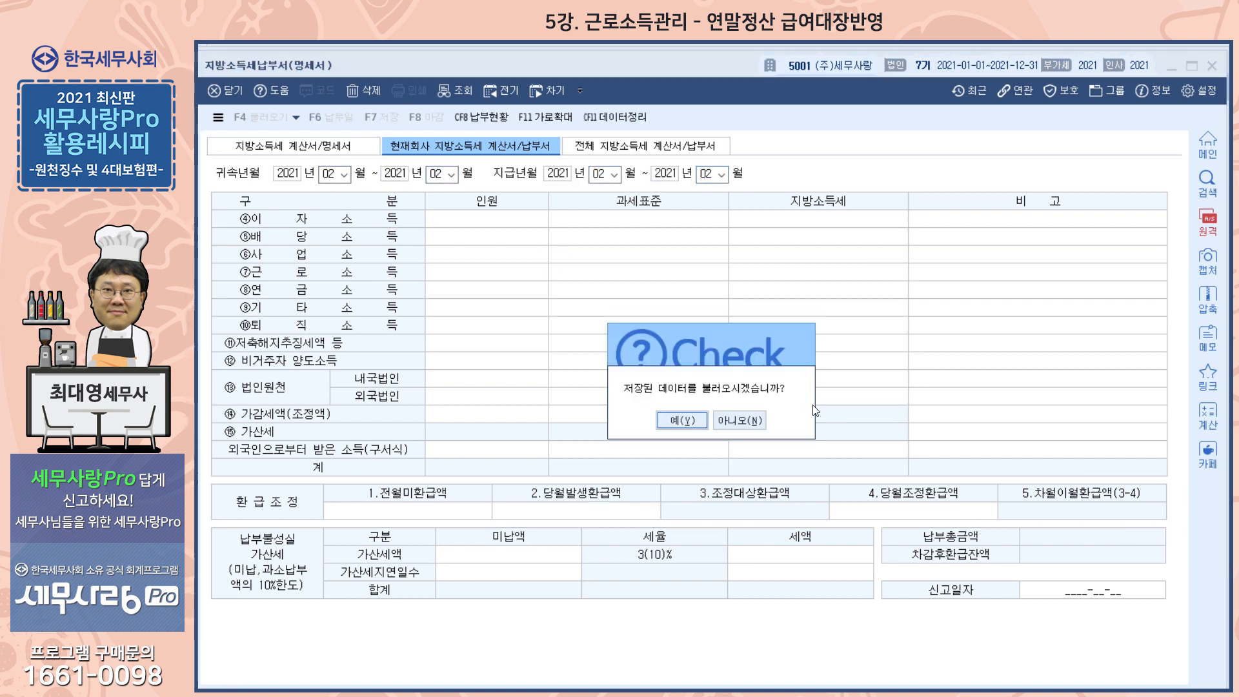
left_click(740, 420)
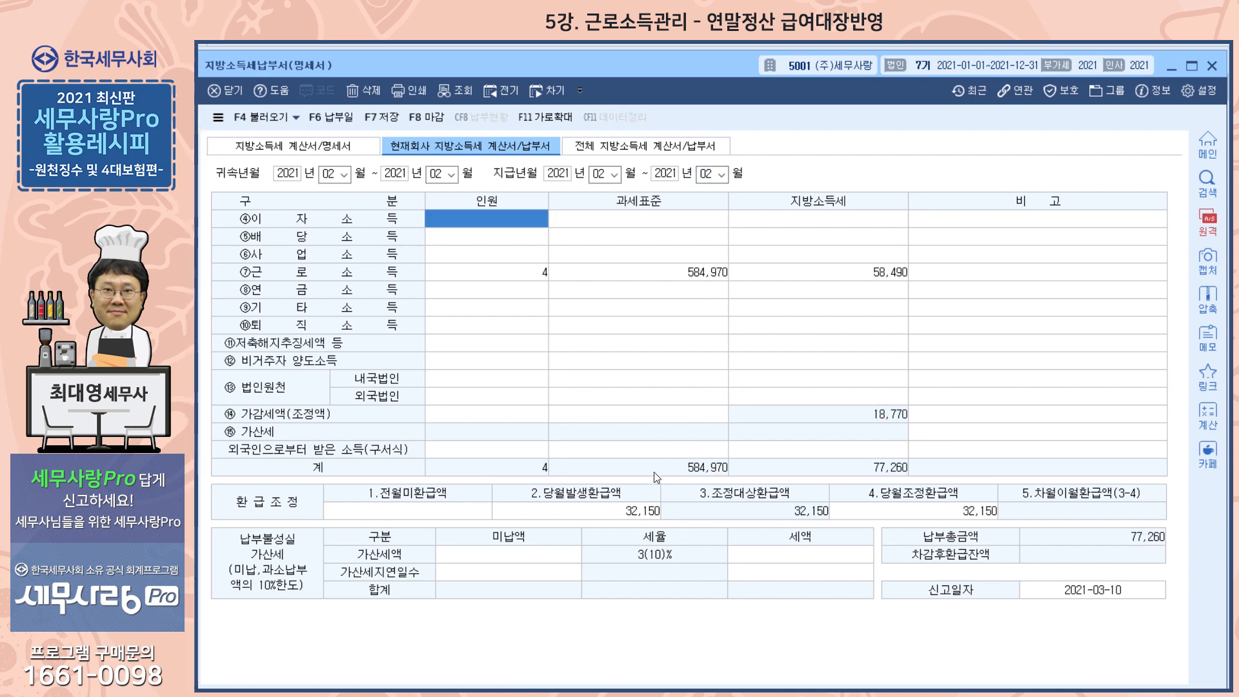
Examine the 가감조정내역 behind the 당월발생환급액 of the February local income tax return and close it
left_click(606, 515)
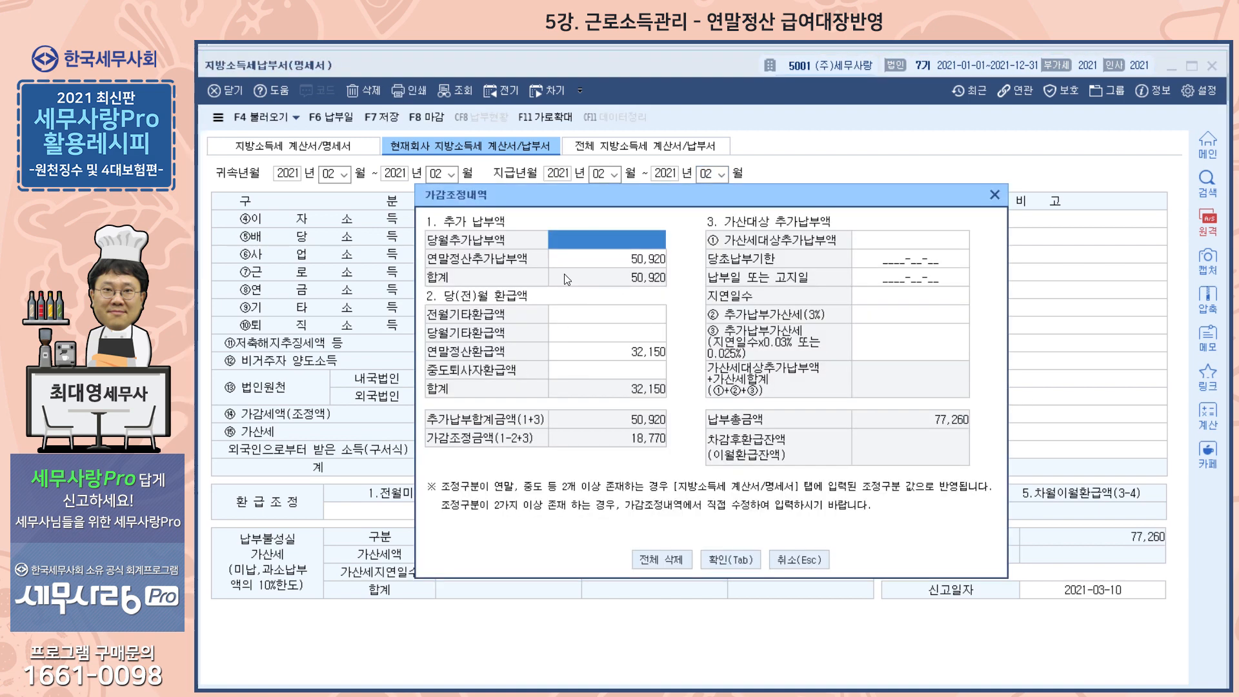
left_click(994, 191)
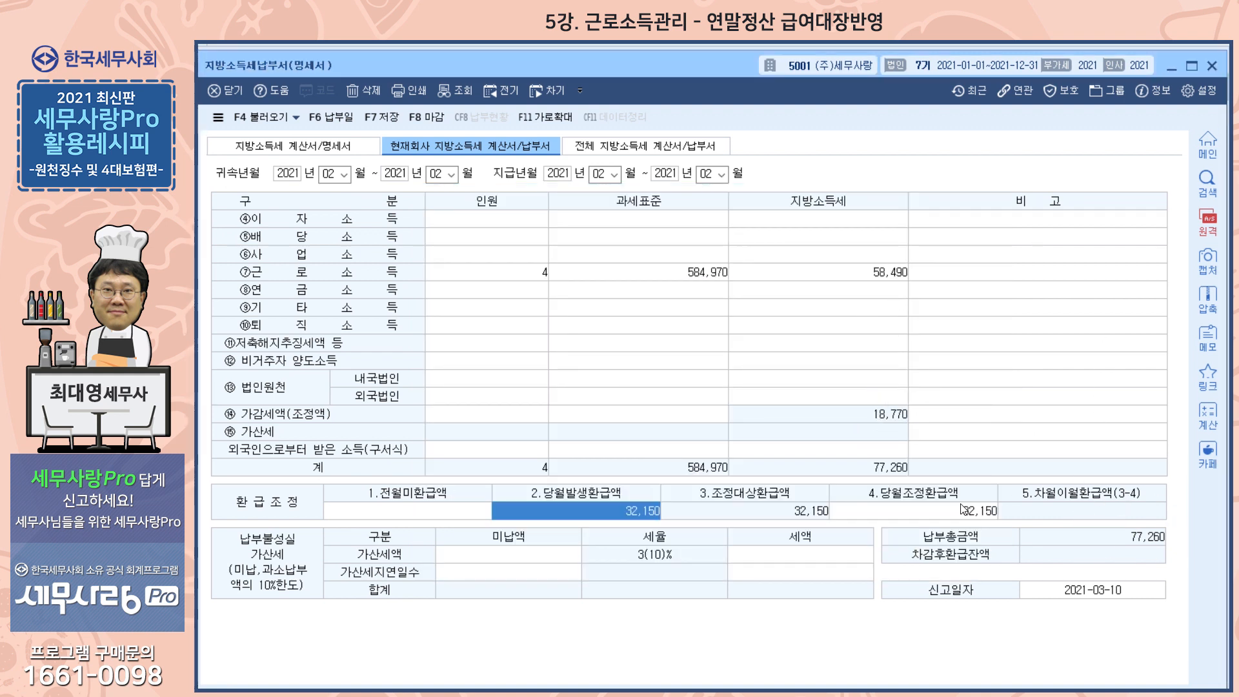
key("Escape")
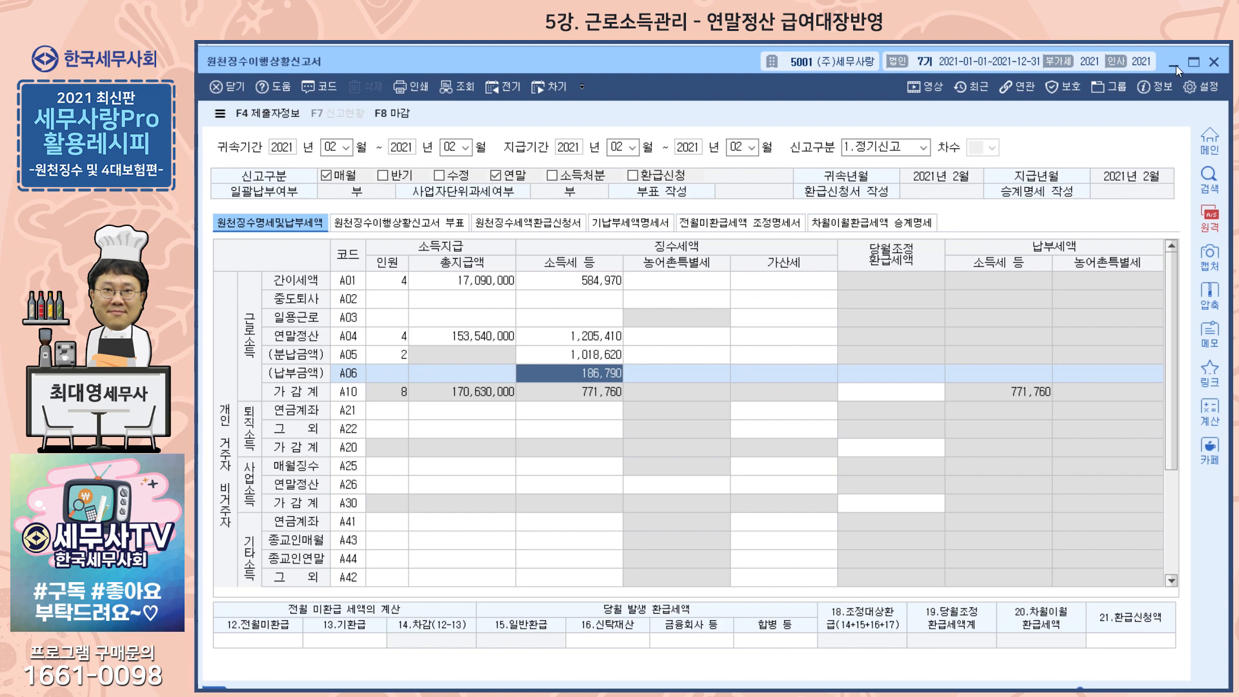
Load the March 2021 payroll in 급여자료입력 and check the employees' deduction items
left_click(1214, 62)
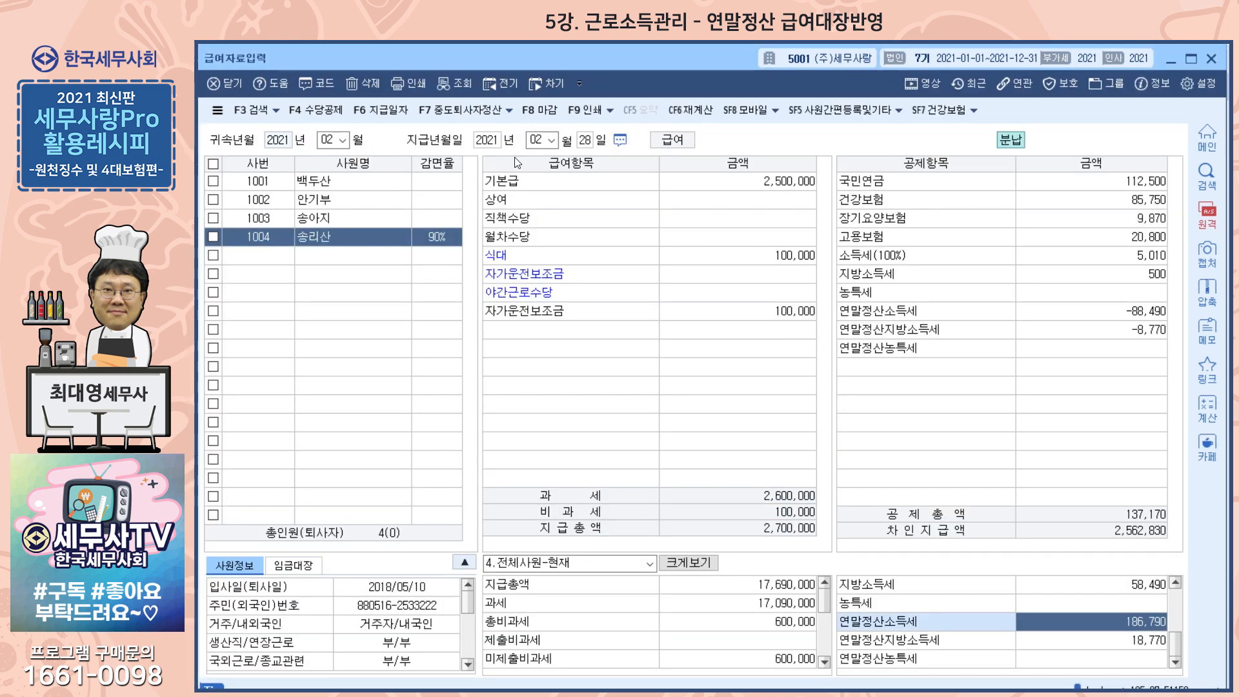
left_click(328, 140)
type("3")
key("Return")
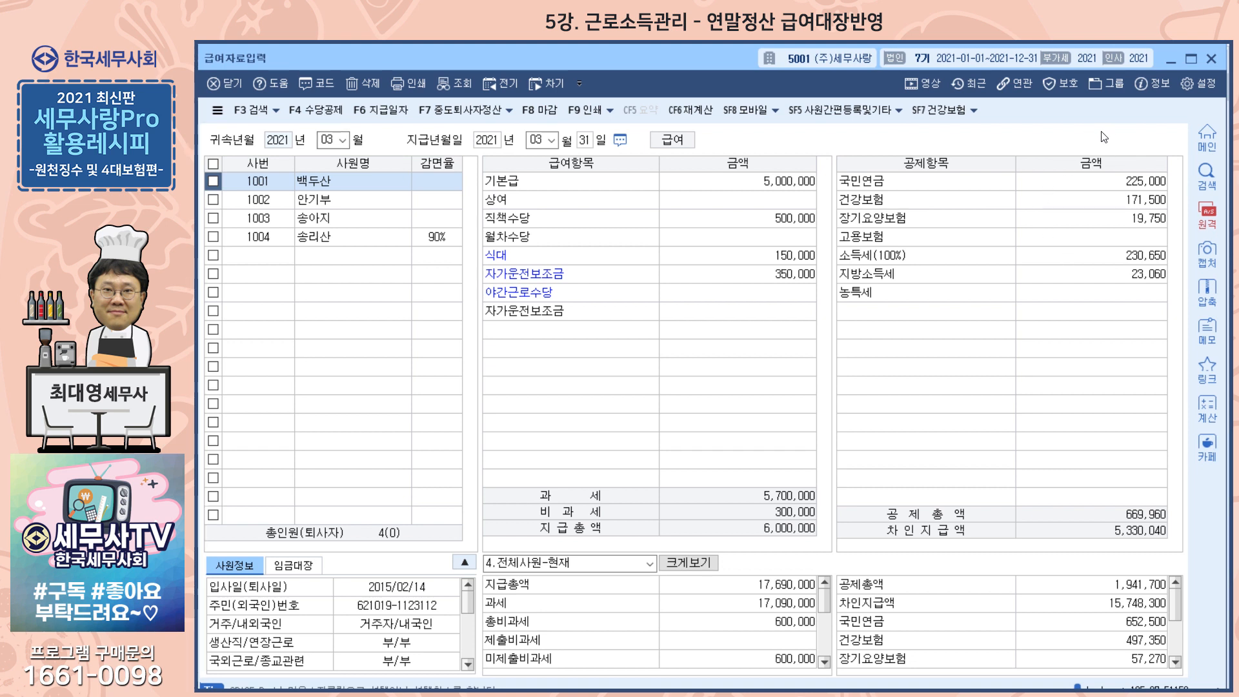
left_click(352, 202)
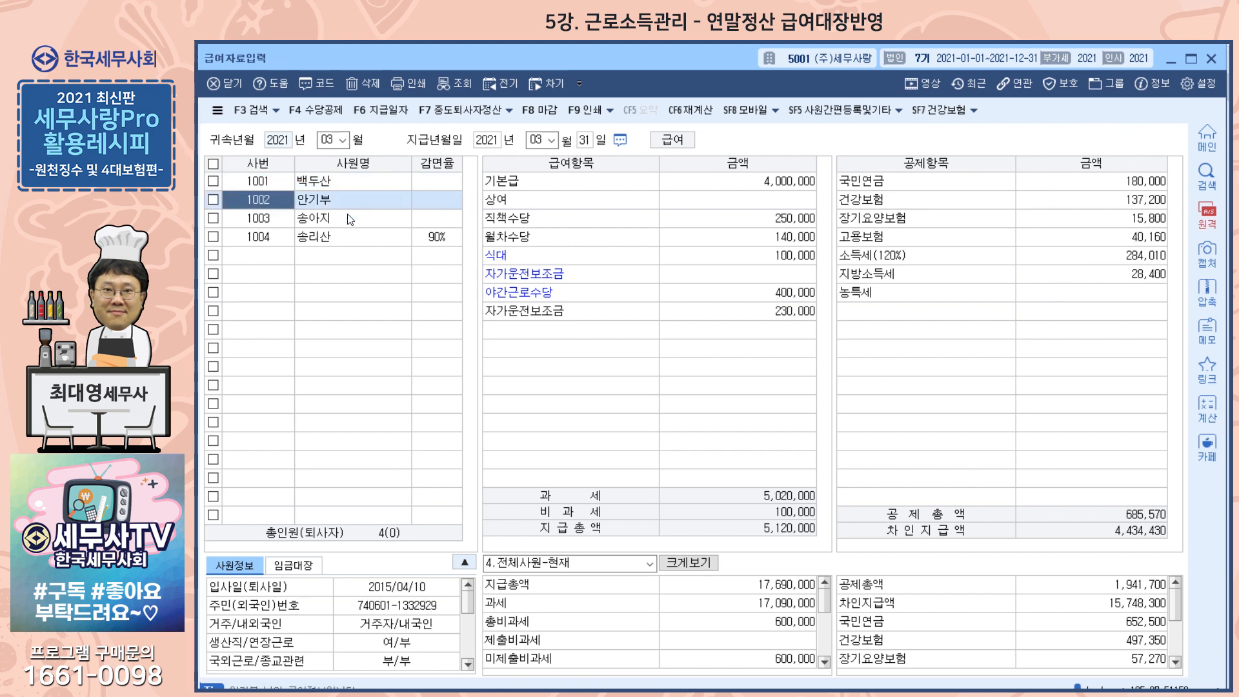
left_click(345, 220)
left_click(337, 240)
left_click(332, 215)
left_click(331, 205)
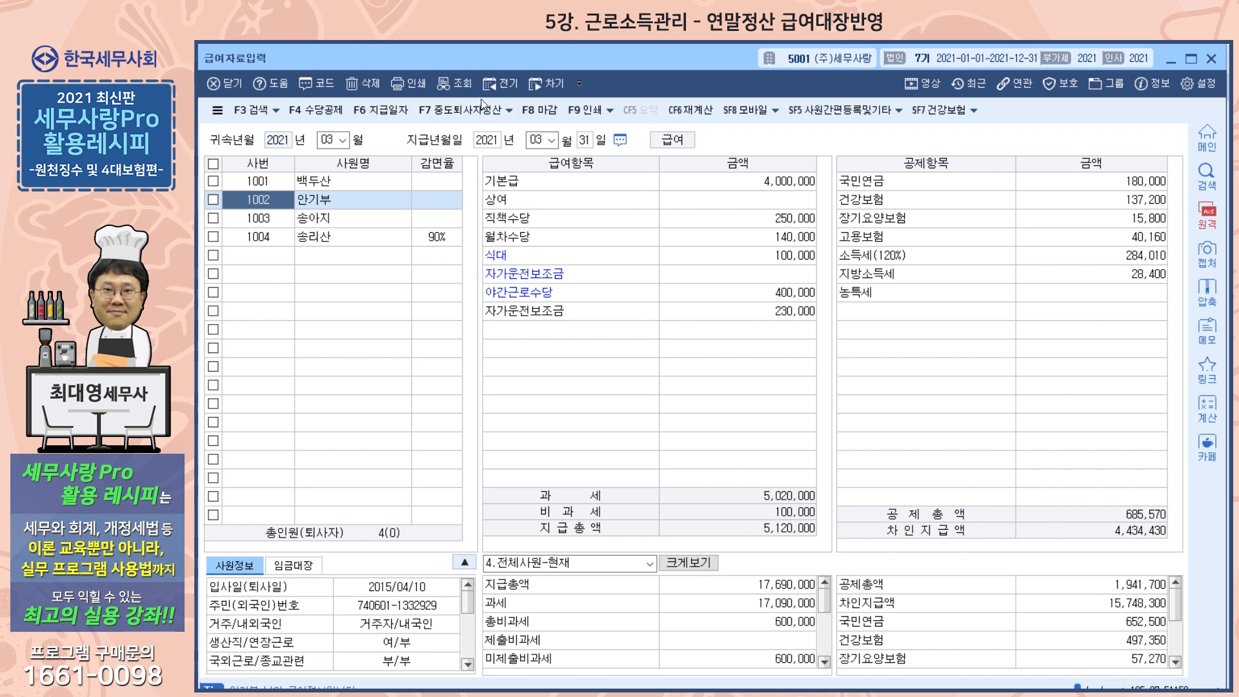
Apply the 연말정산 installments to the March 2021 payroll with 분납적용, accepting the additional application
left_click(509, 111)
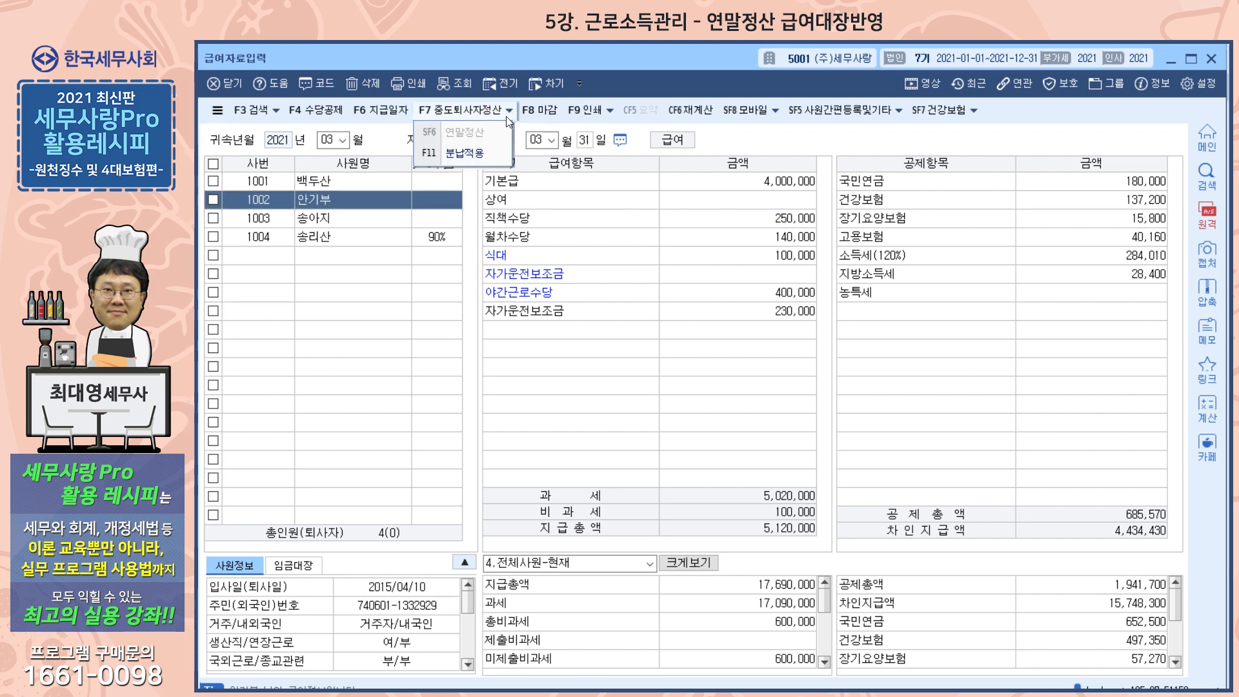
left_click(465, 153)
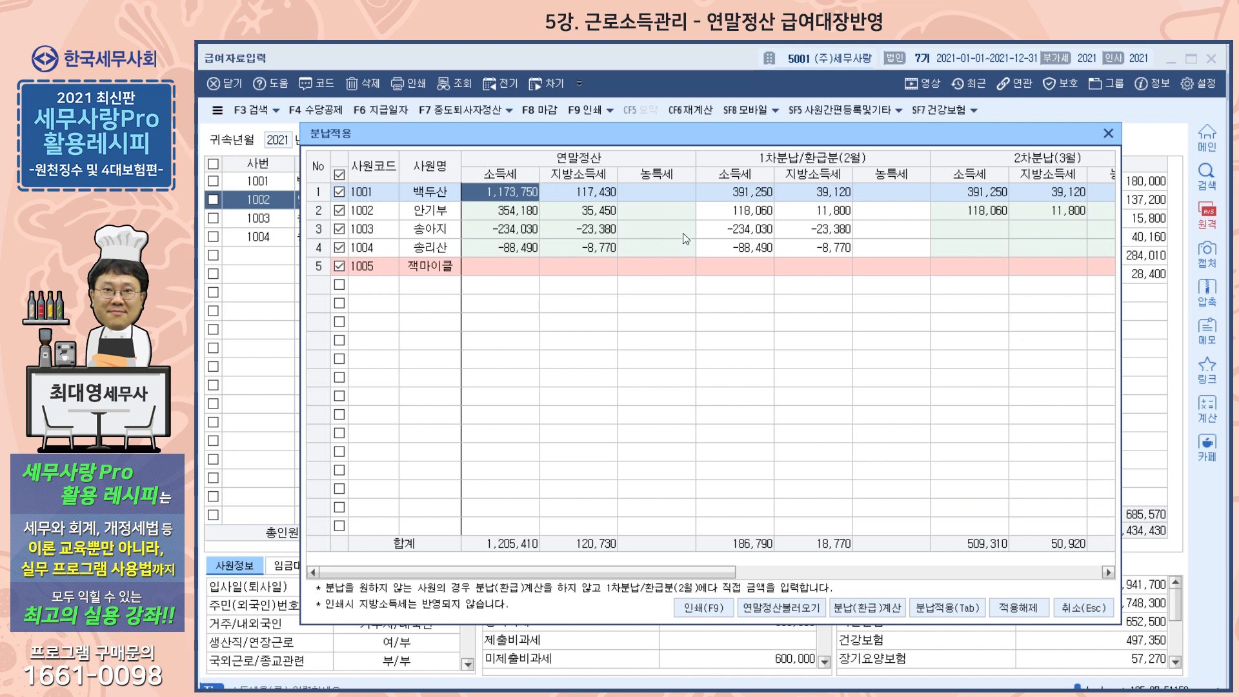
left_click(942, 606)
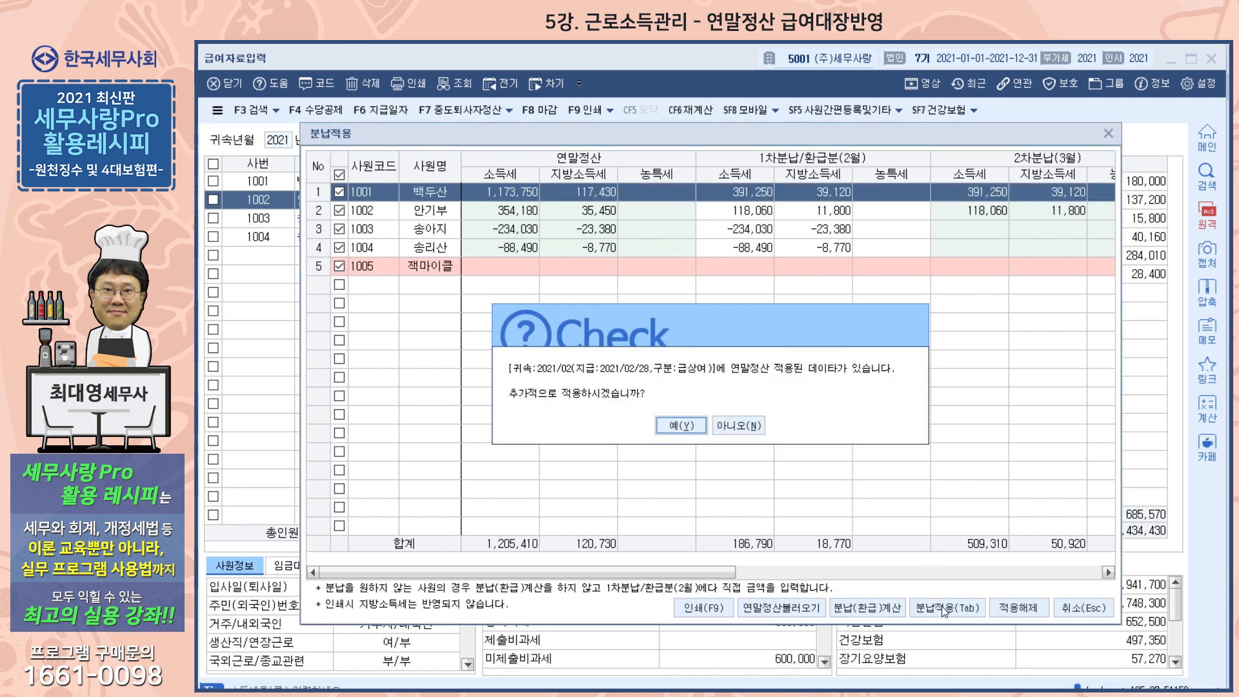
left_click(681, 425)
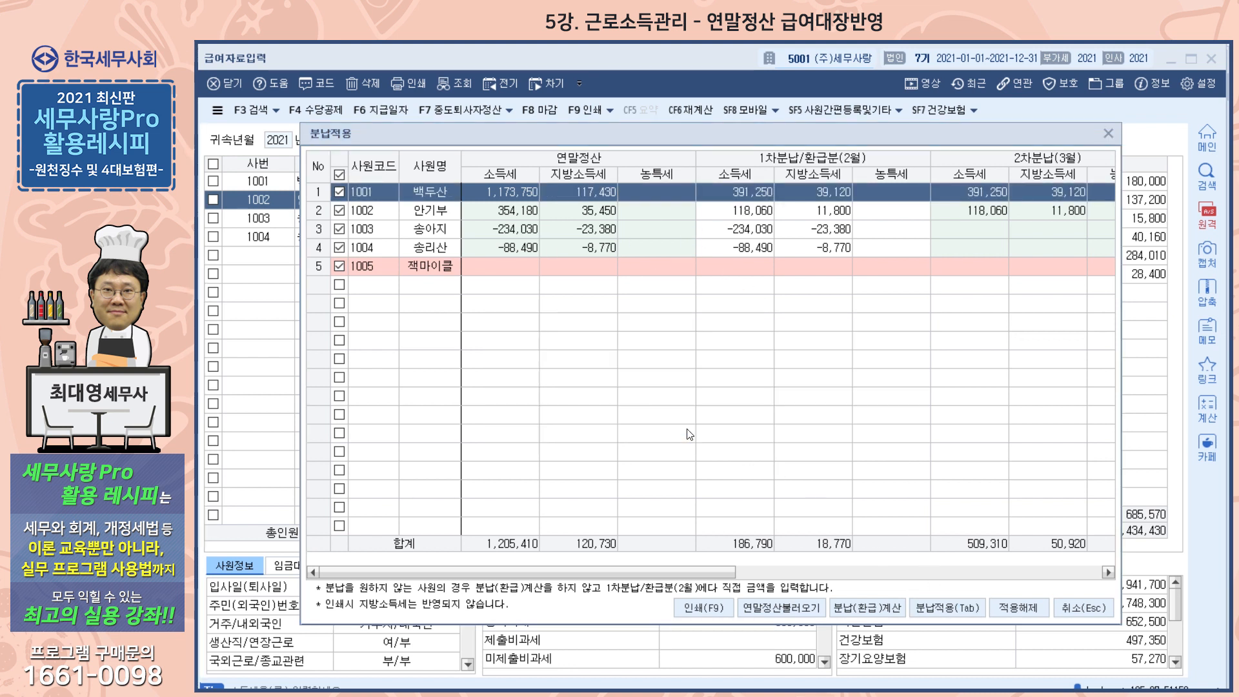
left_click(687, 428)
left_click(710, 414)
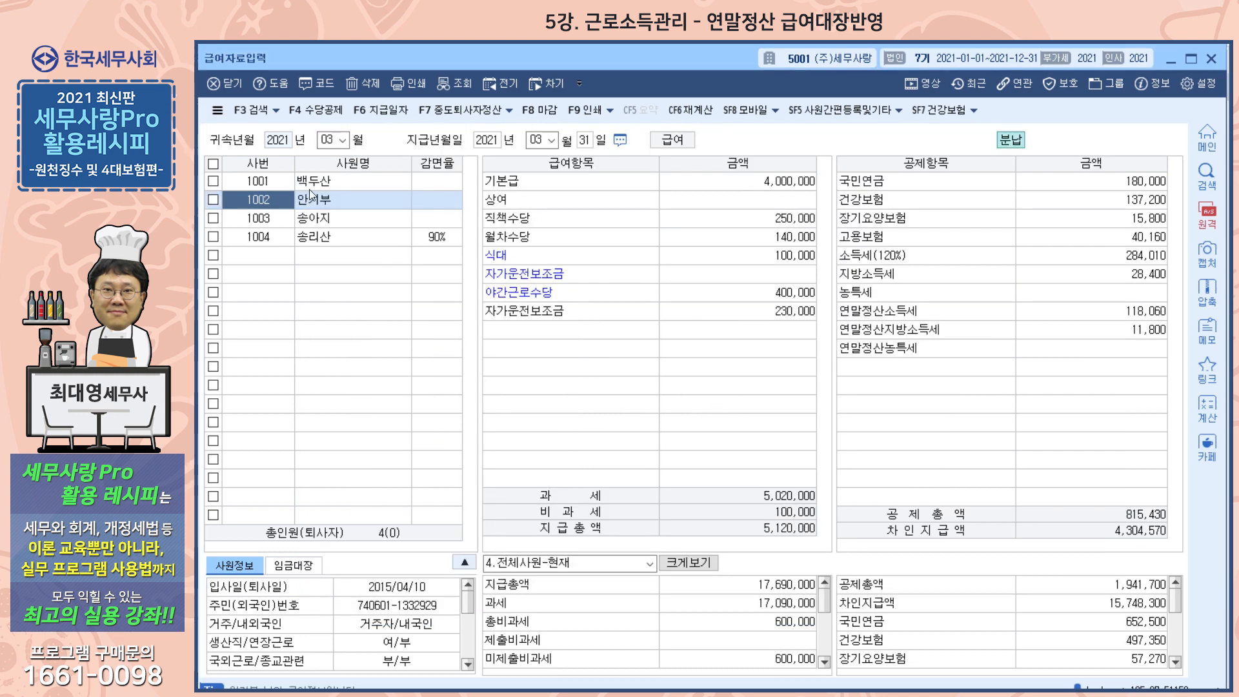
Compare the employees' 연말정산소득세 and 연말정산지방소득세 amounts in the March 2021 payroll
left_click(316, 217)
left_click(312, 240)
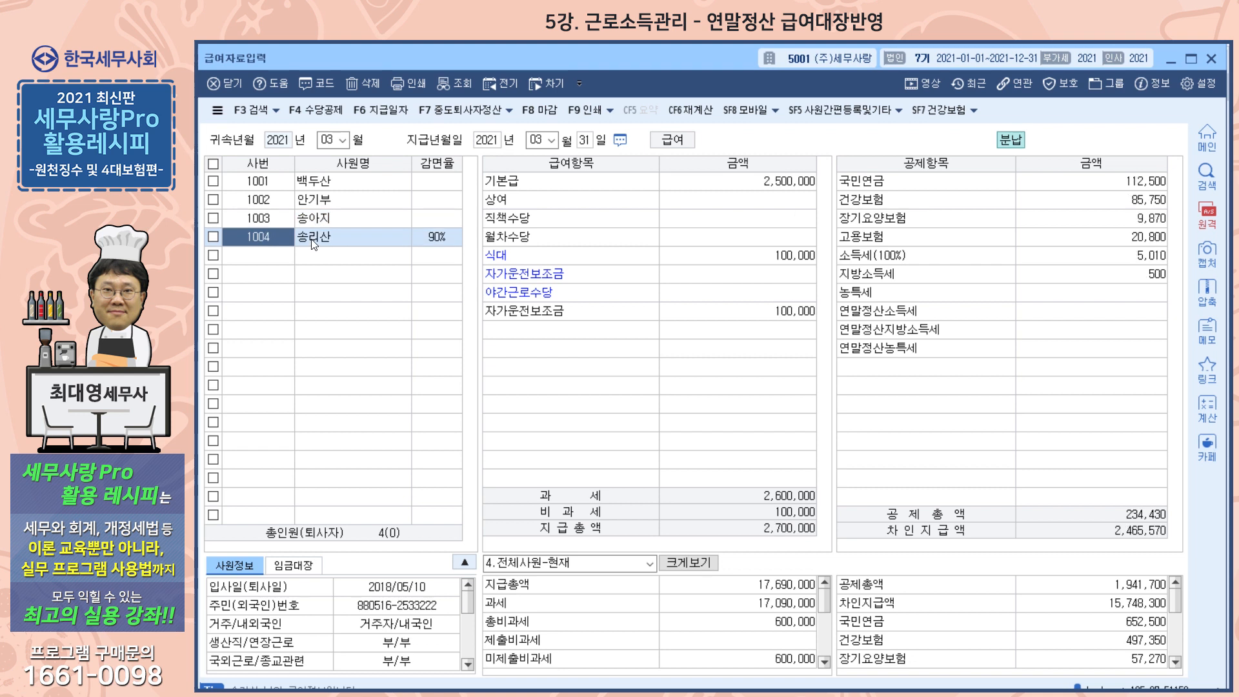
left_click(315, 183)
left_click(317, 201)
left_click(320, 188)
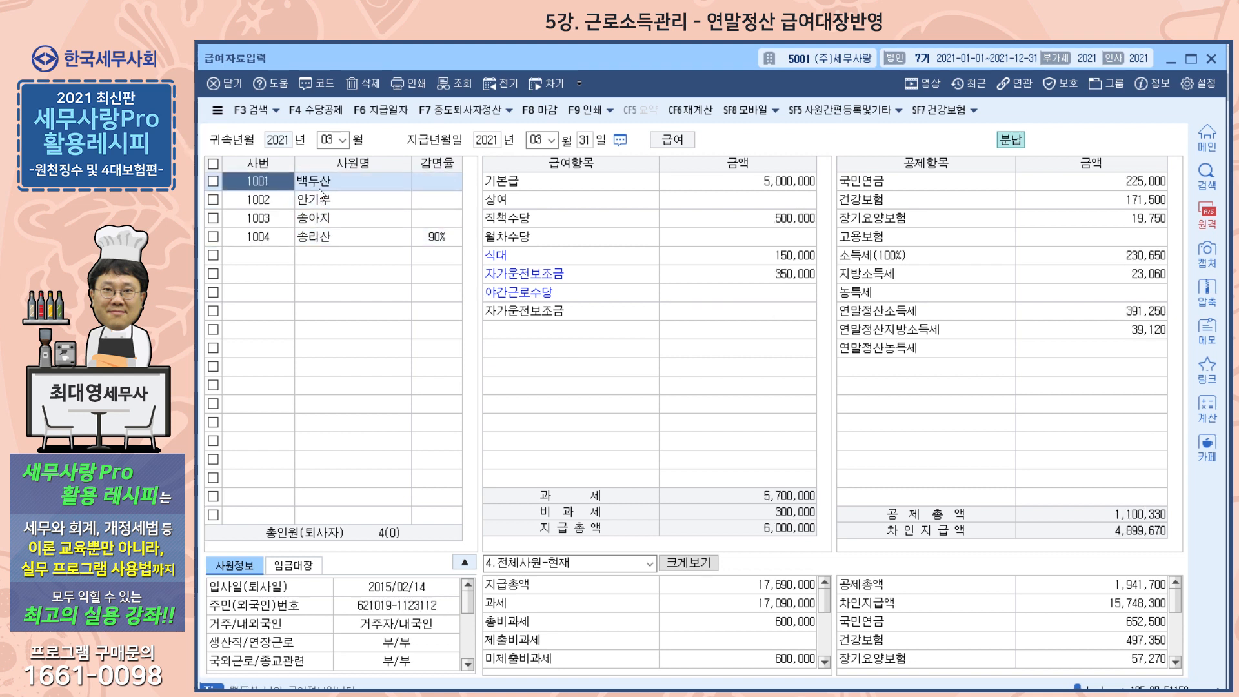
left_click(318, 200)
left_click(326, 188)
left_click(326, 201)
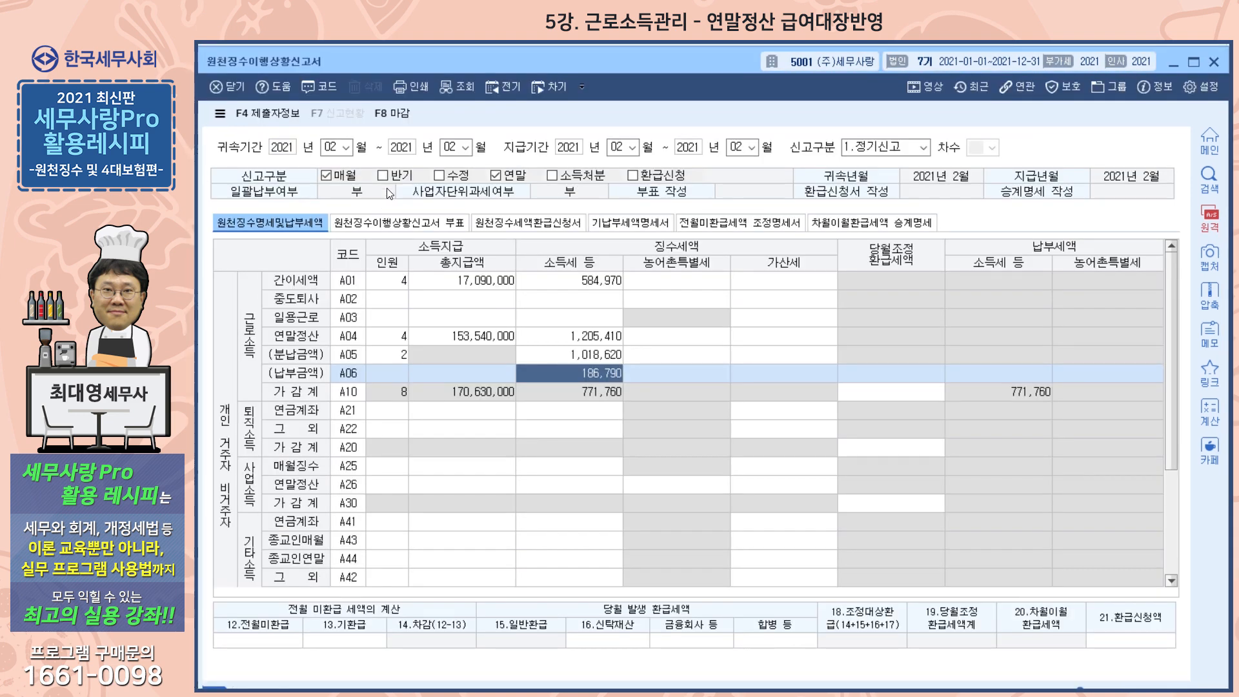
Load the 원천징수이행상황신고서 as 정기신고 with 귀속기간 and 지급기간 of March 2021, without saving the February data
left_click(341, 147)
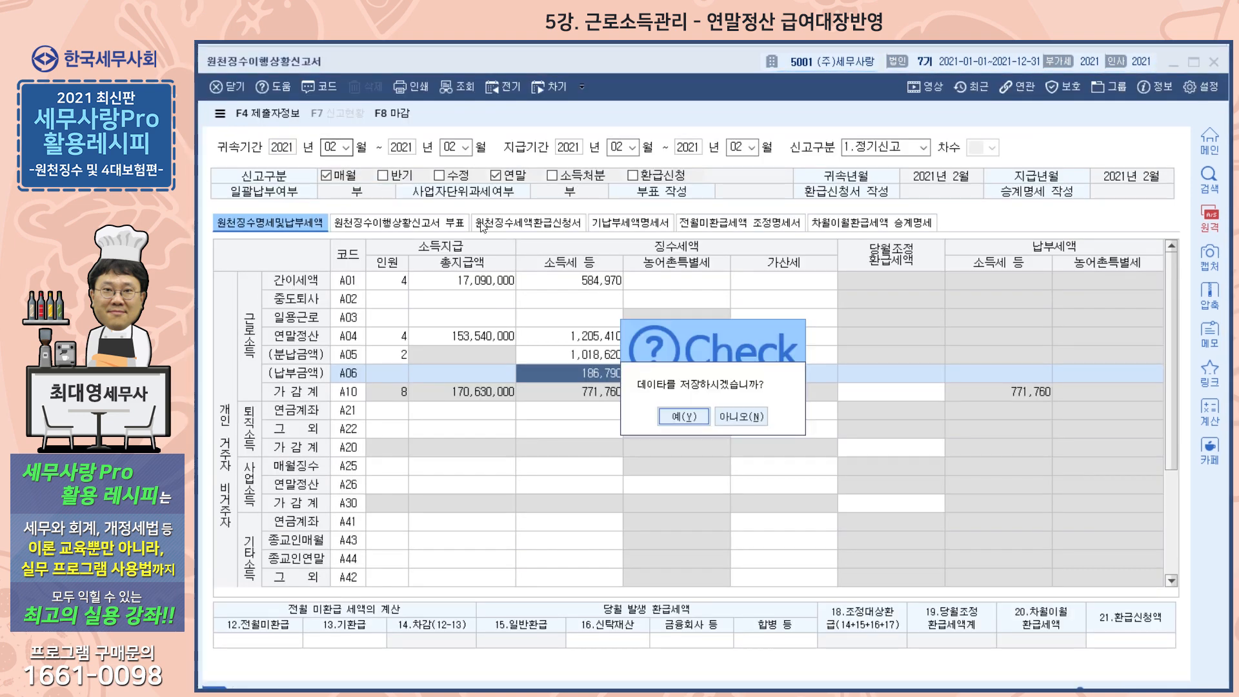
left_click(745, 412)
key("Return")
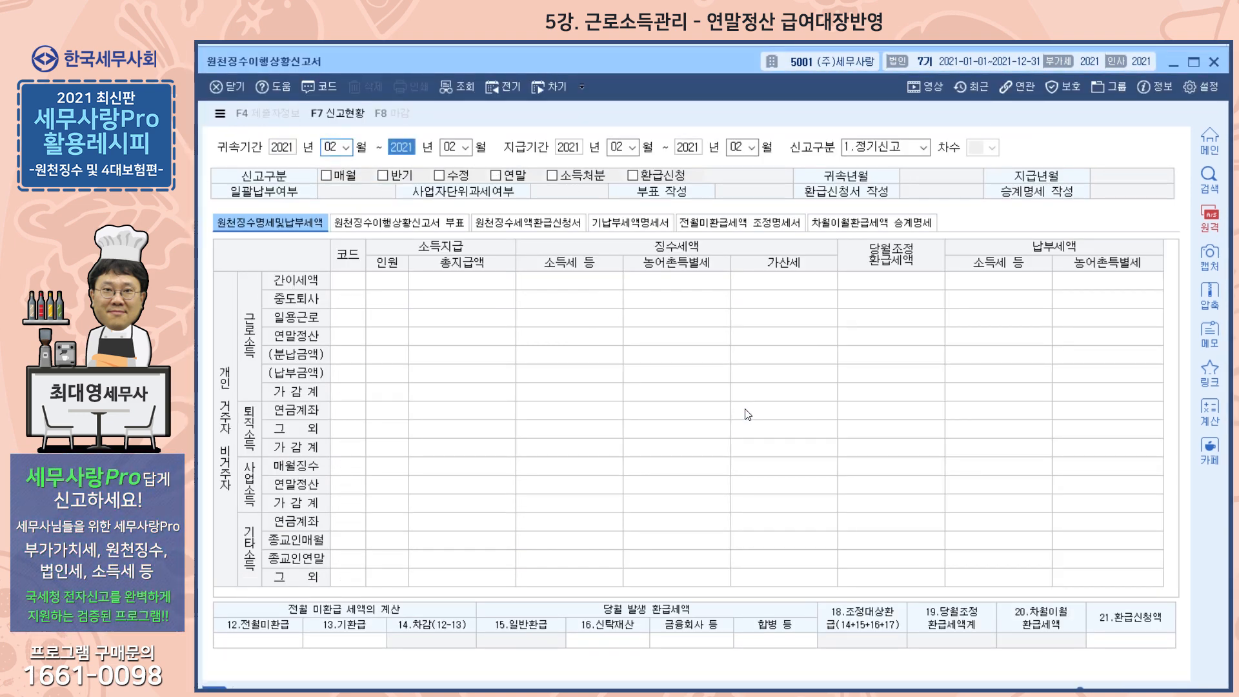
key("shift+Tab")
type("03")
key("Return")
key("Return")
key("Return")
key("Return")
key("Return")
key("Return")
type("03")
key("Return")
key("Right")
key("Return")
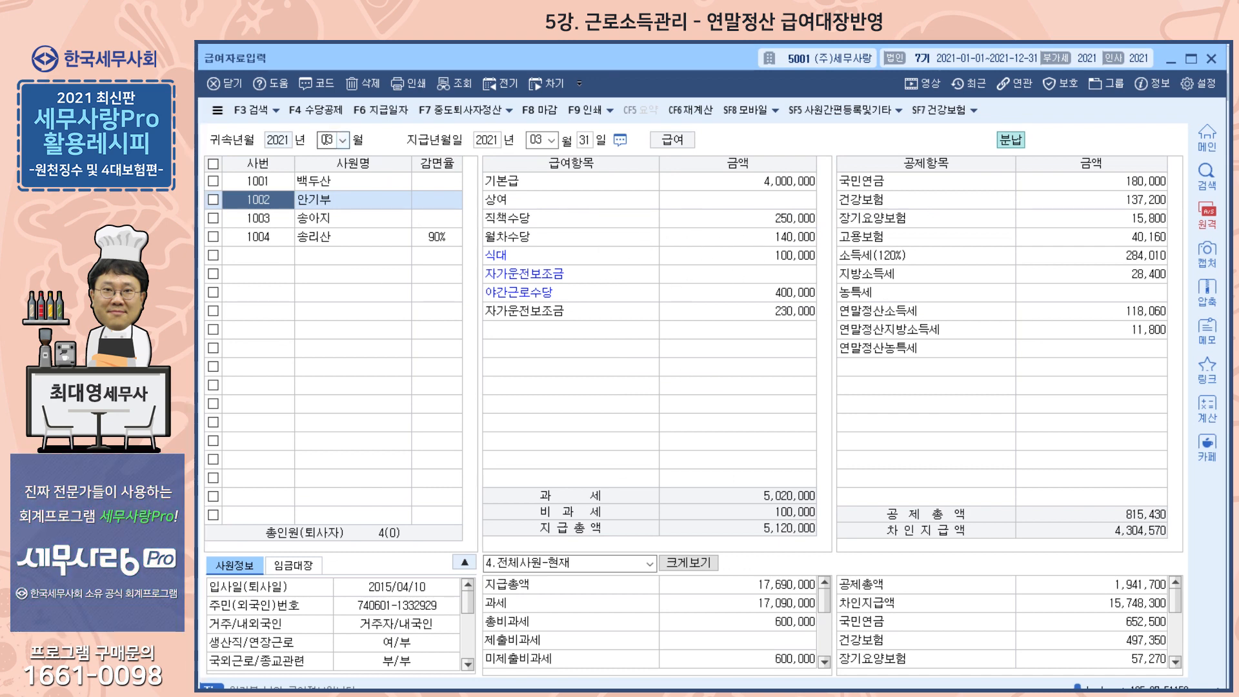
Load the April 2021 payroll in 급여자료입력
left_click(328, 140)
type("4")
key("Return")
key("Return")
key("Return")
key("Return")
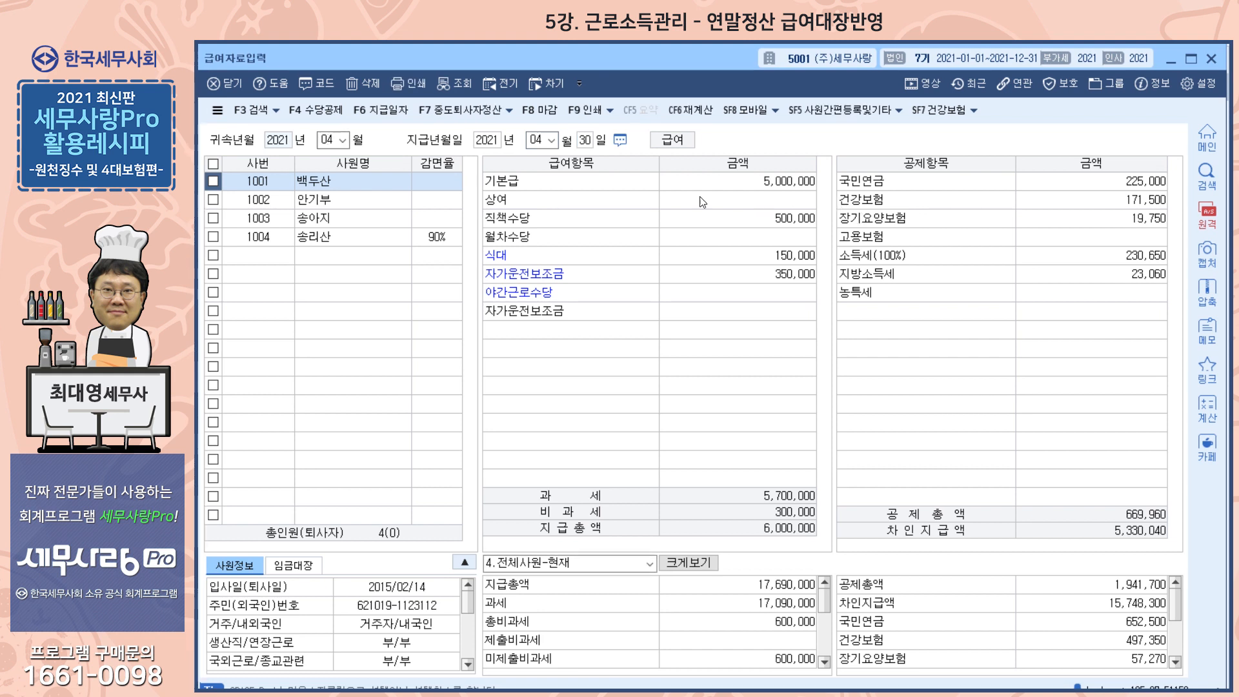
Apply the 연말정산 installments to the April 2021 payroll for all employees with 분납적용
left_click(510, 111)
left_click(476, 154)
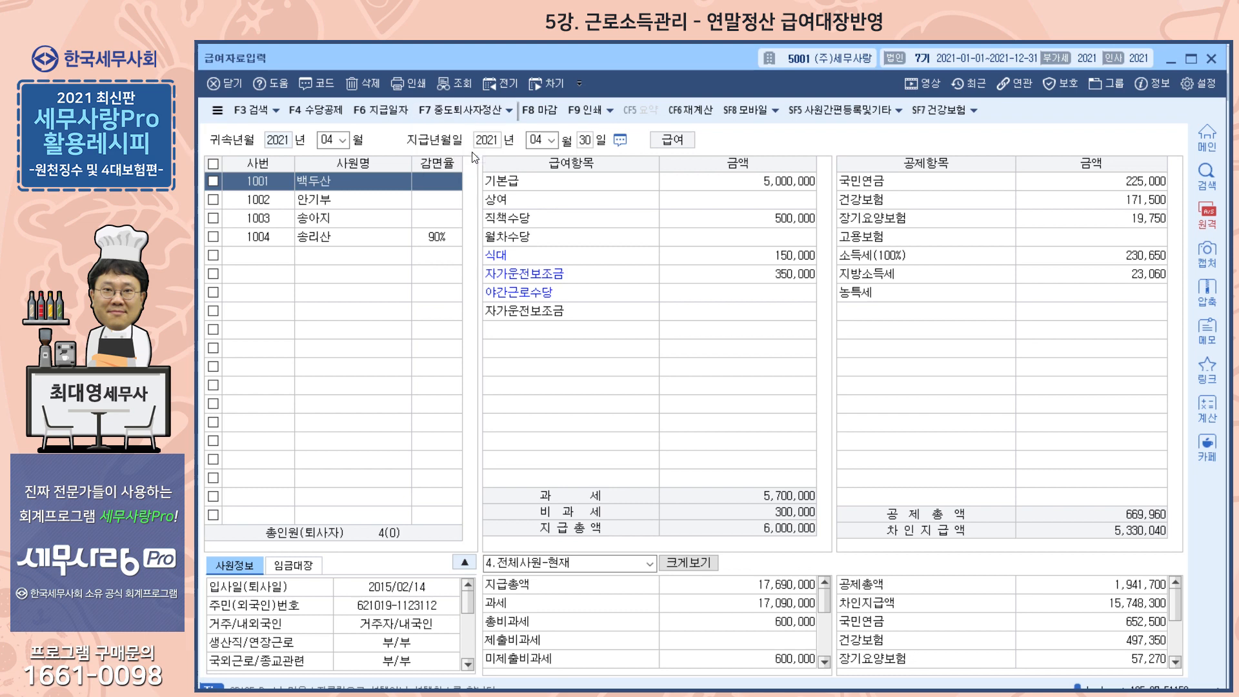
left_click(340, 174)
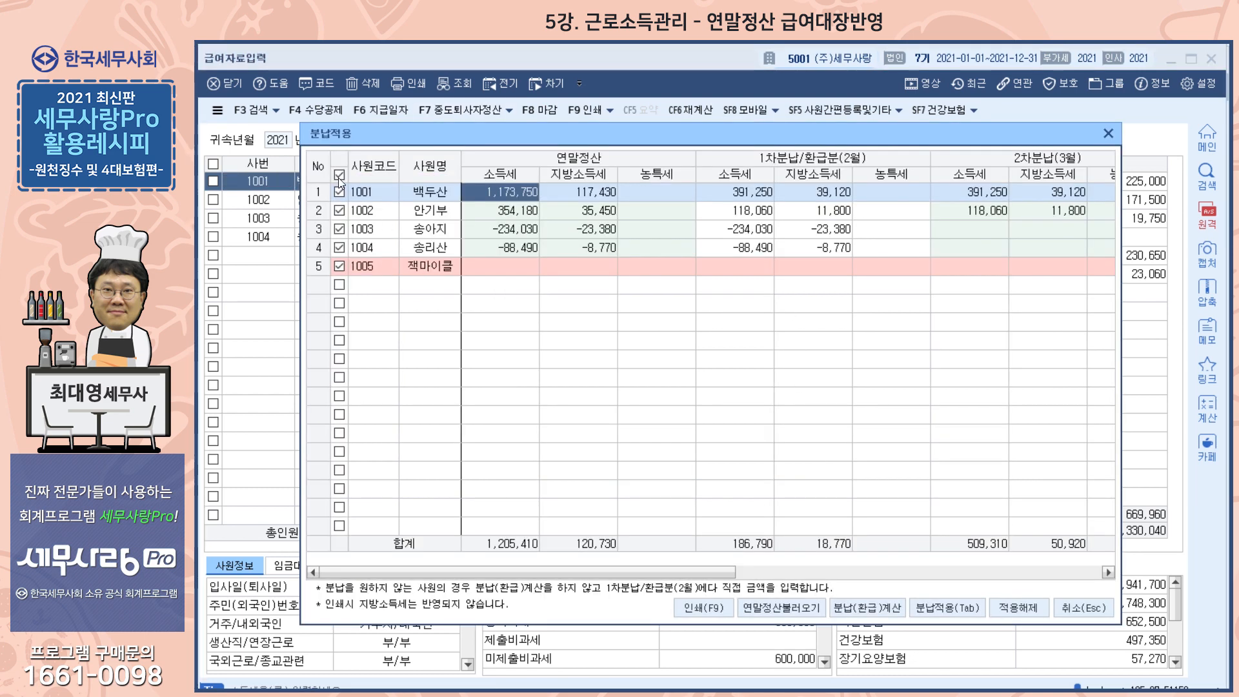
left_click(946, 607)
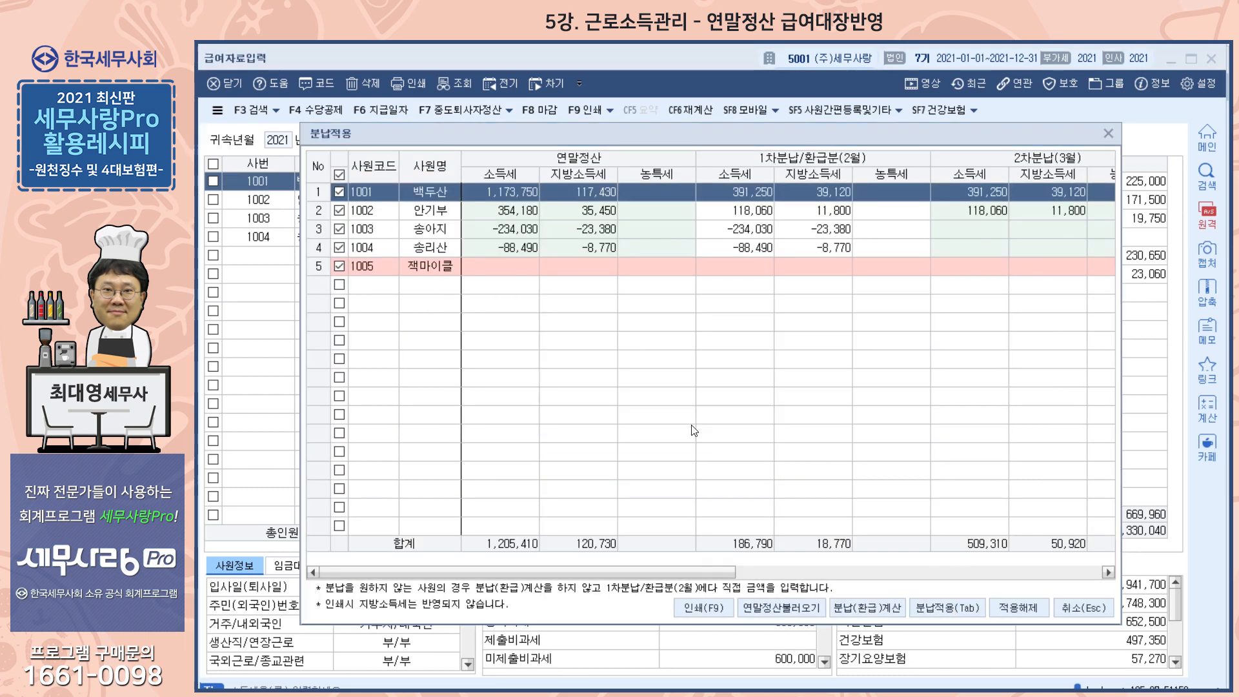
left_click(698, 426)
key("Return")
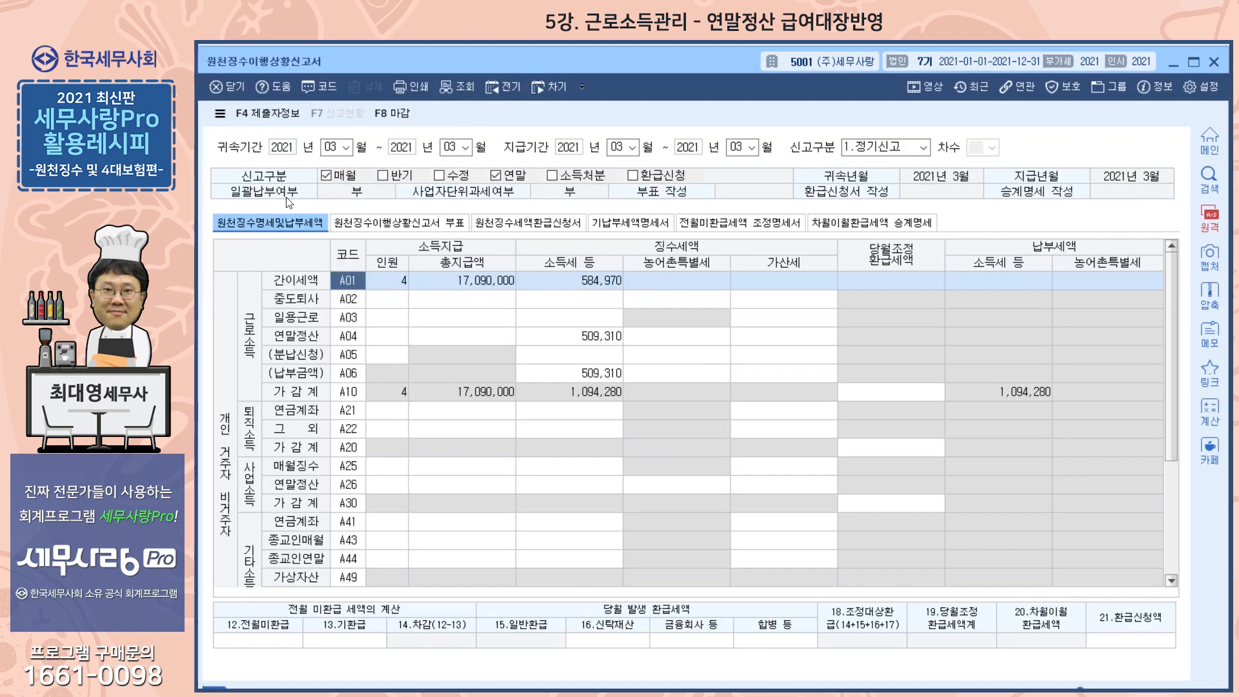
Load the 원천징수이행상황신고서 as 정기신고 with 귀속기간 and 지급기간 of April 2021, discarding the previously saved data
left_click(330, 148)
key("Return")
key("Right")
key("Return")
type("04")
key("Return")
key("Return")
key("Return")
type("04")
key("Return")
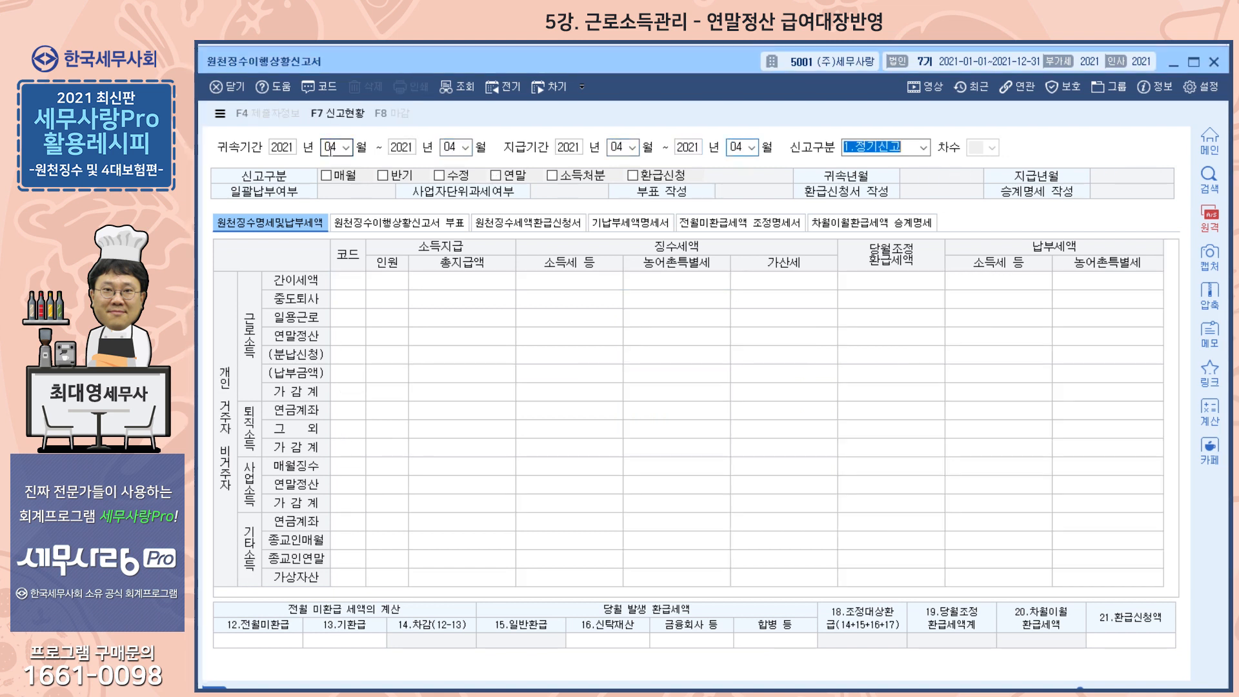
key("Return")
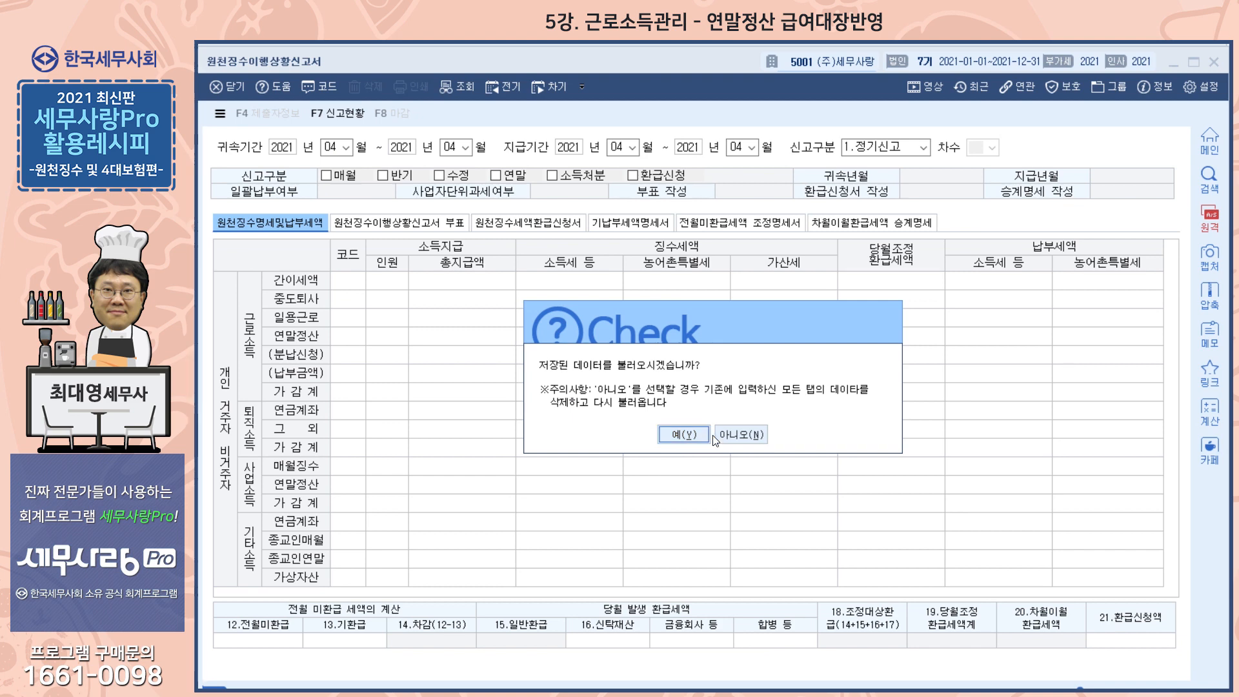
left_click(740, 433)
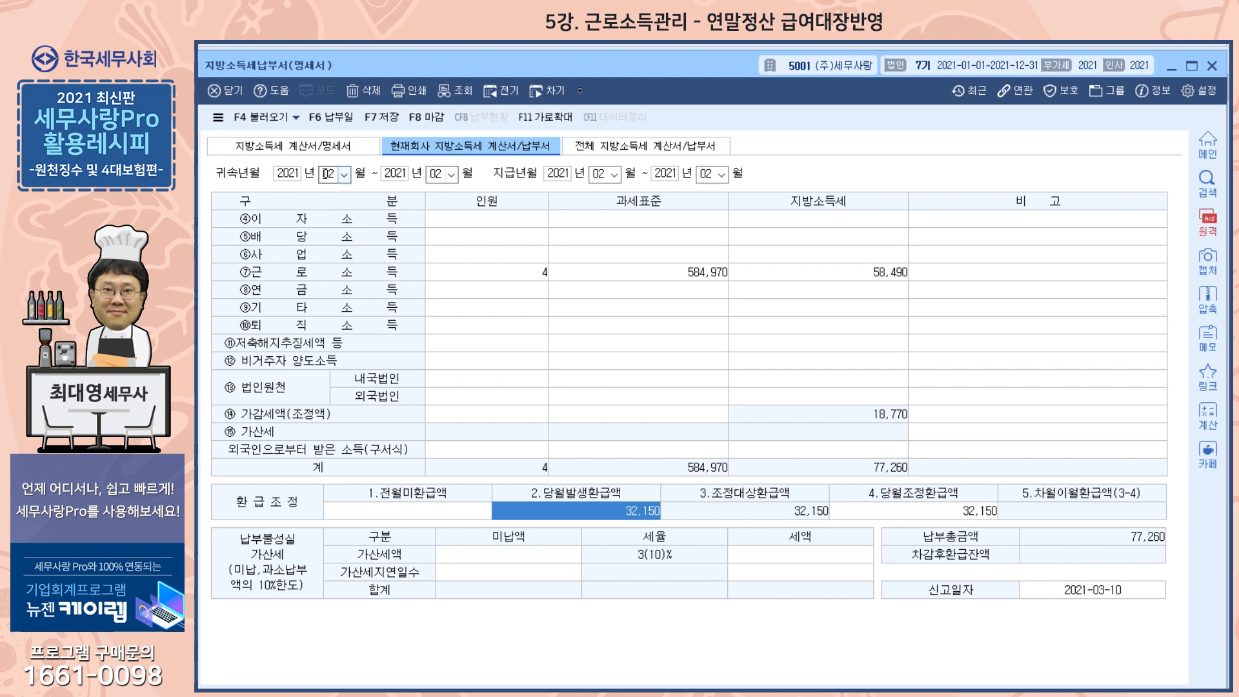
Load the 현재회사 지방소득세 계산서/납부서 with 귀속년월 and 지급년월 of March 2021
left_click(326, 173)
key("Right")
key("Return")
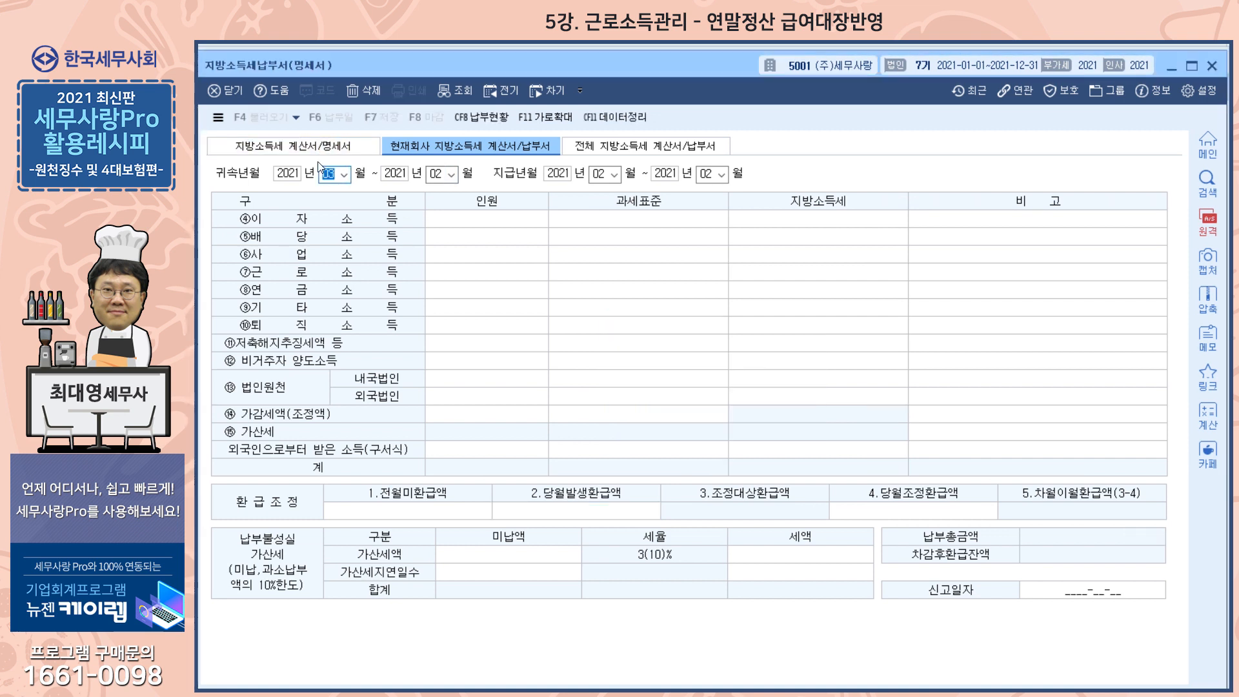
key("Return")
key("Return")
key("Return")
key("Return")
key("Return")
key("Return")
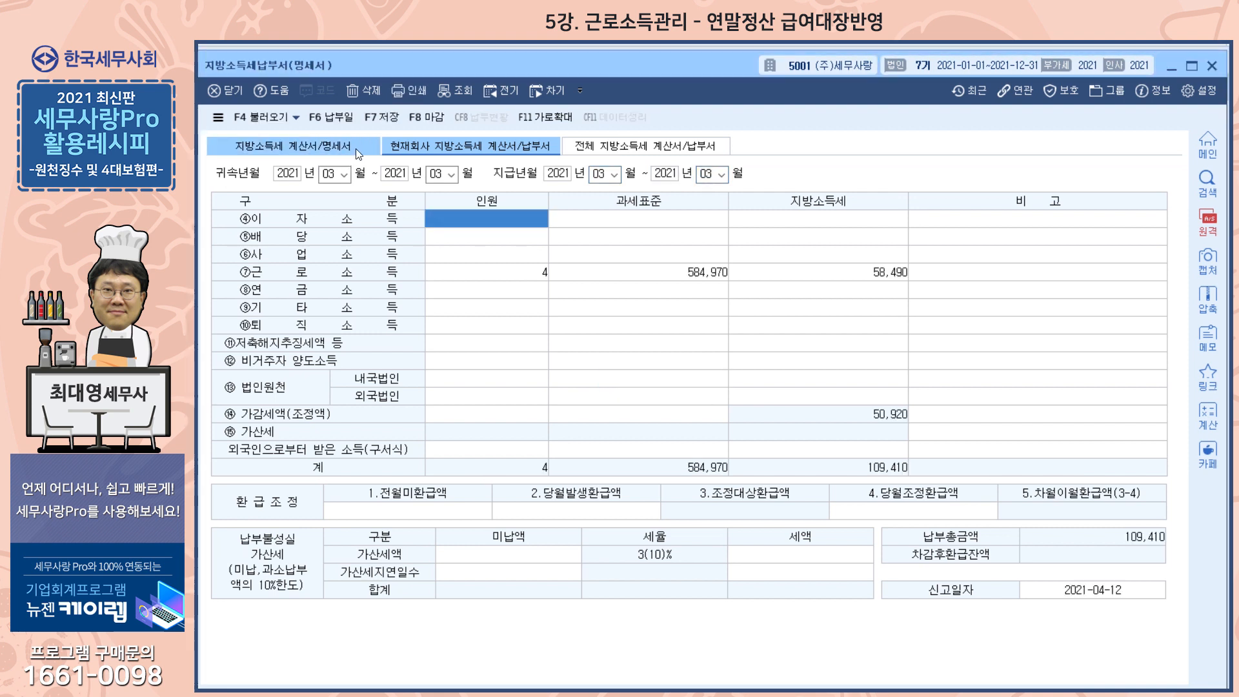
Reload the March 2021 납부서 from the 지방소득세 계산서/명세서 data and check its 가감조정내역
left_click(278, 121)
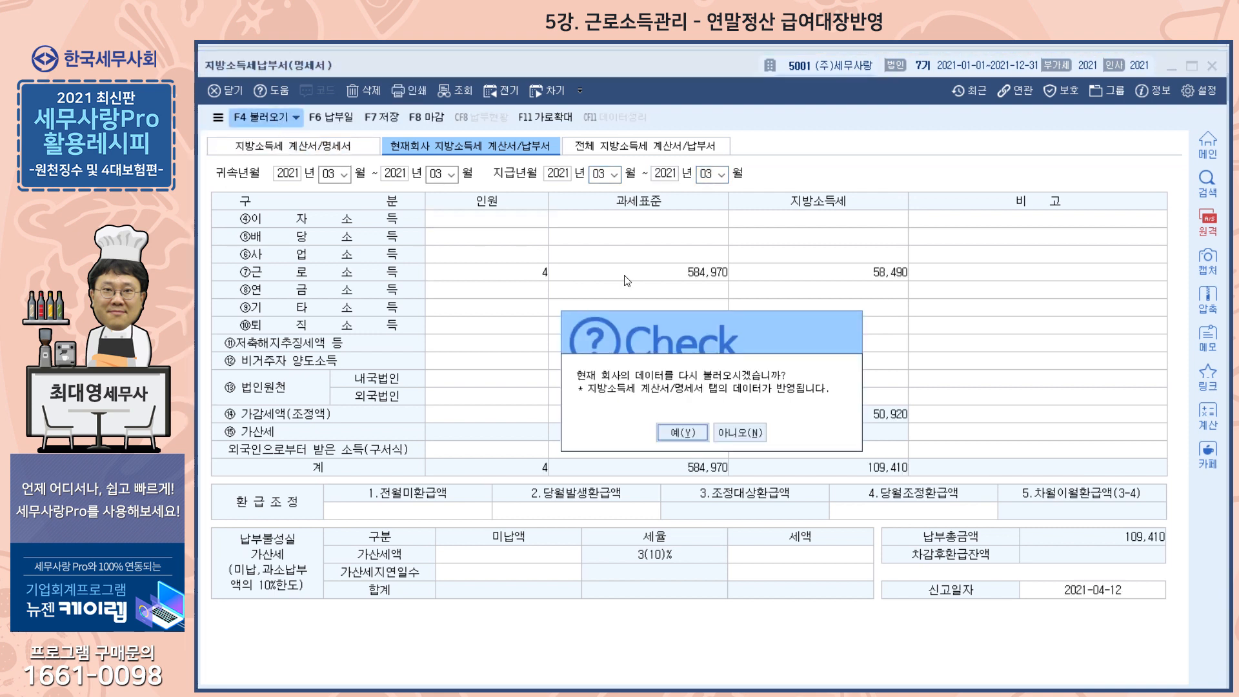
left_click(682, 432)
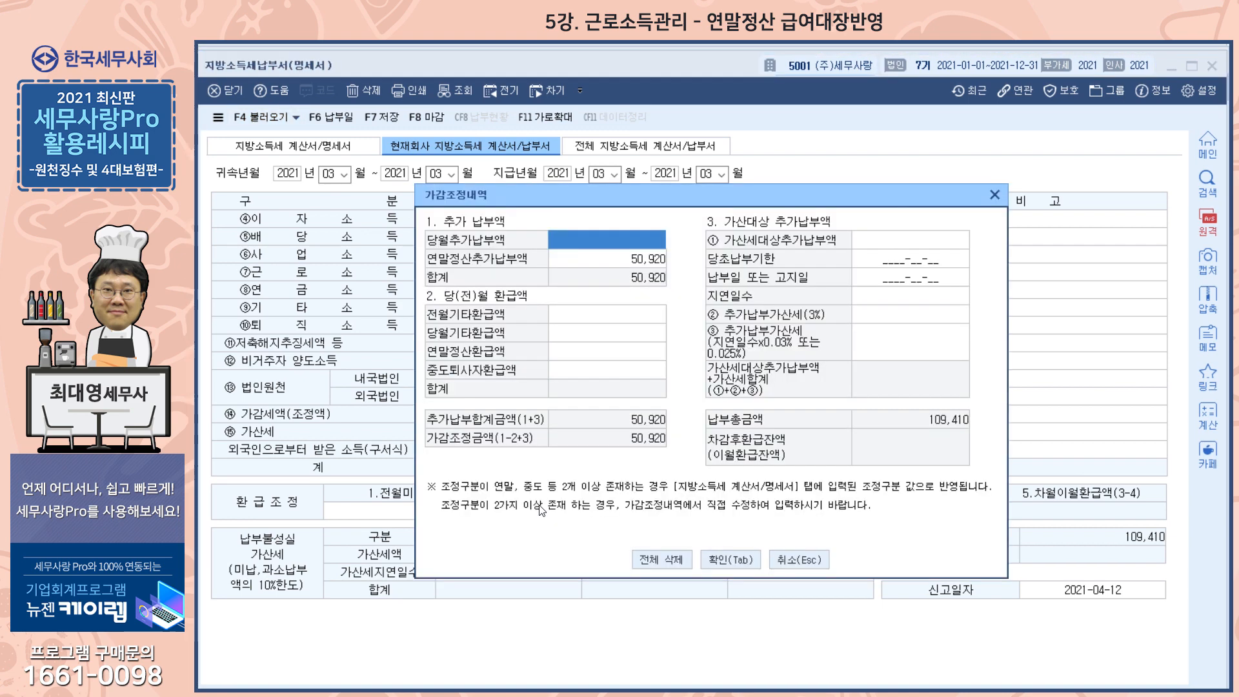
left_click(999, 197)
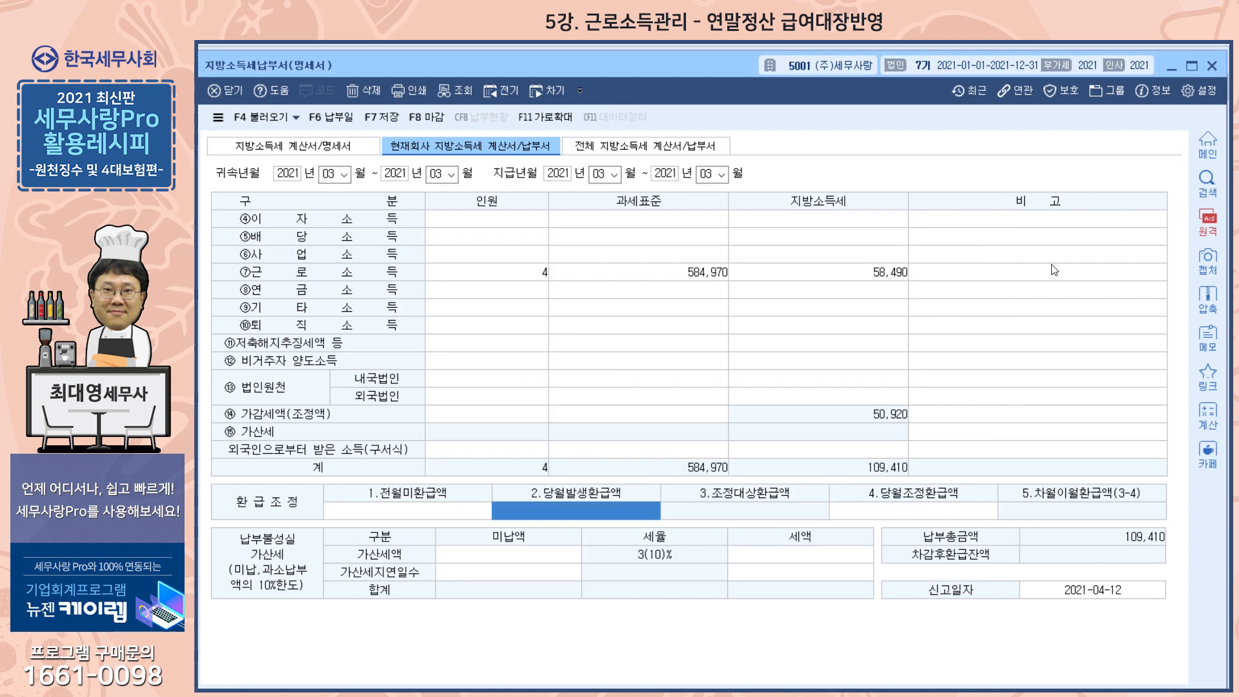
Load the 원천징수이행상황신고서 with 귀속기간 and 지급기간 of February 2021, discarding saved data and declining the A04 installment application
key("Escape")
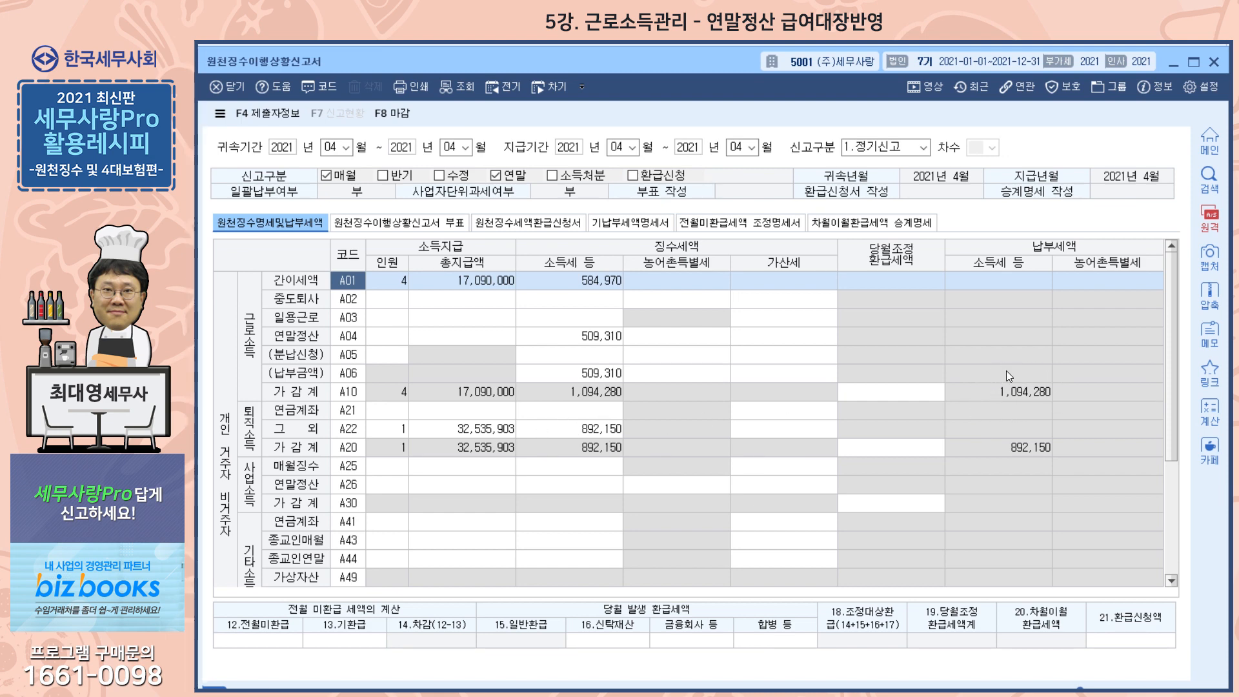
key("Escape")
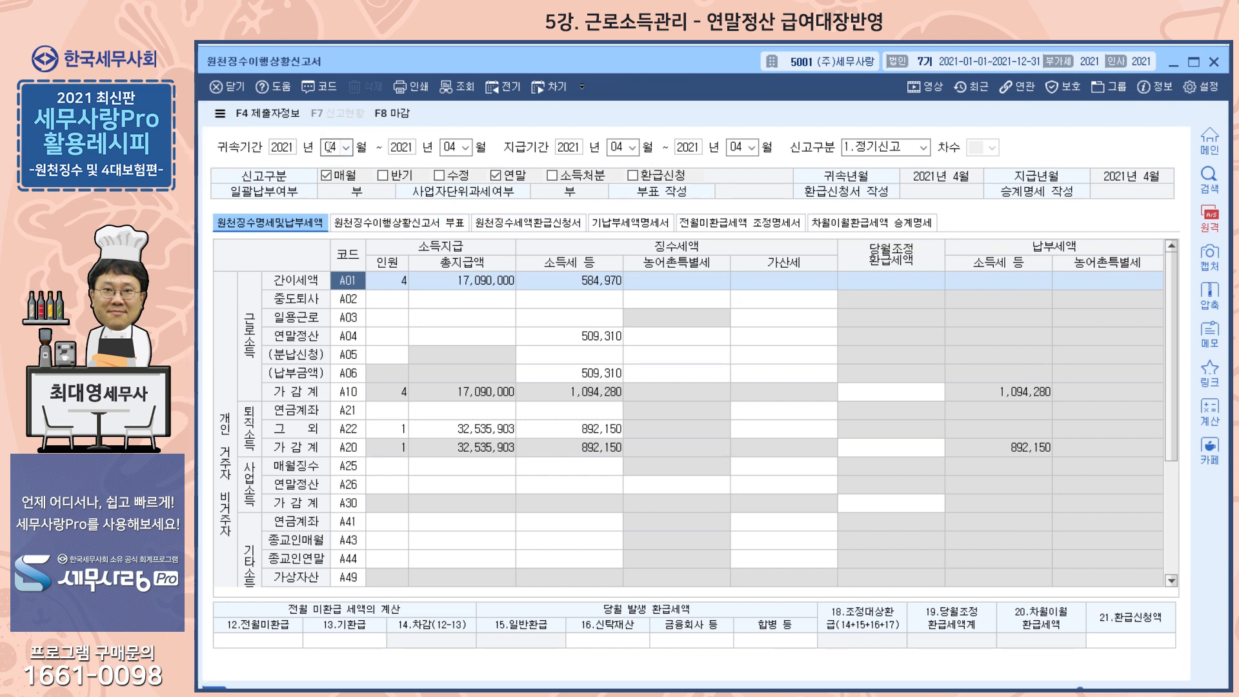
key("Escape")
left_click(741, 417)
type("020202")
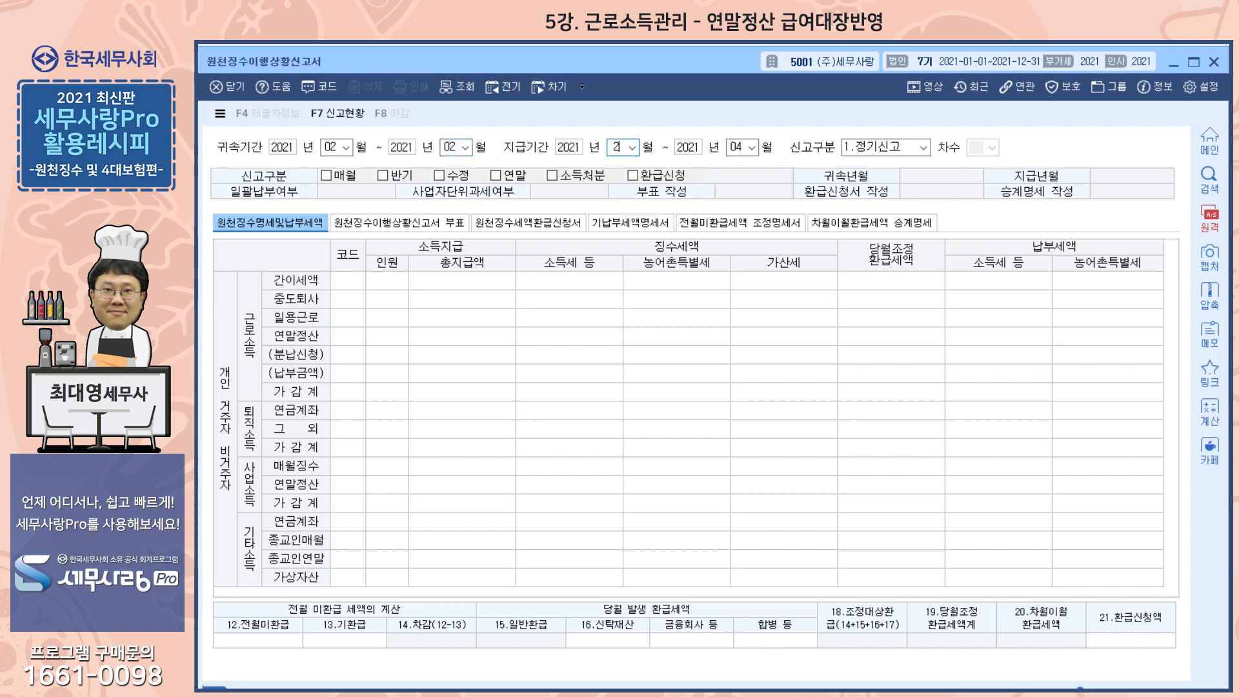
key("Return")
type("02")
key("Return")
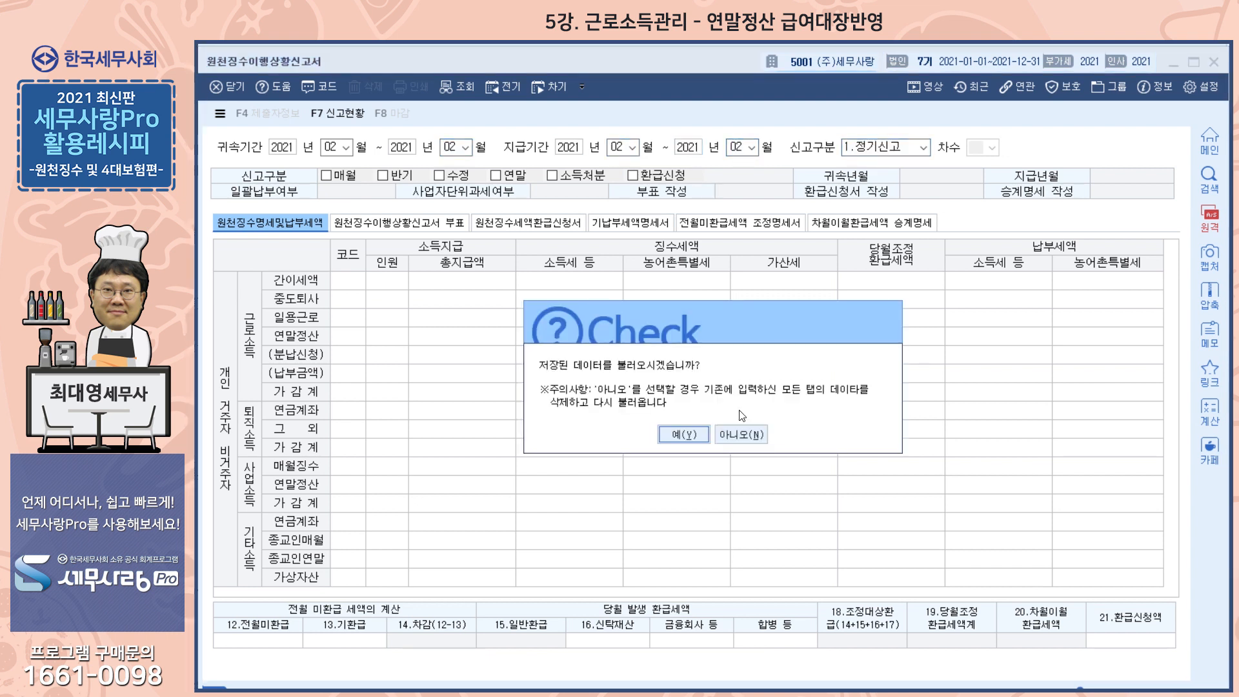
left_click(751, 435)
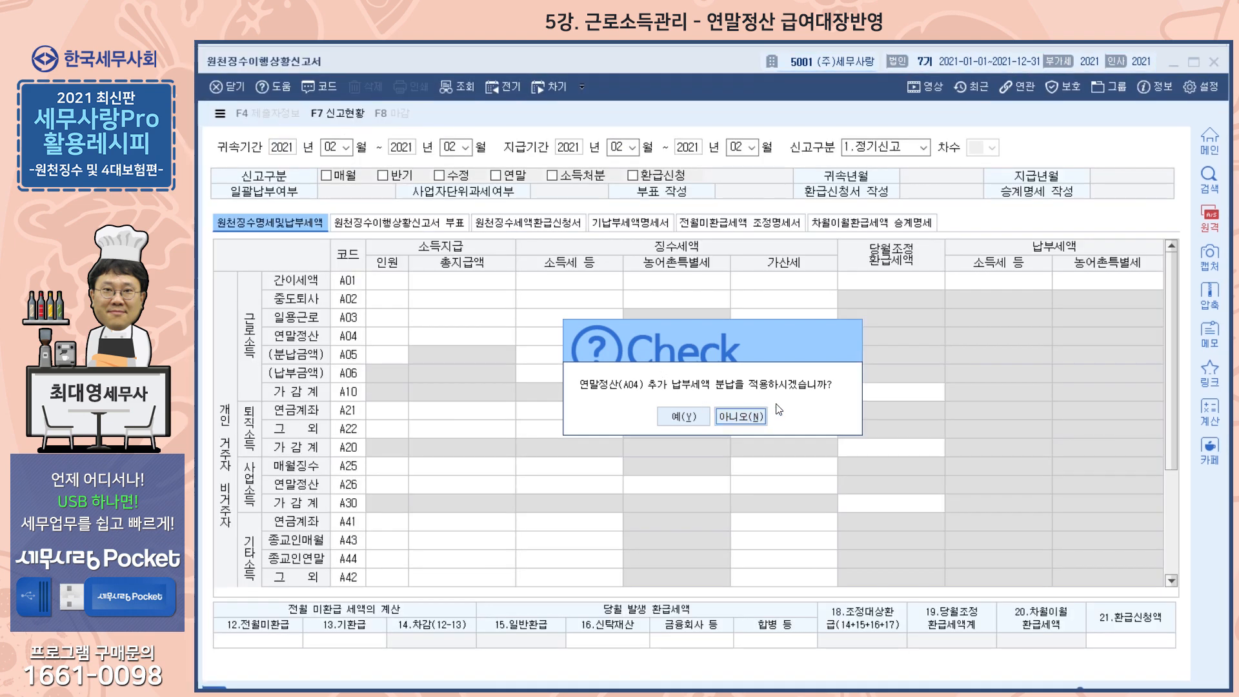
left_click(741, 416)
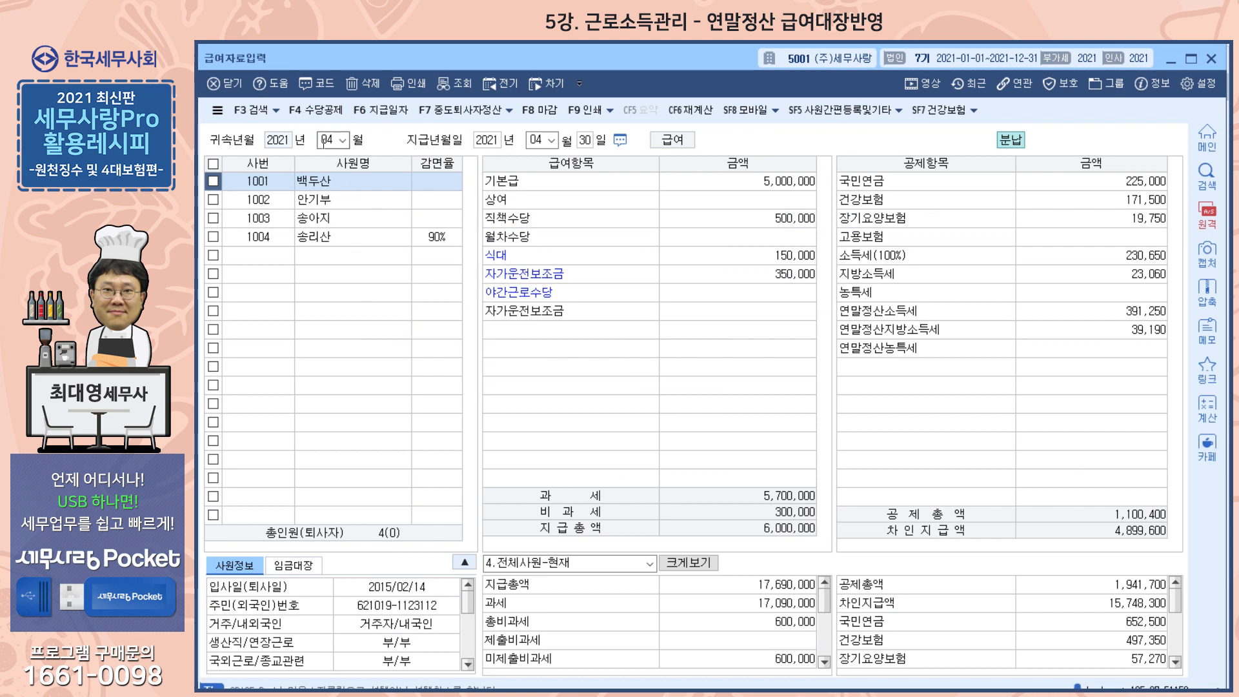
Load the February 2021 payroll in 급여자료입력 and review the employees' installment amounts under 분납적용
left_click(324, 139)
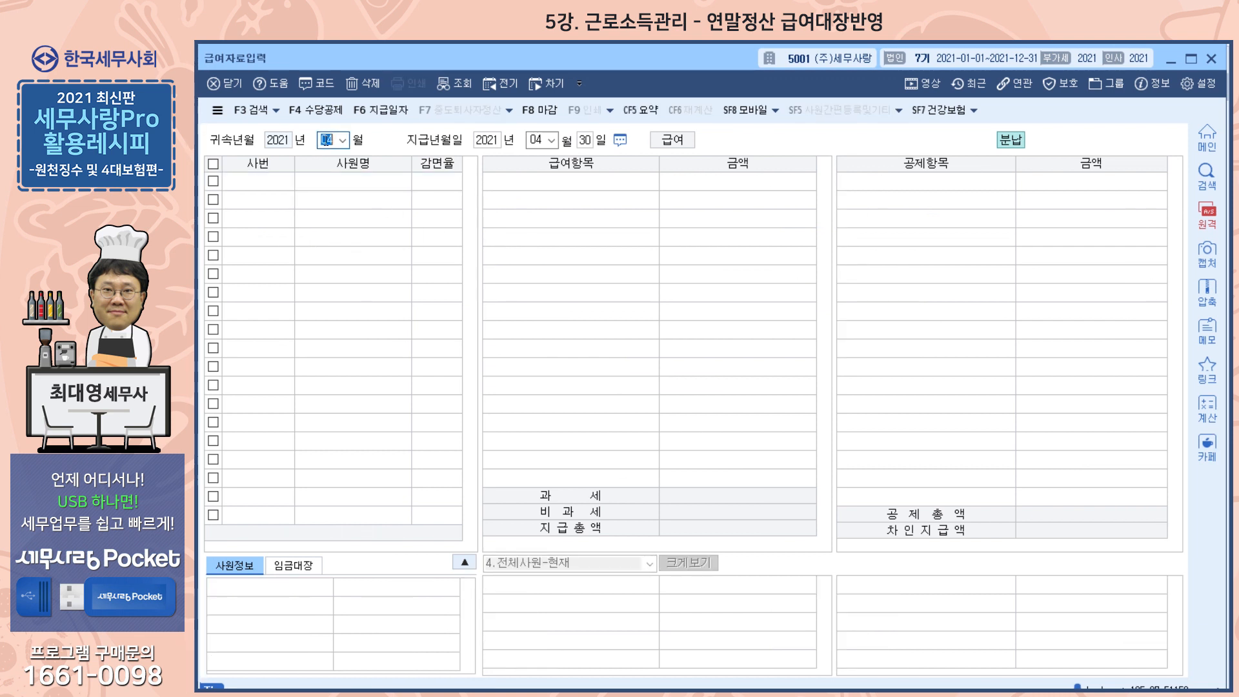
type("02")
key("Return")
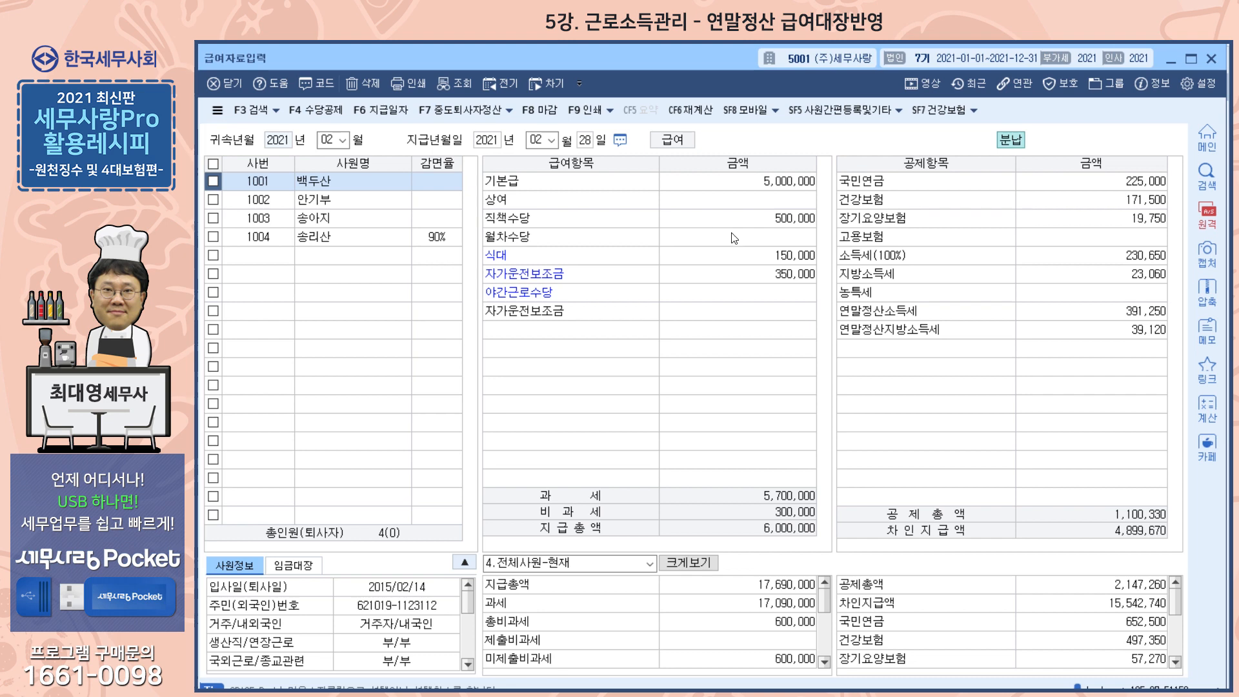
left_click(508, 109)
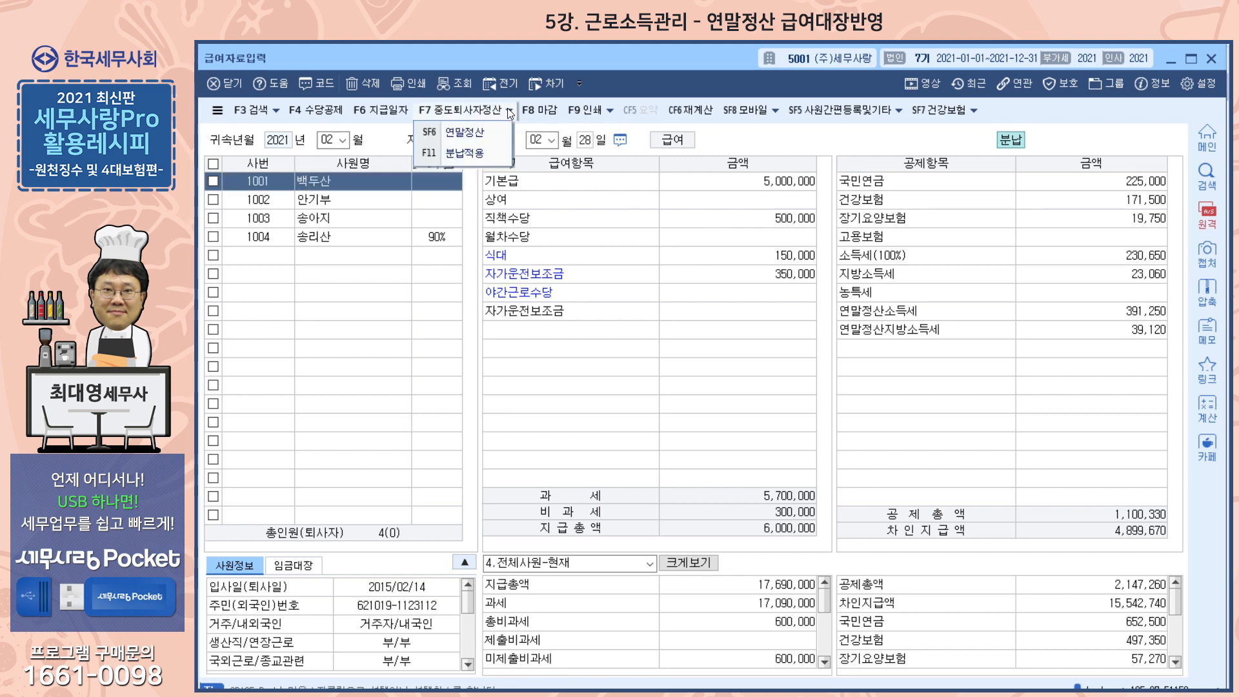
left_click(478, 145)
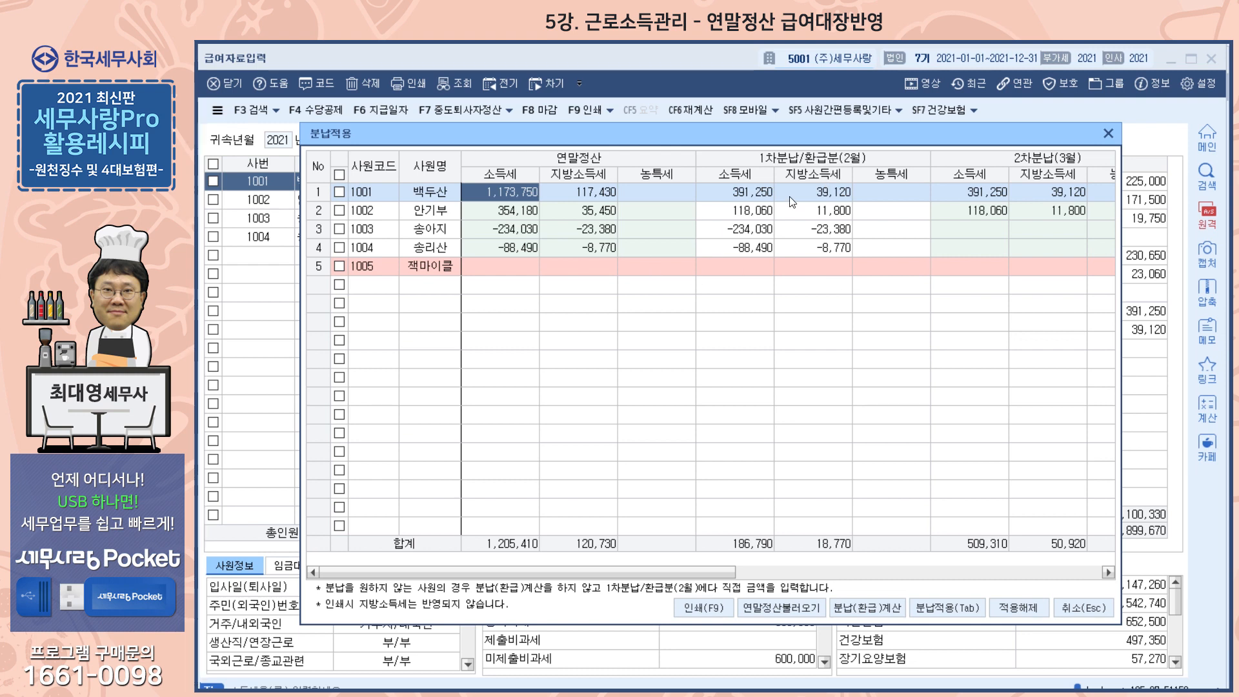
left_click(1112, 133)
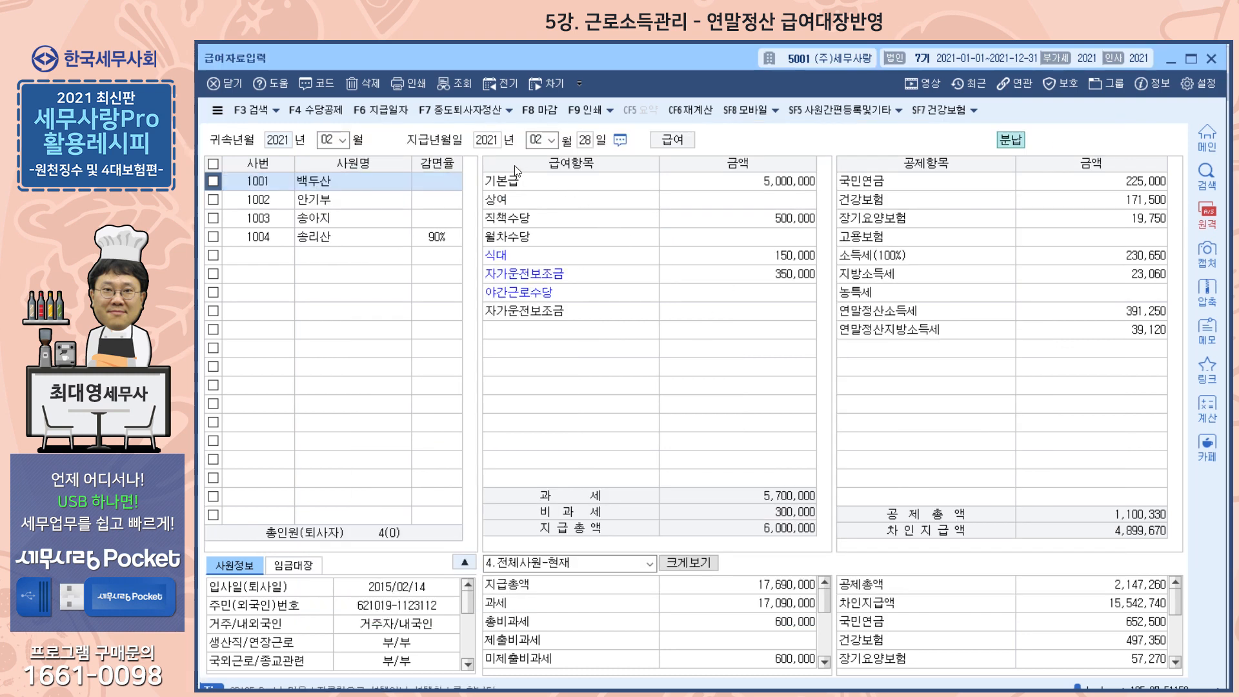
left_click(510, 111)
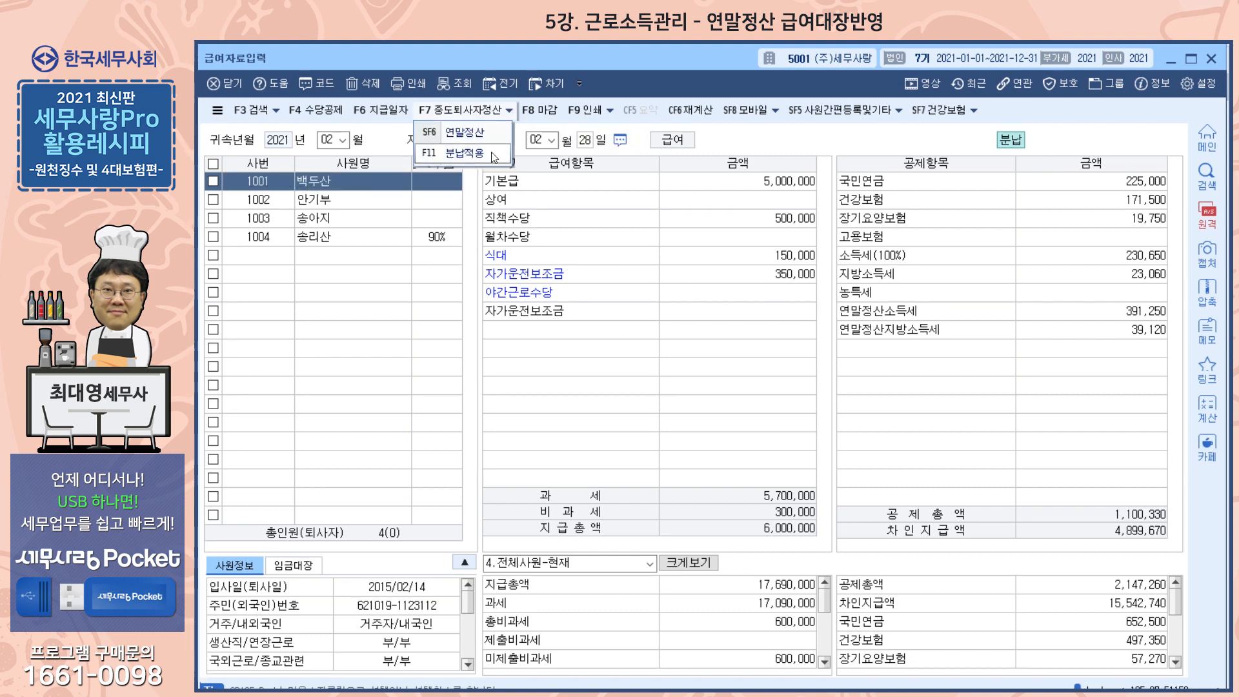
left_click(467, 154)
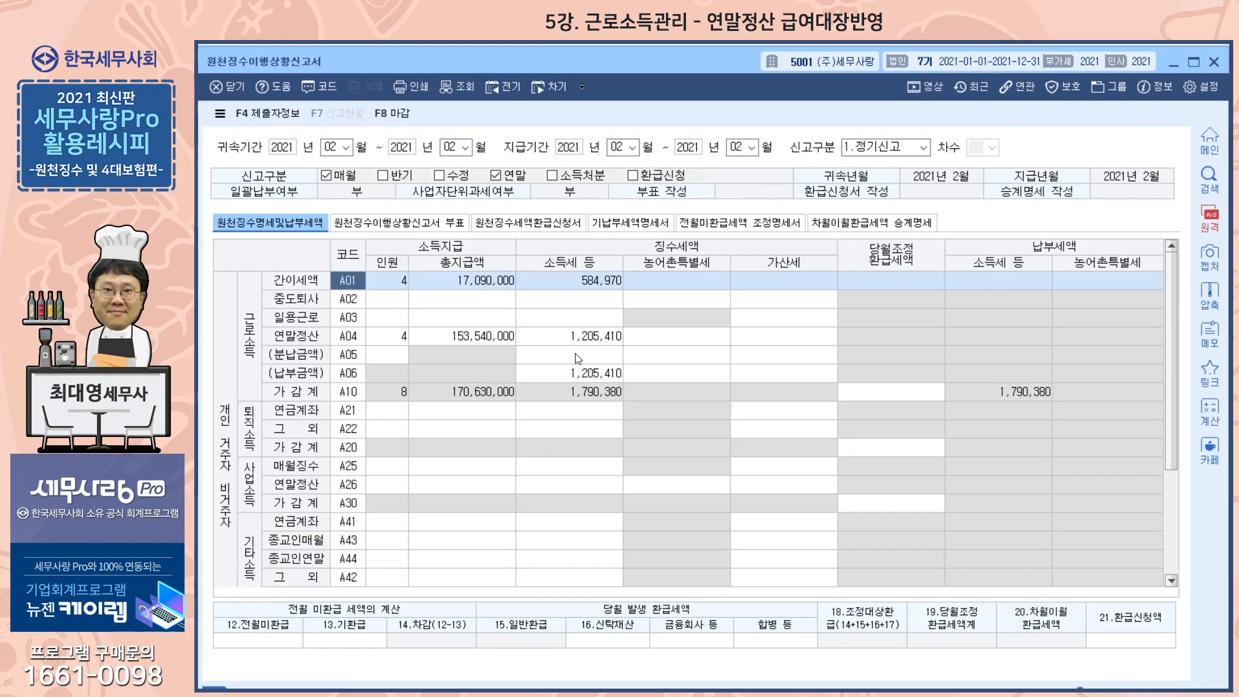
Reload the February 2021 원천징수이행상황신고서 from scratch, applying the installment of the additional 연말정산(A04) tax
left_click(738, 147)
key("Right")
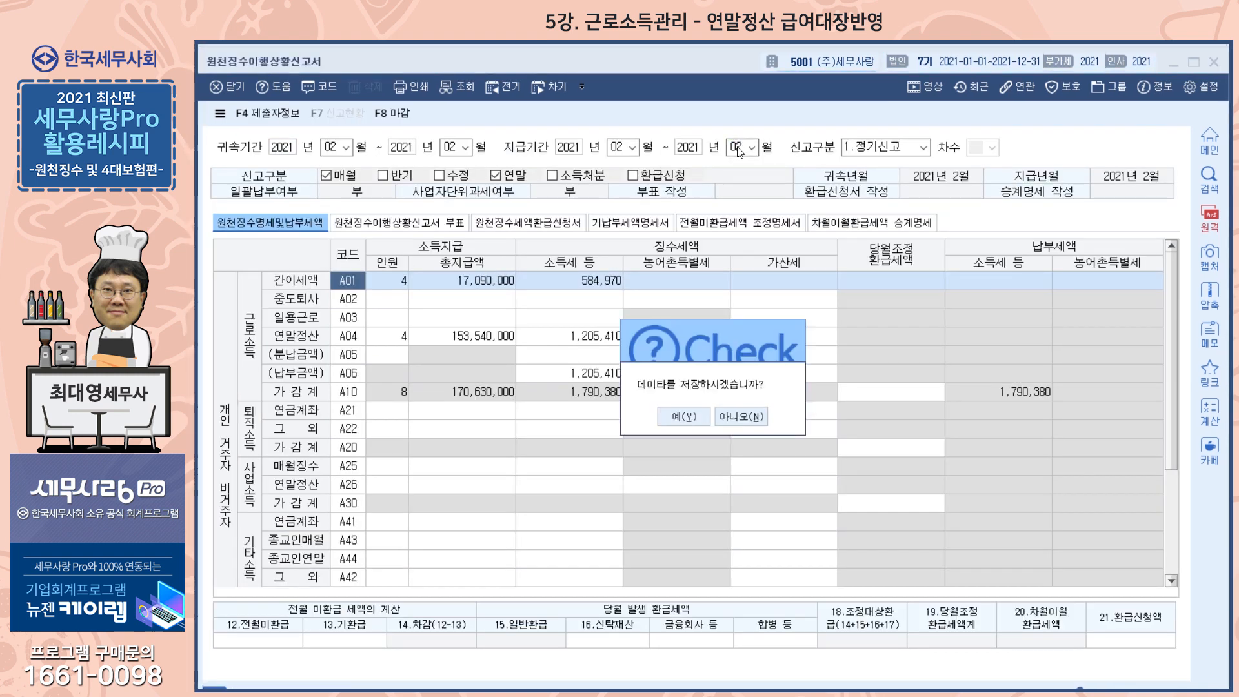
key("Return")
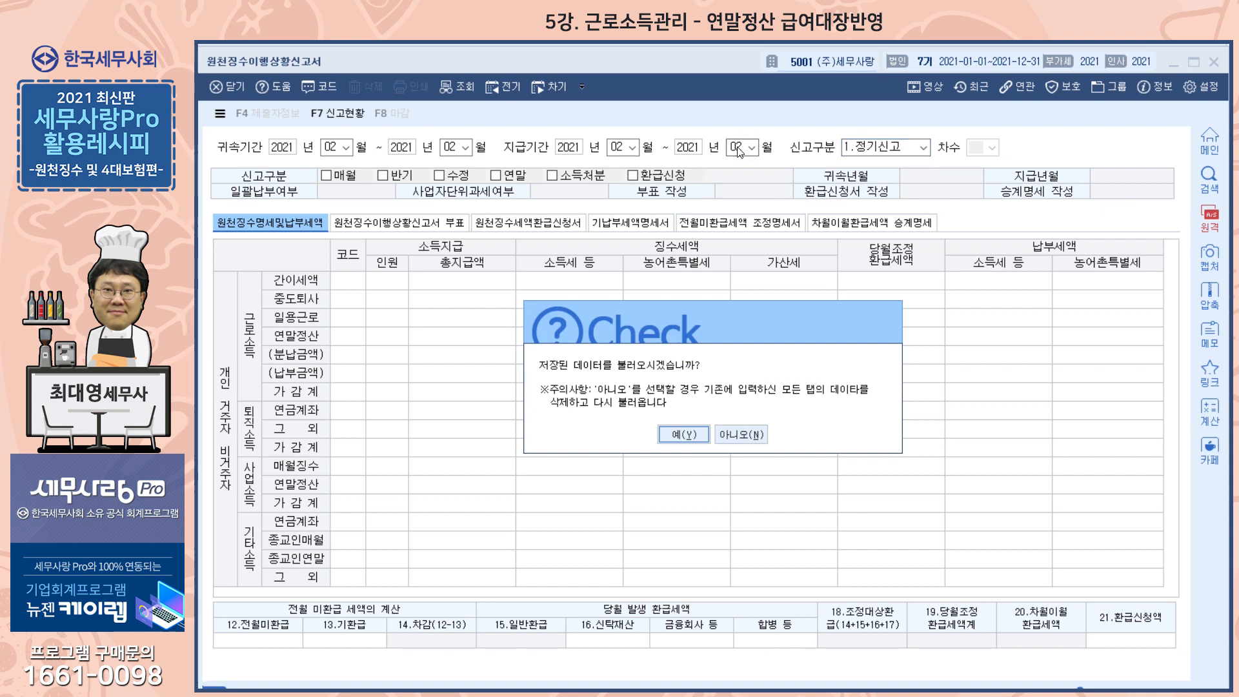
left_click(724, 436)
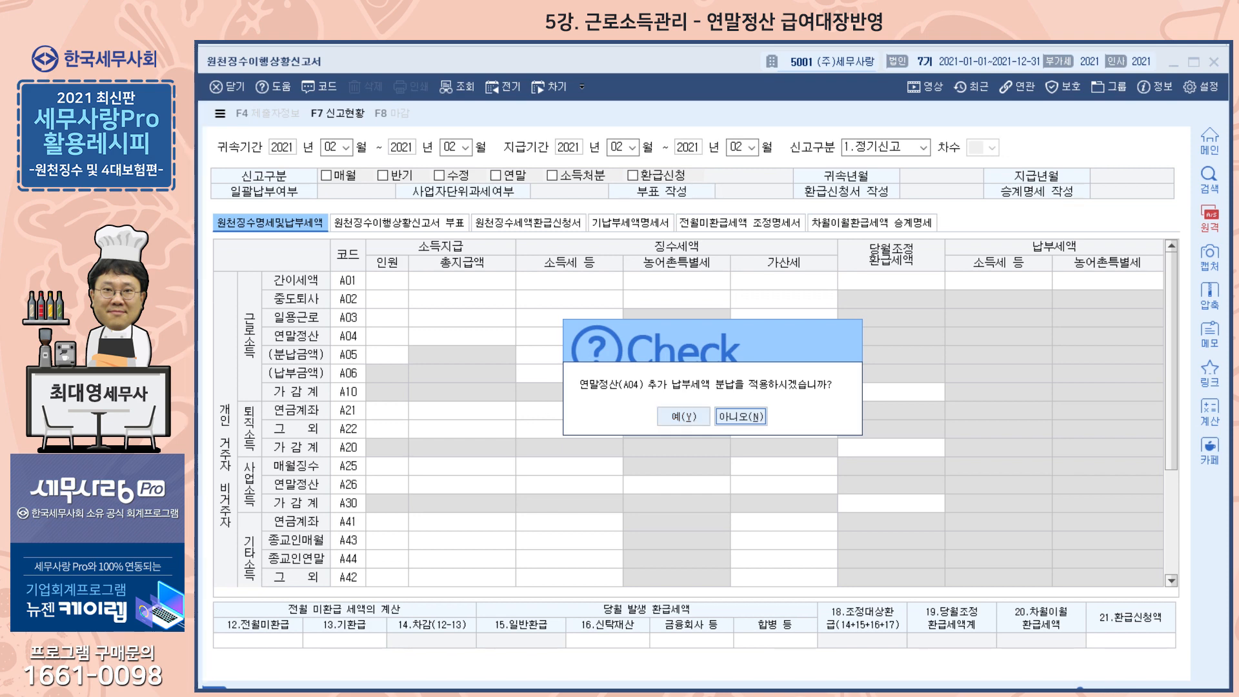
key("alt+Tab")
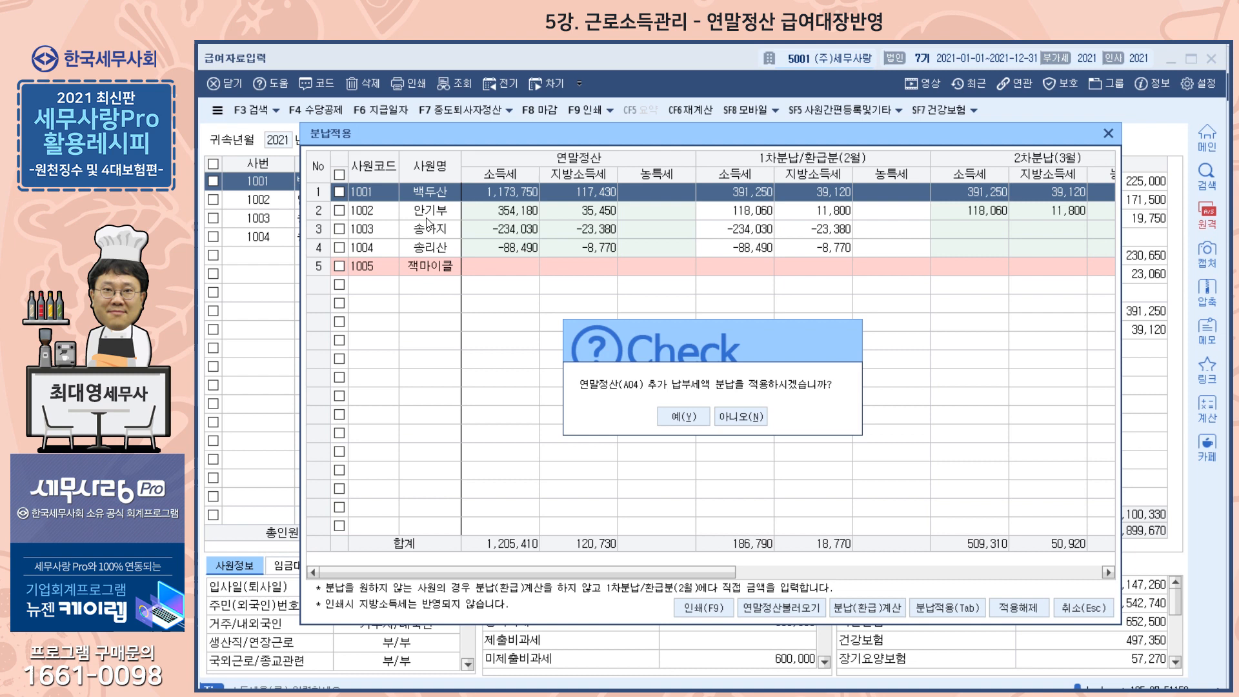
key("alt+Tab")
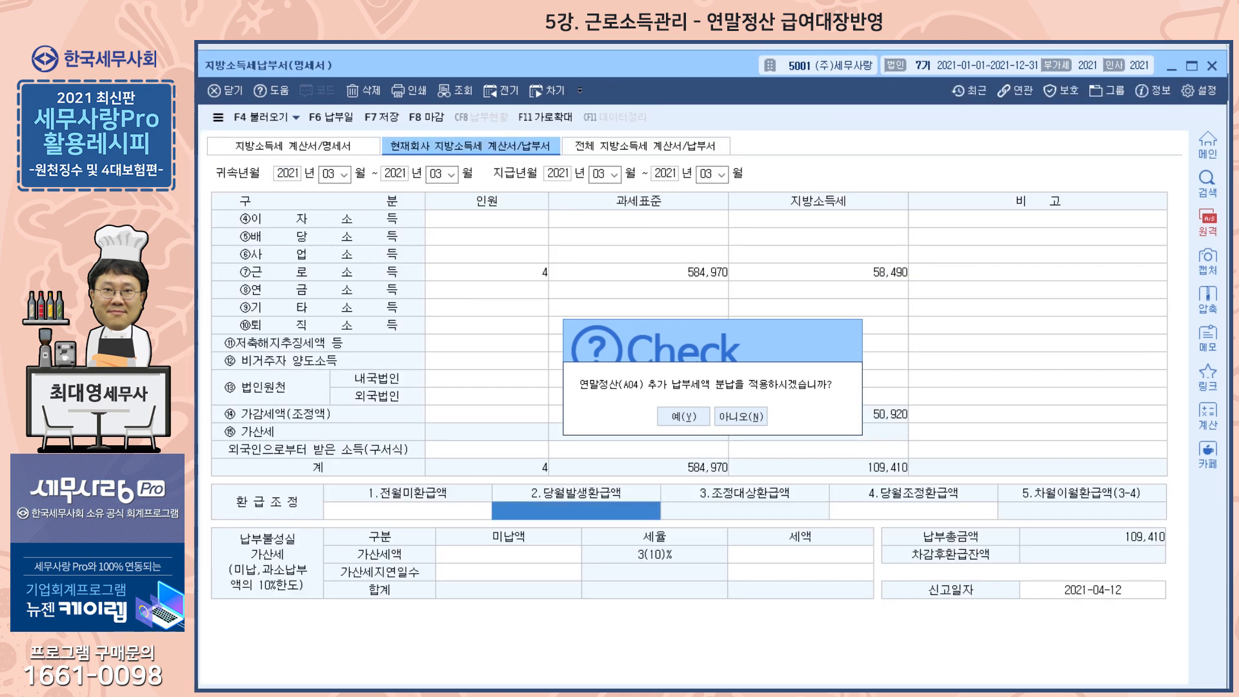
key("alt+Tab")
left_click(687, 414)
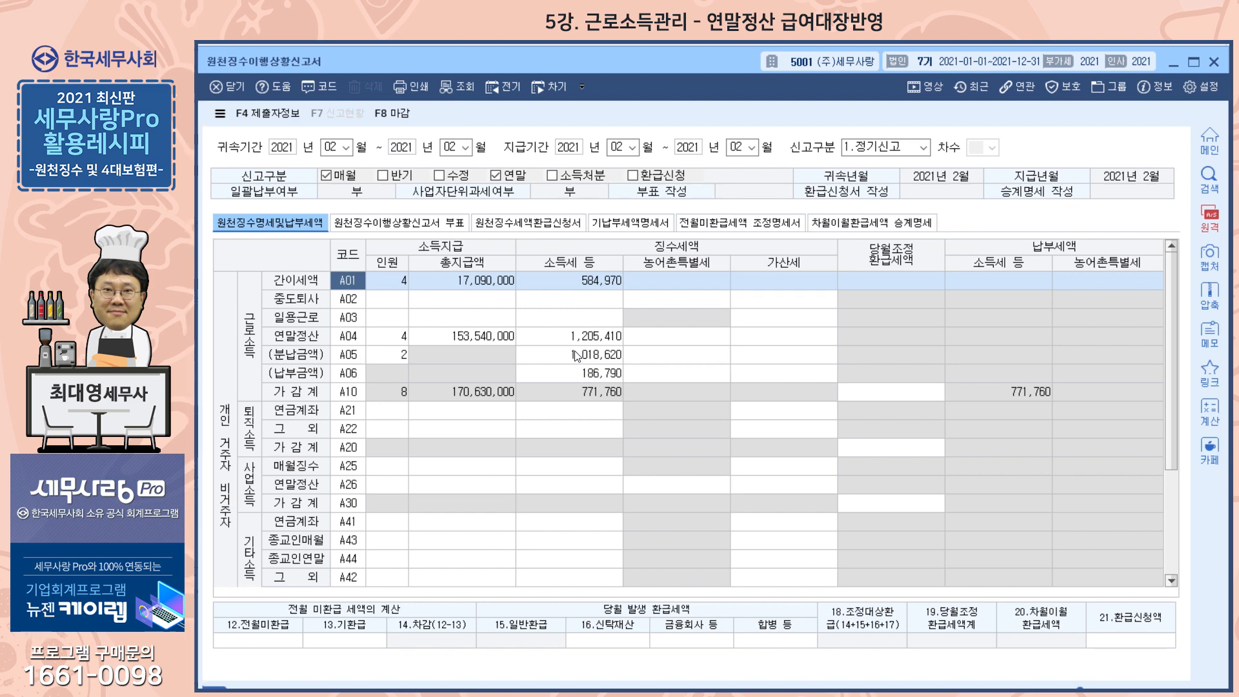
Cancel the applied 분납 installments for all employees in the February 2021 payroll with 적용해제
key("alt+Tab")
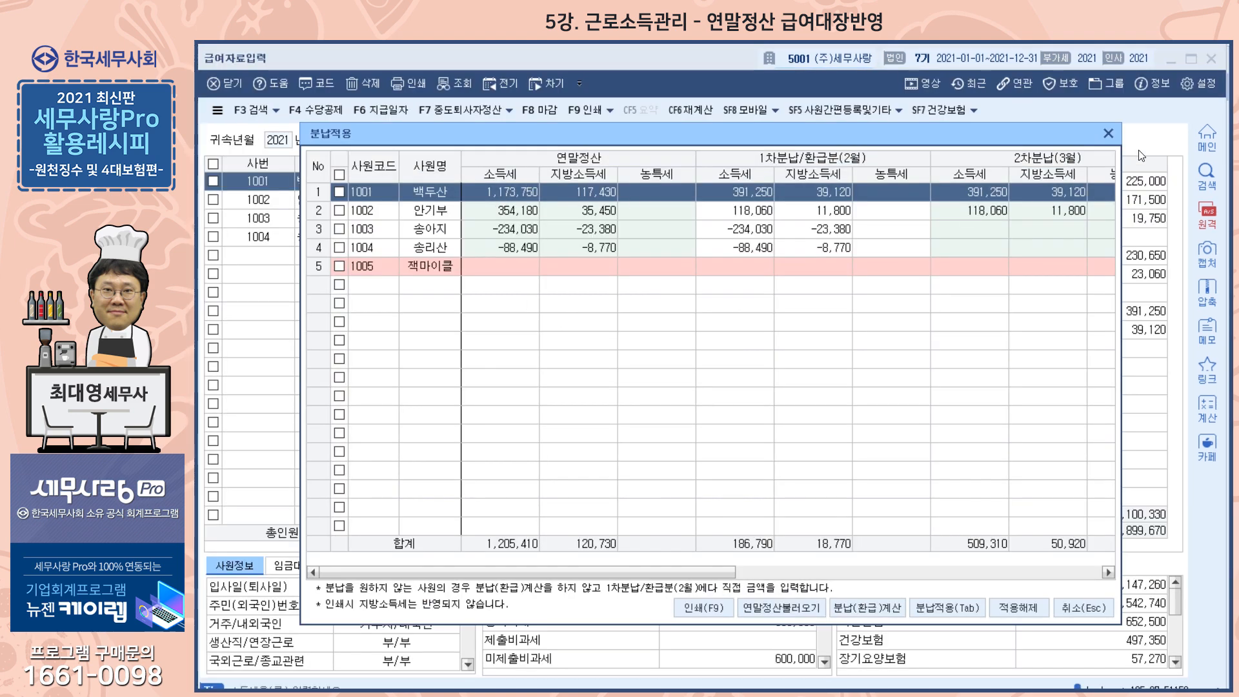
left_click(1108, 135)
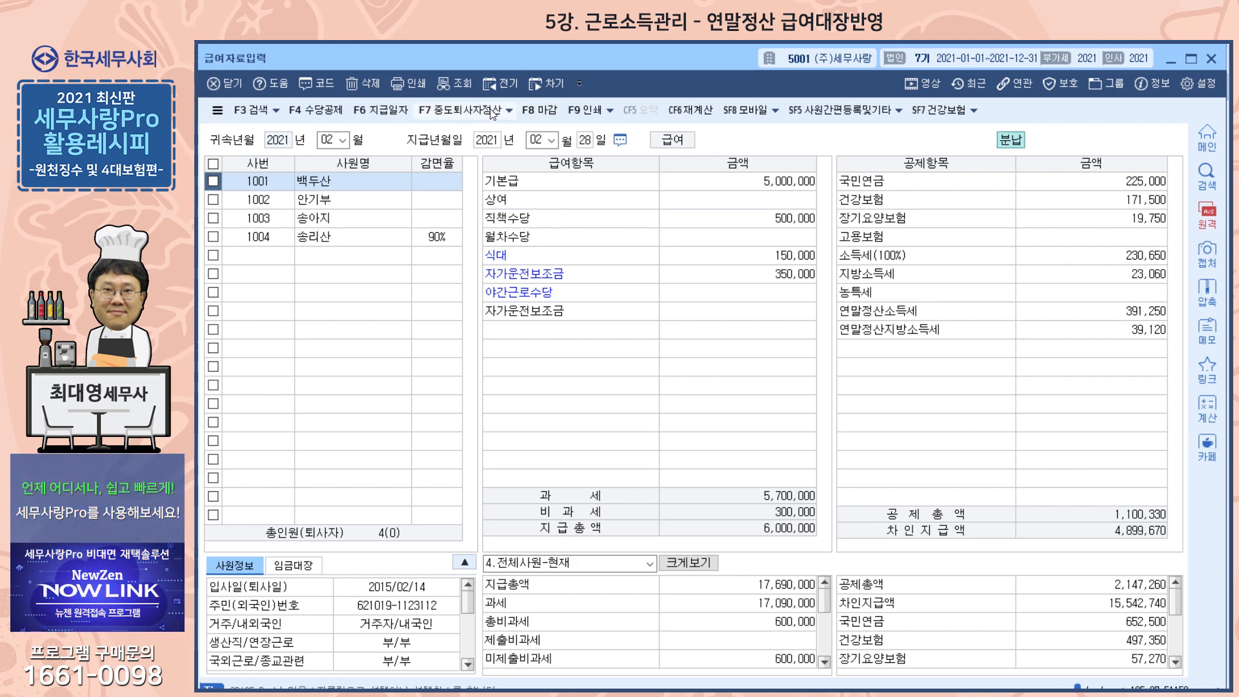
left_click(509, 111)
left_click(469, 156)
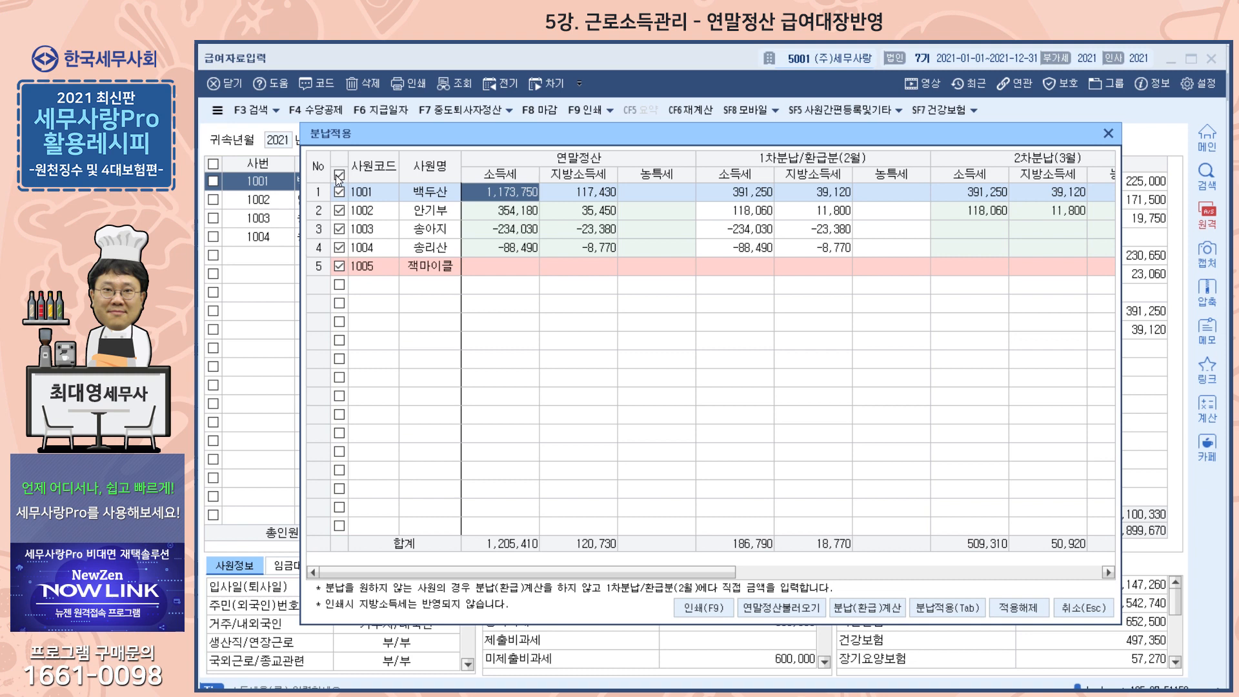
left_click(1013, 607)
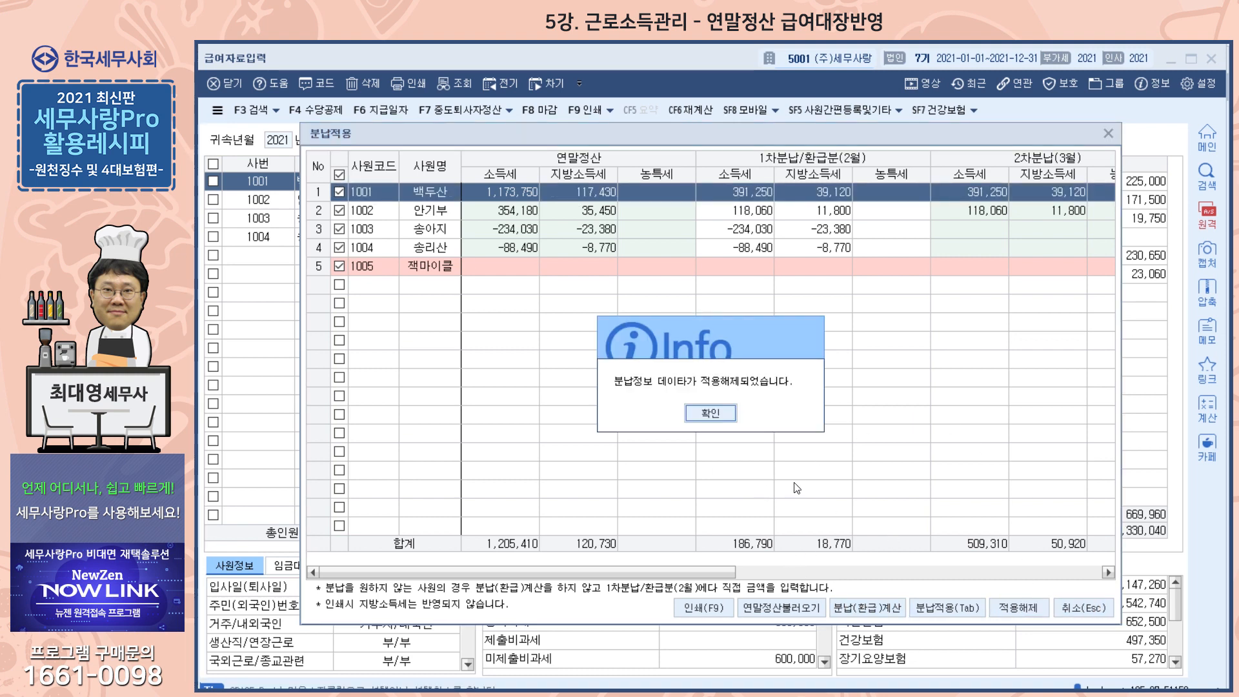
left_click(717, 413)
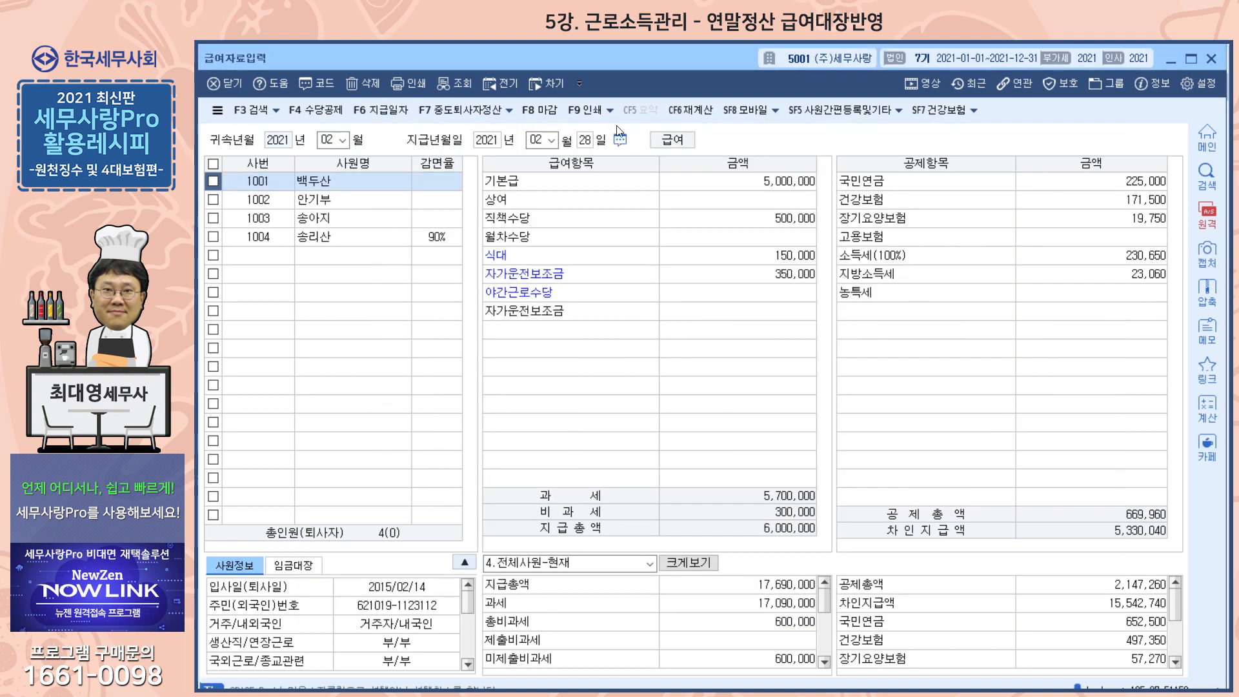
Apply the full 연말정산 data to all employees in the February 2021 payroll and check the total 연말정산소득세
left_click(510, 111)
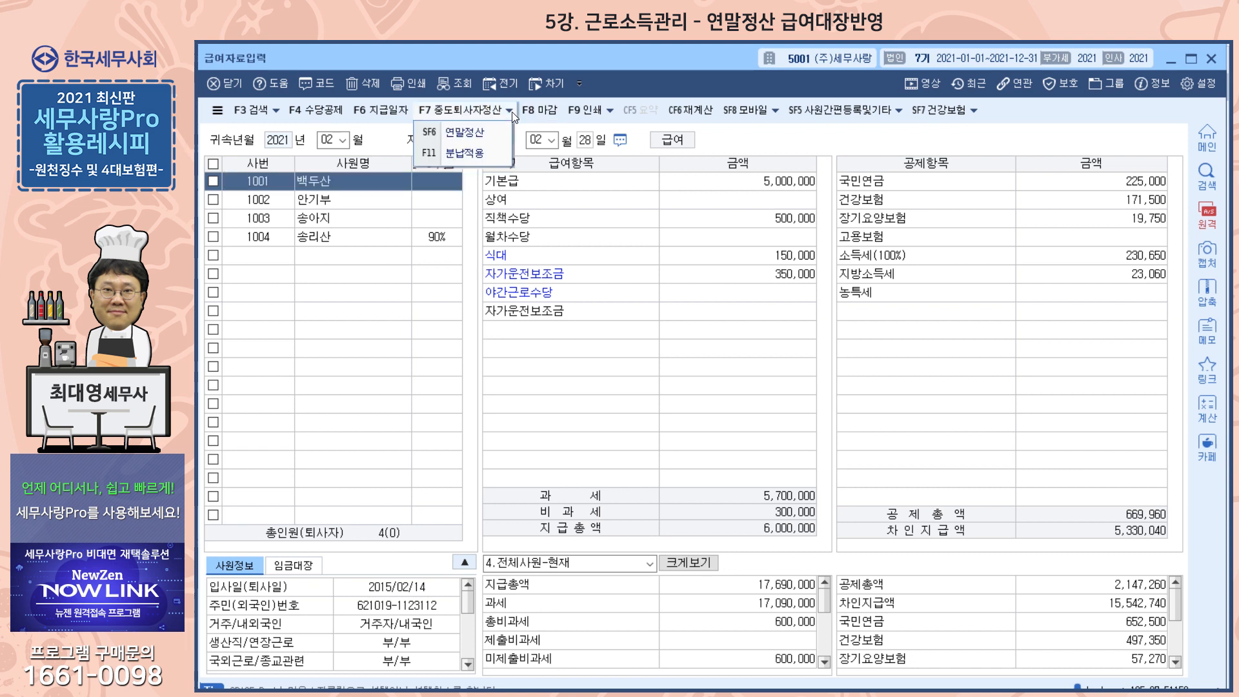
left_click(474, 133)
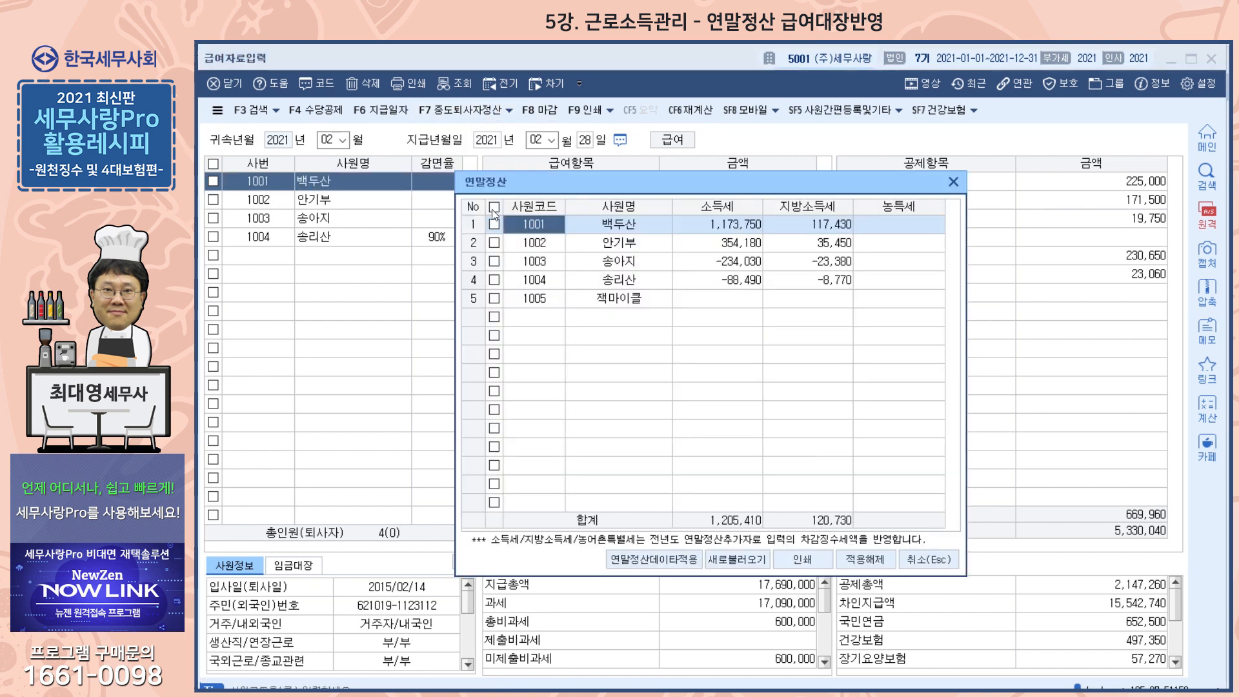
left_click(654, 559)
left_click(710, 416)
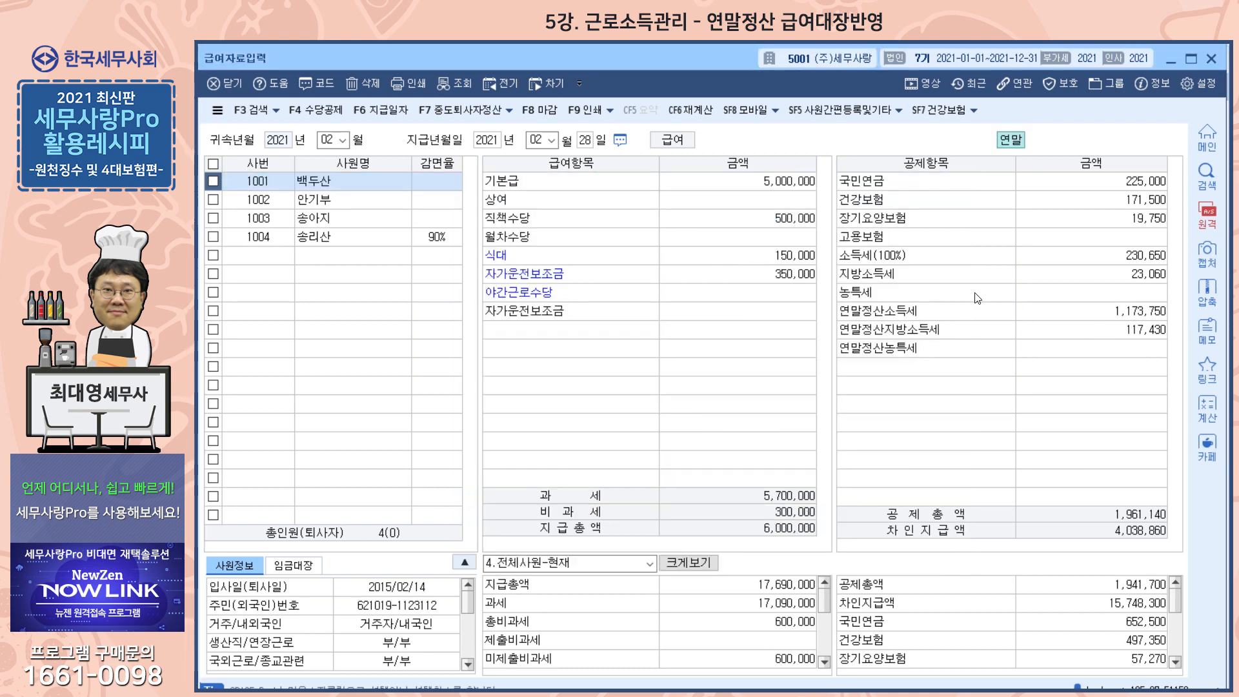
scroll(1133, 624, "down", 3)
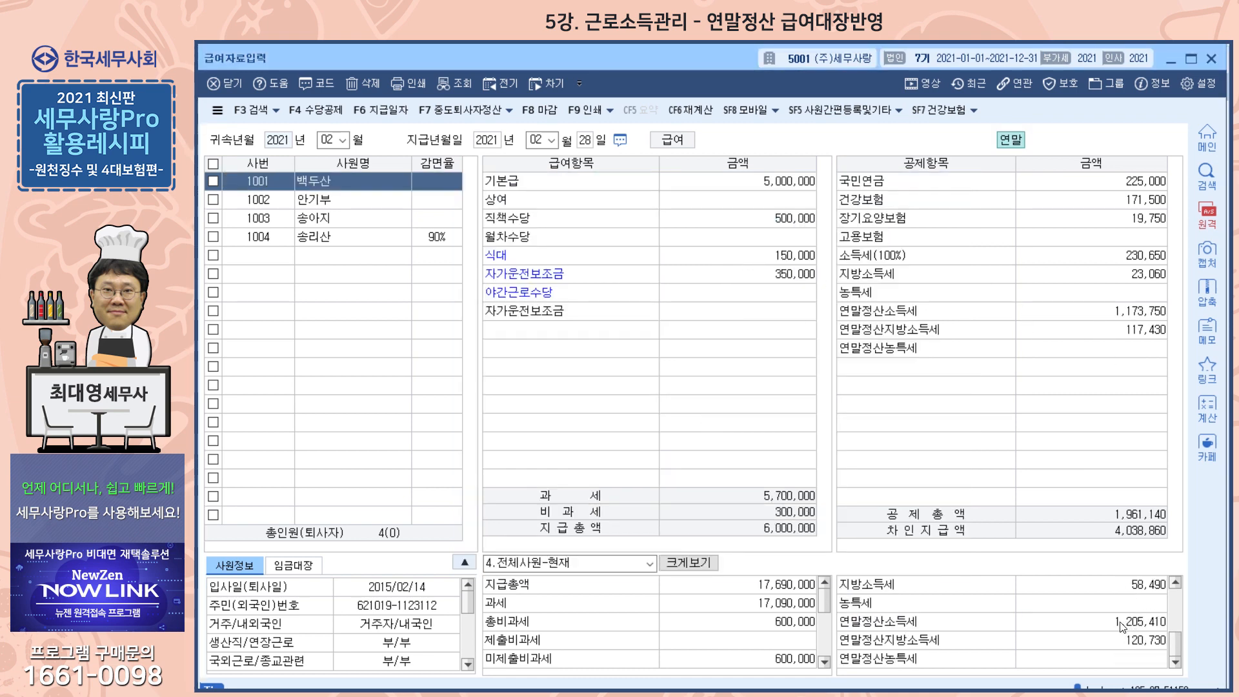
left_click(1121, 624)
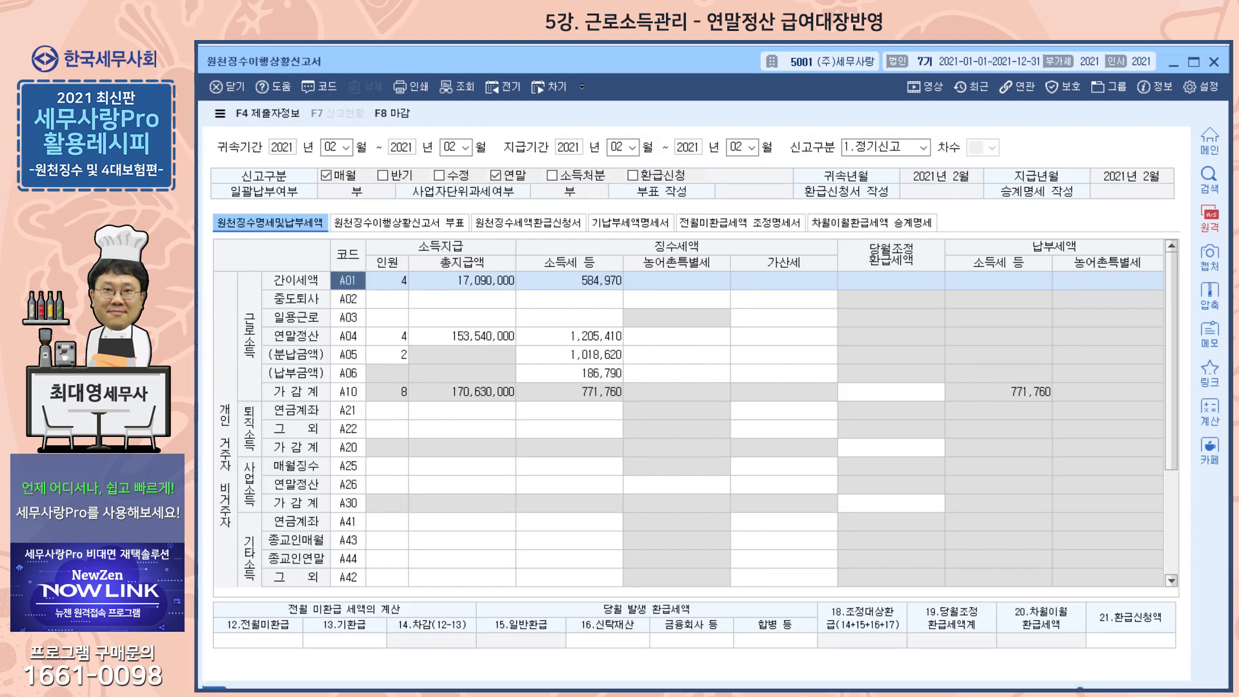
Reload the February 2021 원천징수이행상황신고서 without the saved data, applying the A04 installment, and check the A04 and A05 income tax
left_click(333, 147)
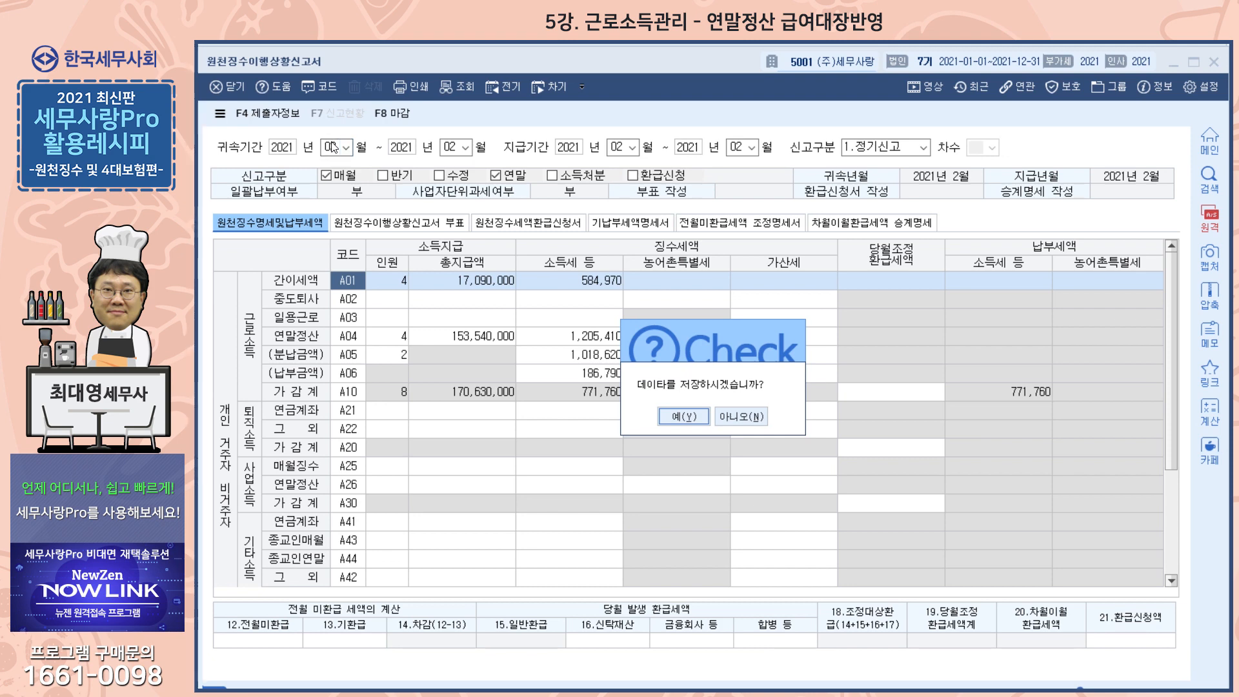
key("Tab")
key("Return")
key("Return")
key("Return")
key("Return")
key("Return")
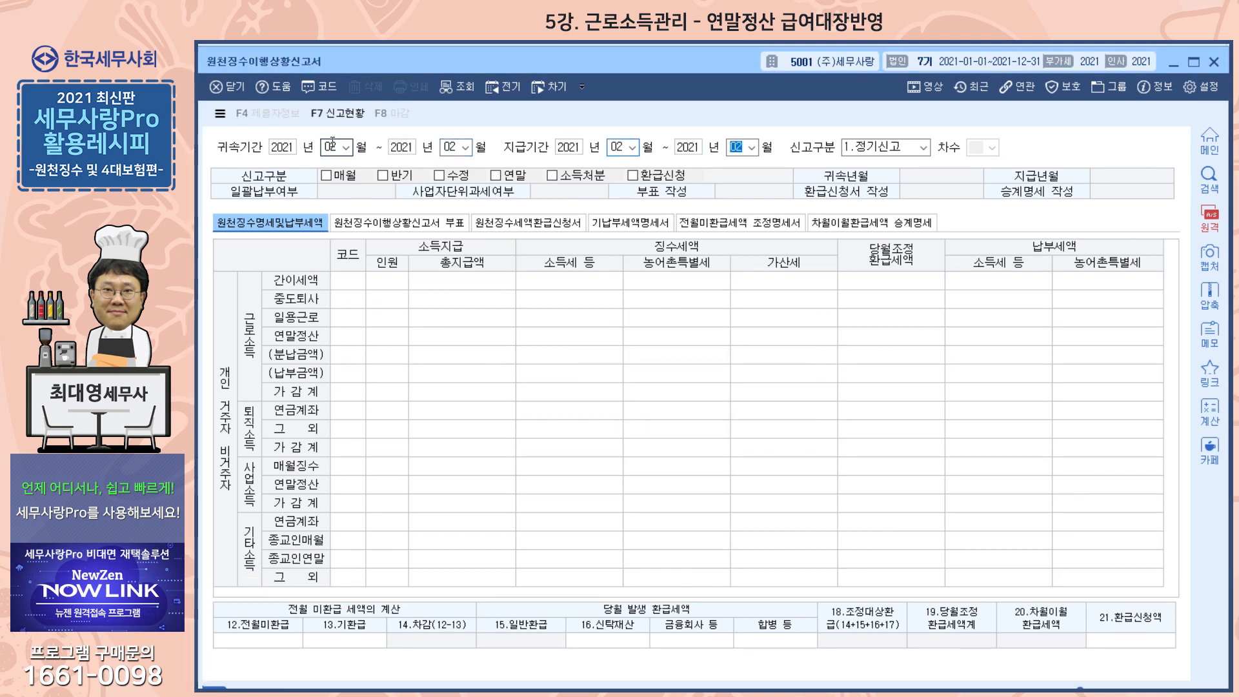
key("n")
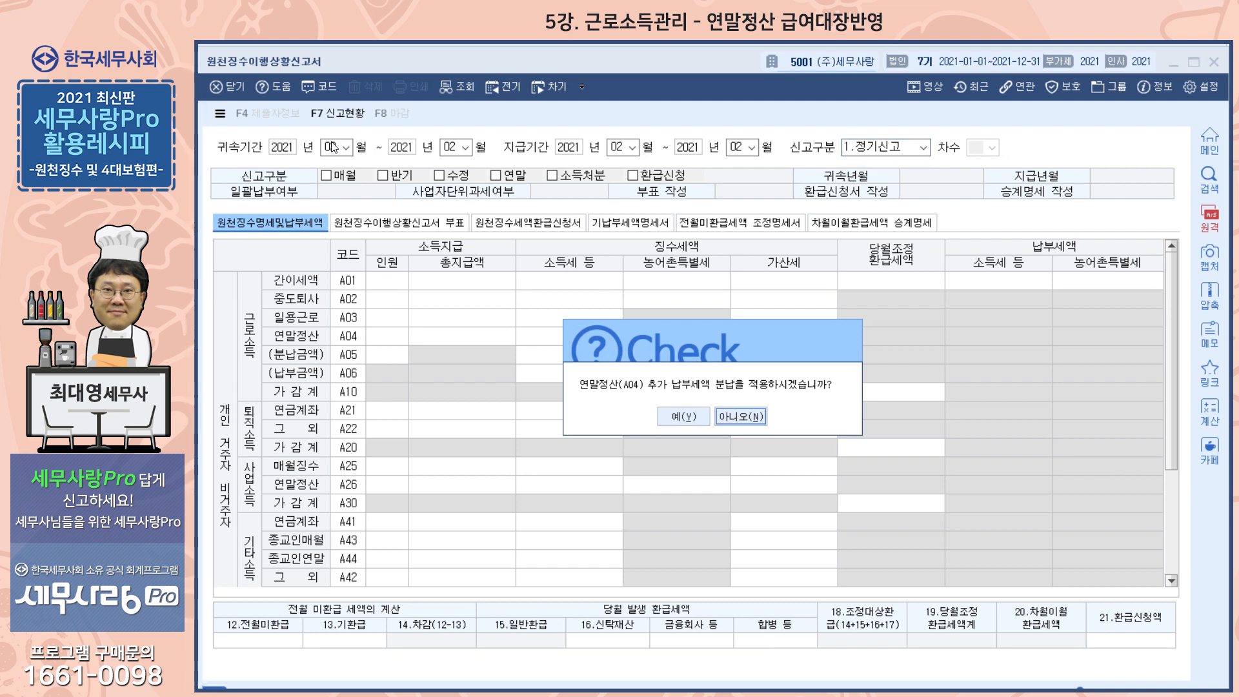
key("Left")
key("Return")
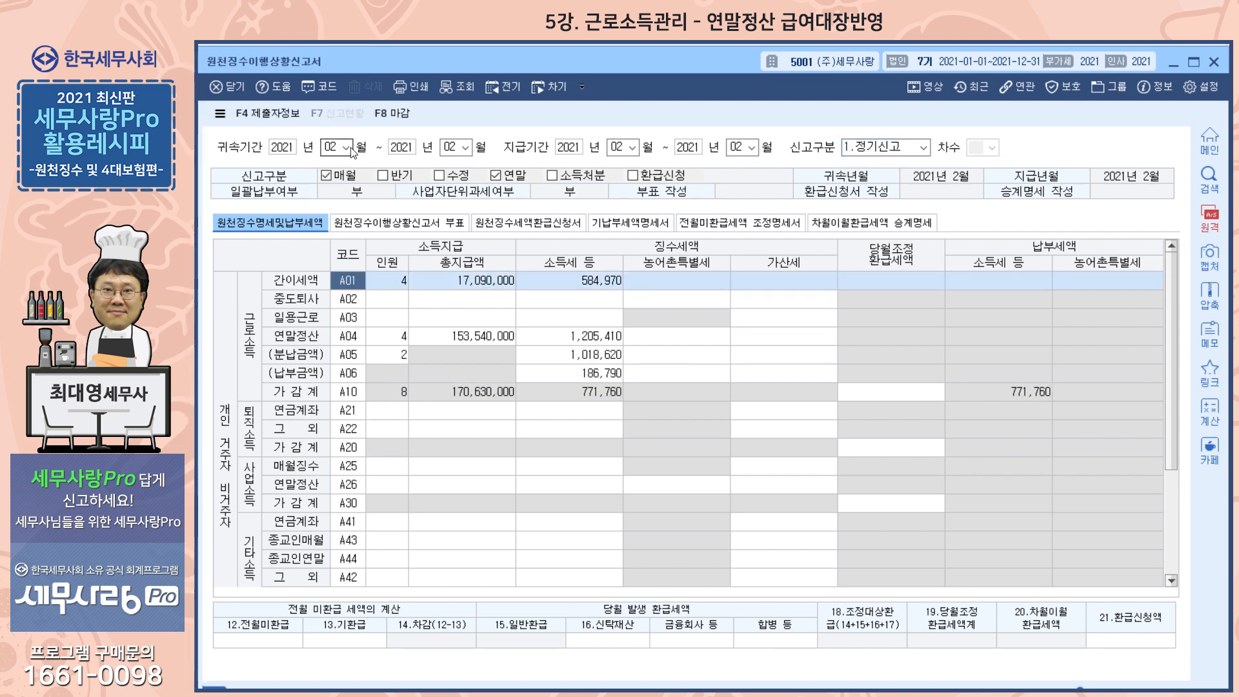
left_click(588, 359)
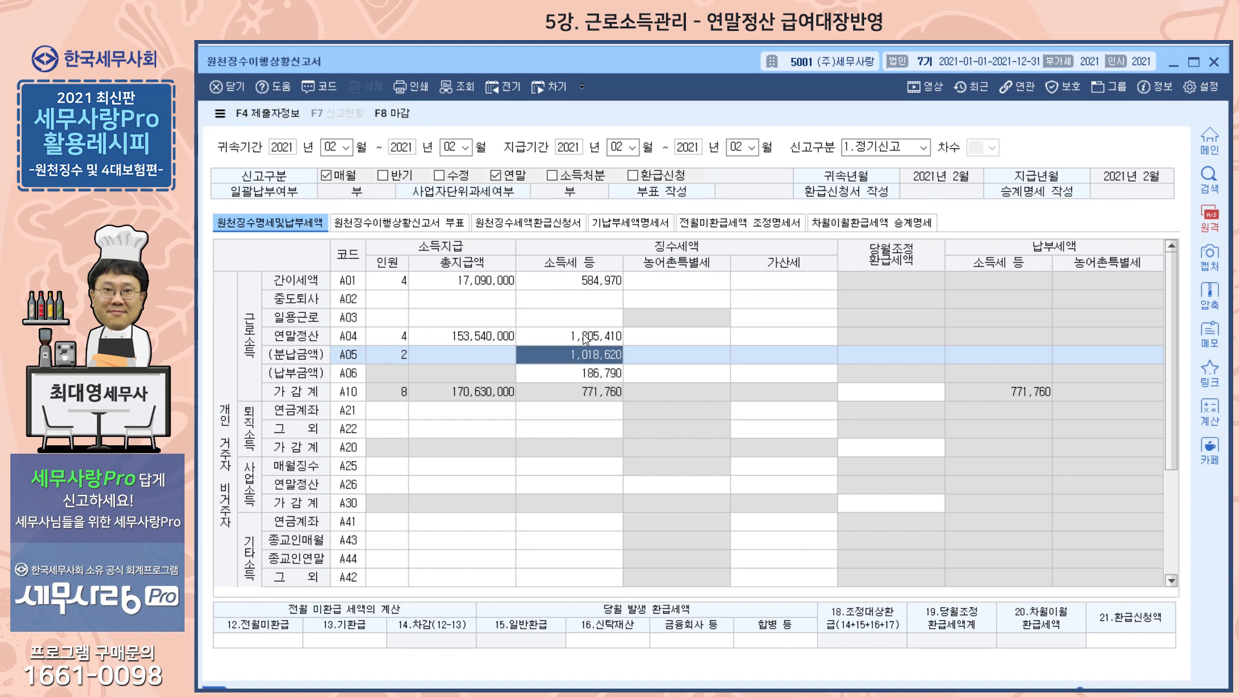
double_click(586, 337)
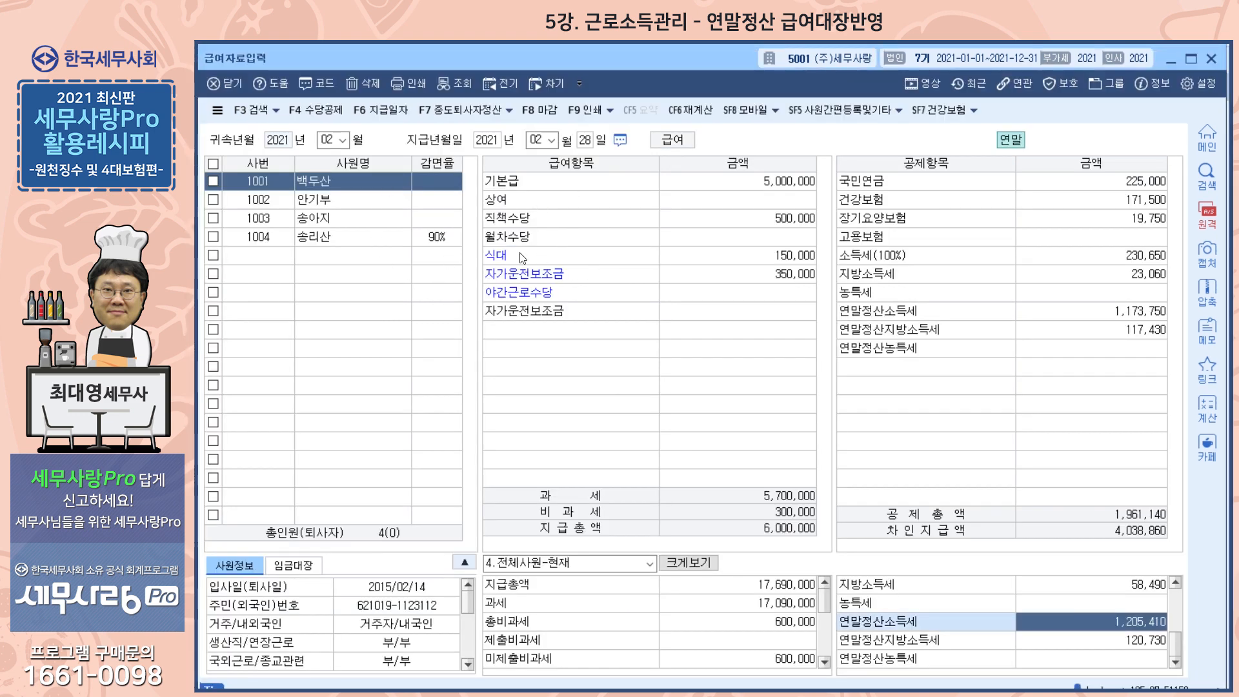
Compare the February 2021 payroll's 연말정산 taxes with the report's A04 income tax, and review the first and second installments in 분납적용
left_click(1031, 330)
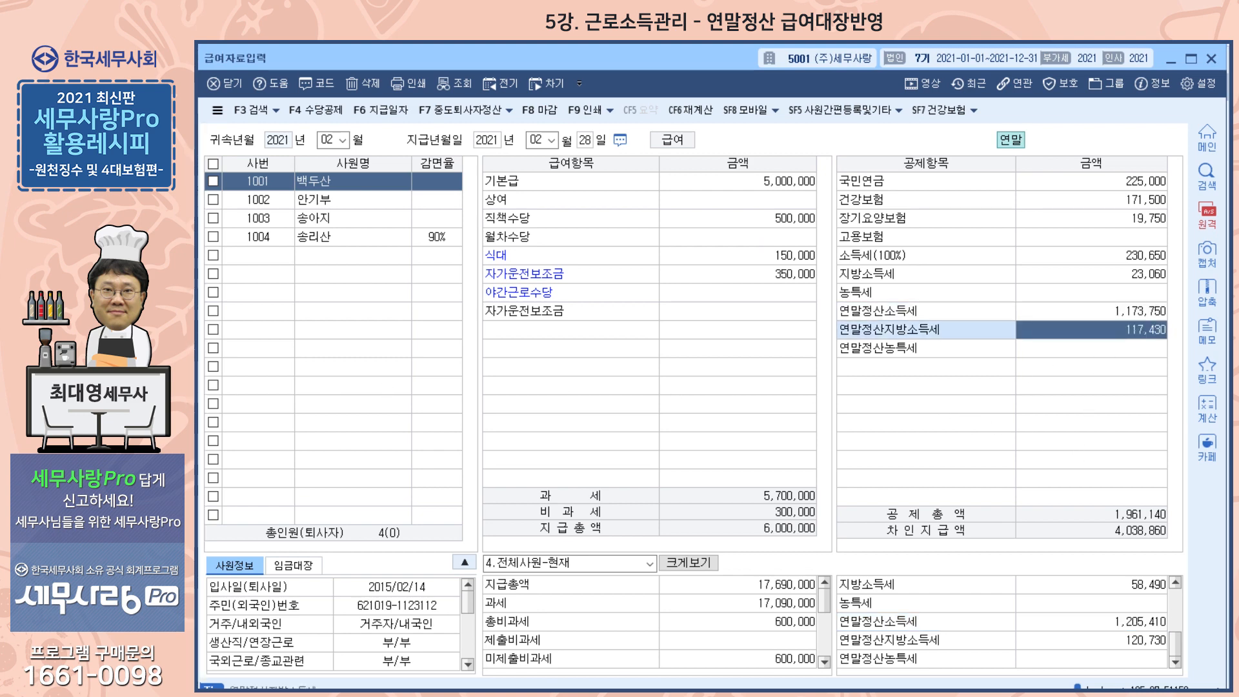
key("Escape")
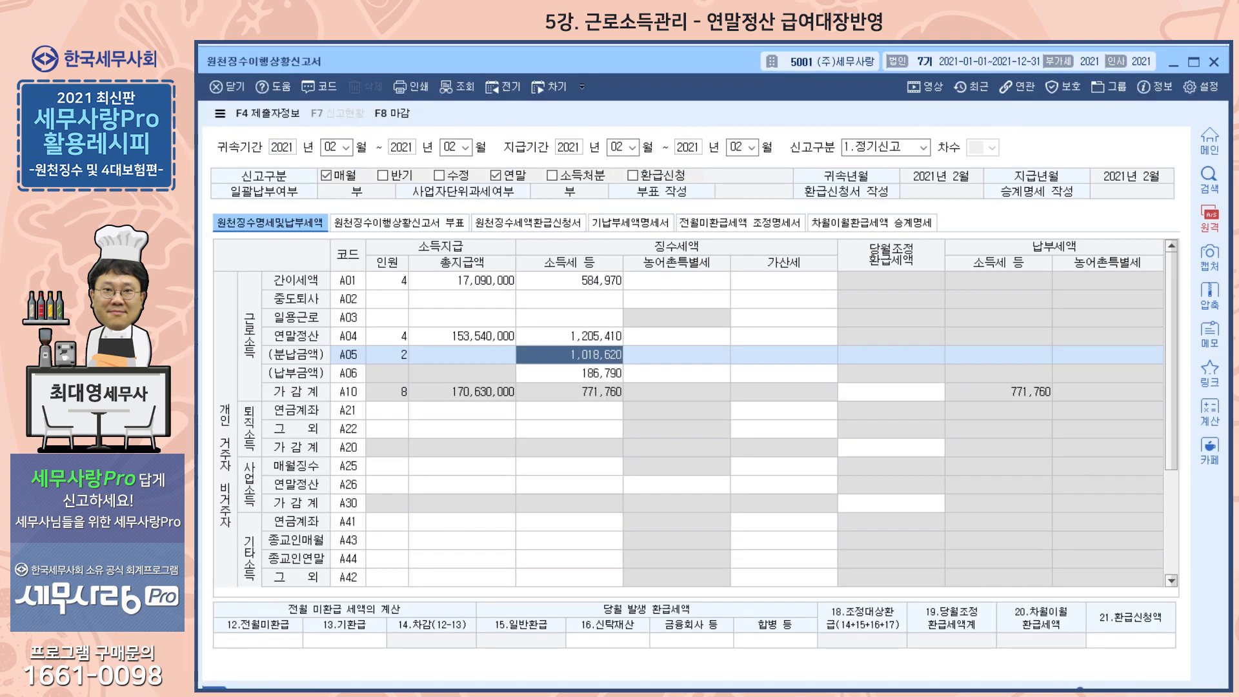
left_click(593, 339)
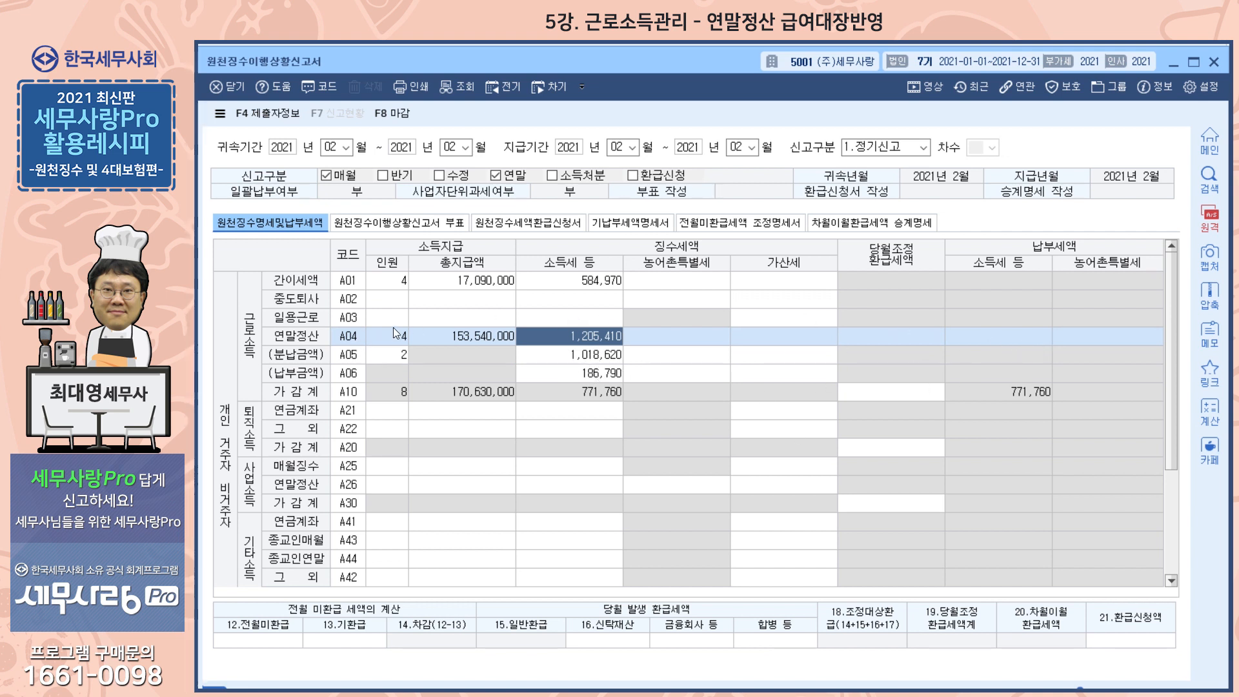
key("Escape")
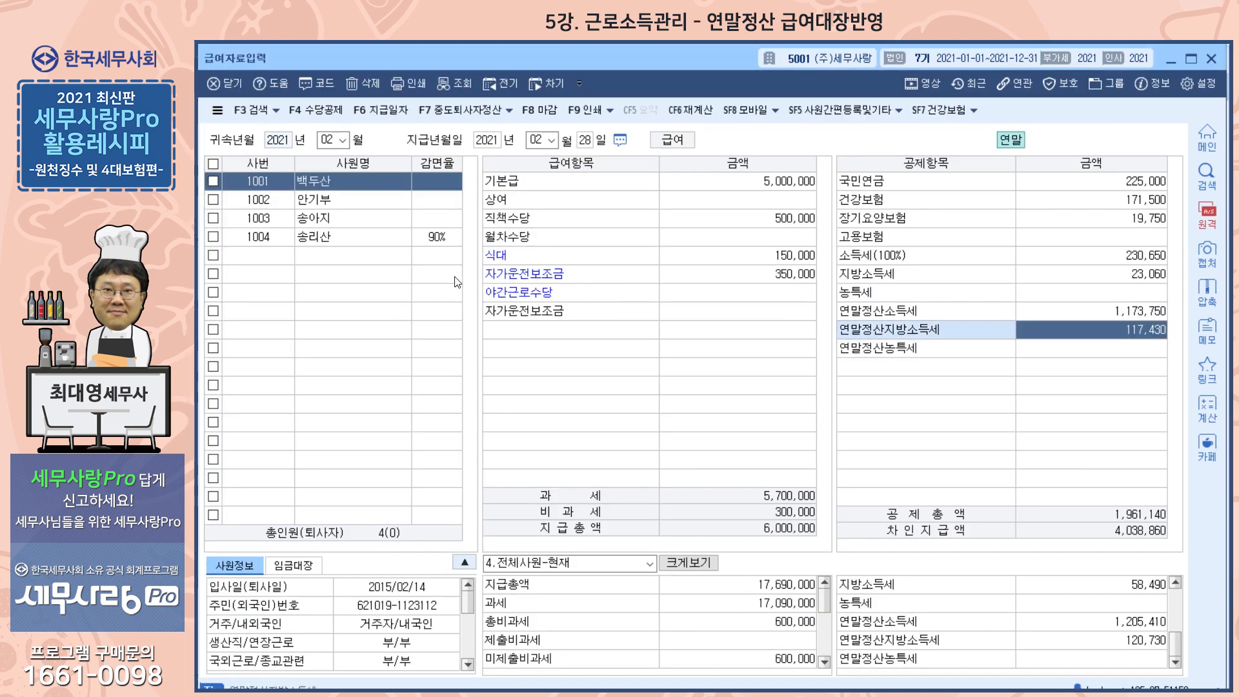
left_click(510, 110)
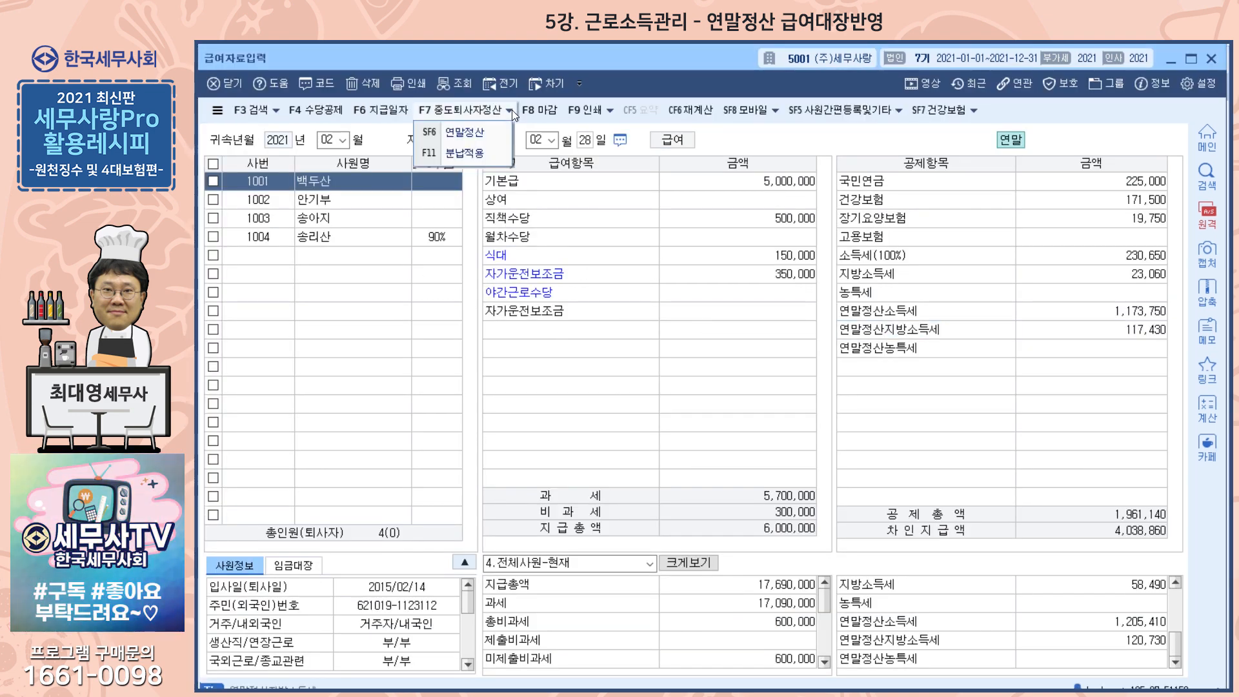
left_click(475, 155)
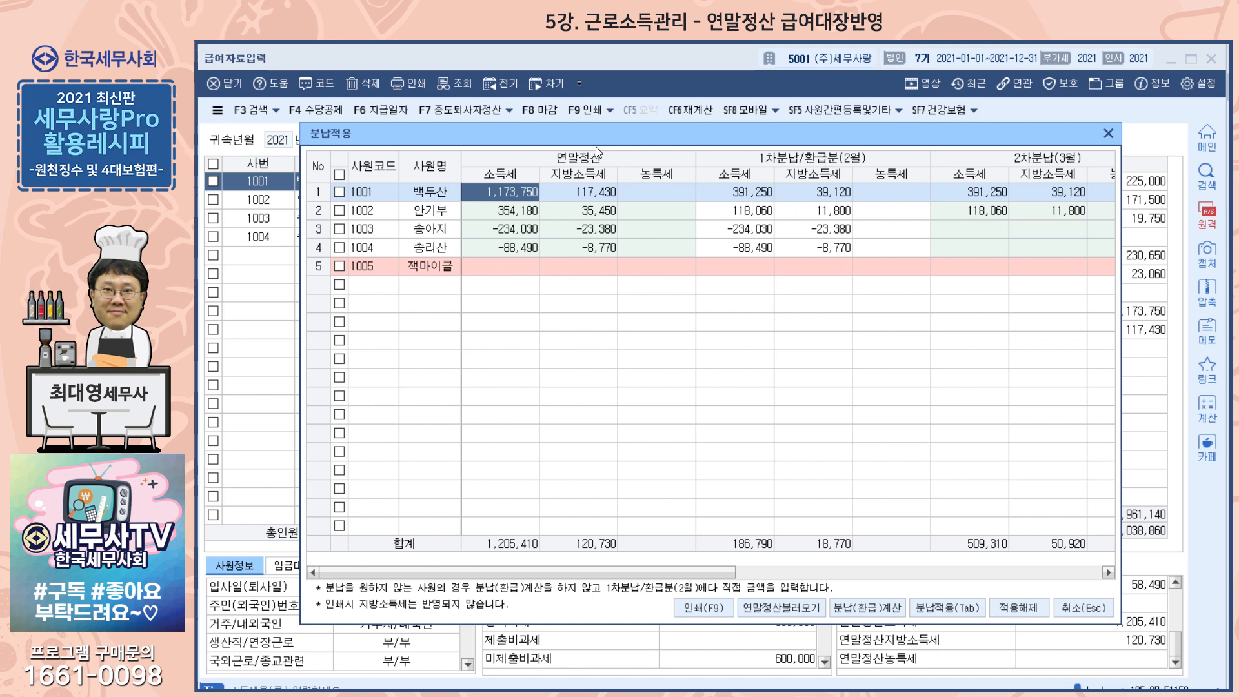
left_click(1108, 133)
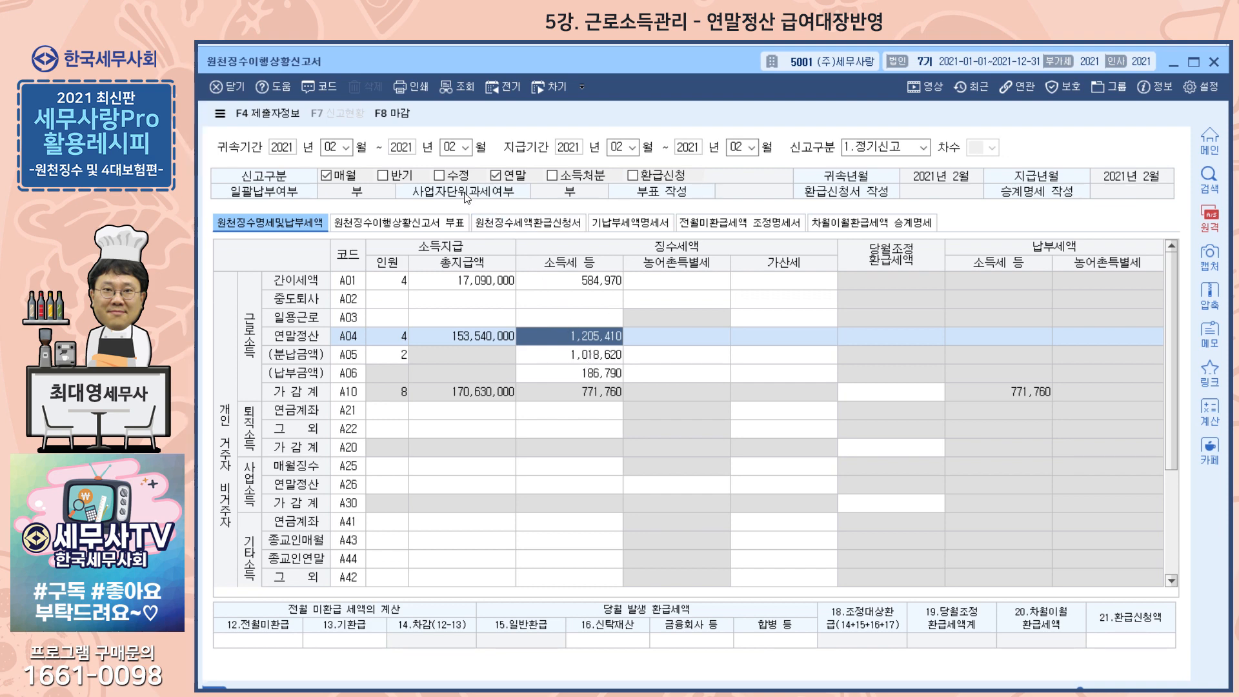
Reload the February 2021 원천징수이행상황신고서 without saving or using the saved data, declining the A04 installment
left_click(330, 147)
left_click(332, 148)
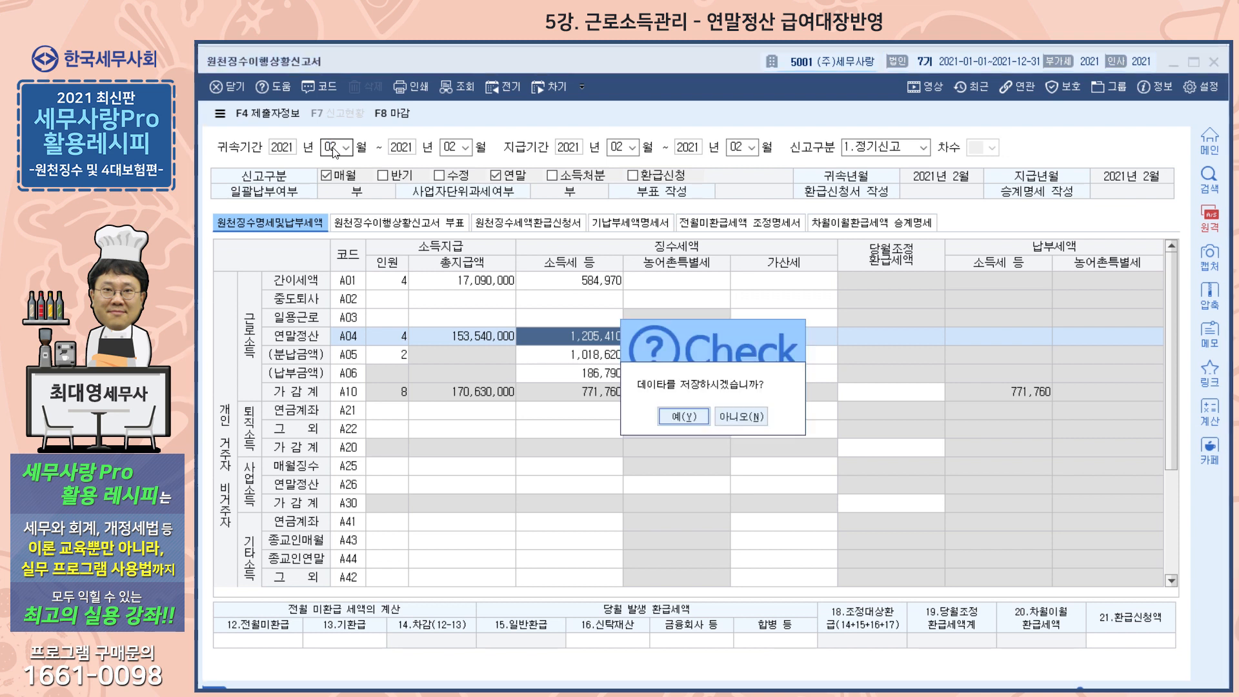
key("Right")
key("Return")
key("Return")
key("Return")
key("Return")
key("Return")
key("Return")
key("Return")
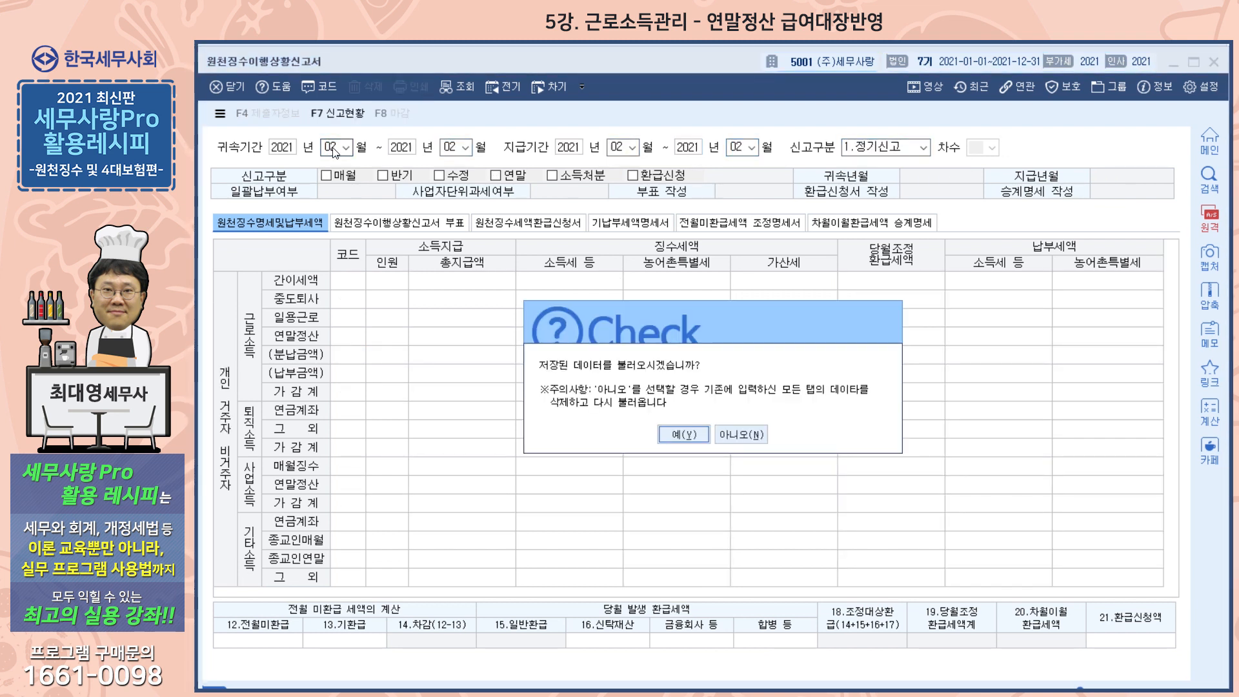
left_click(740, 433)
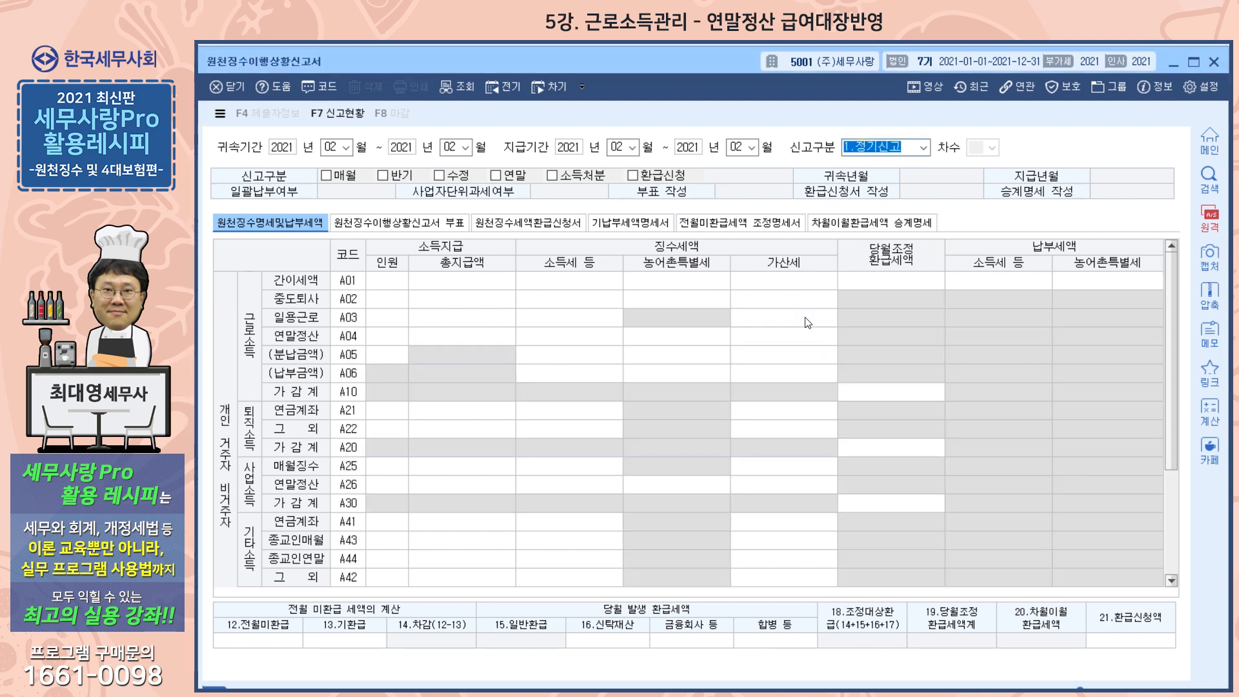
left_click(737, 417)
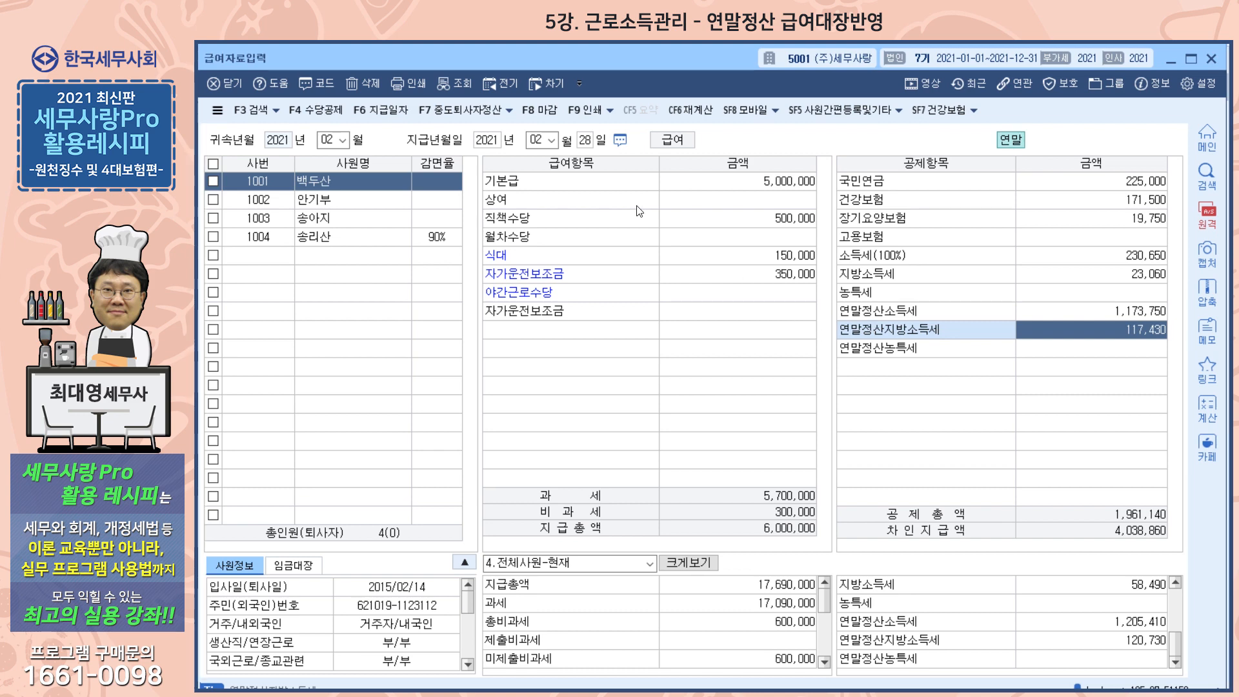
Examine each employee's 연말정산 tax and its February and March installments in the payroll's 분납적용 window, leaving them unapplied
left_click(507, 110)
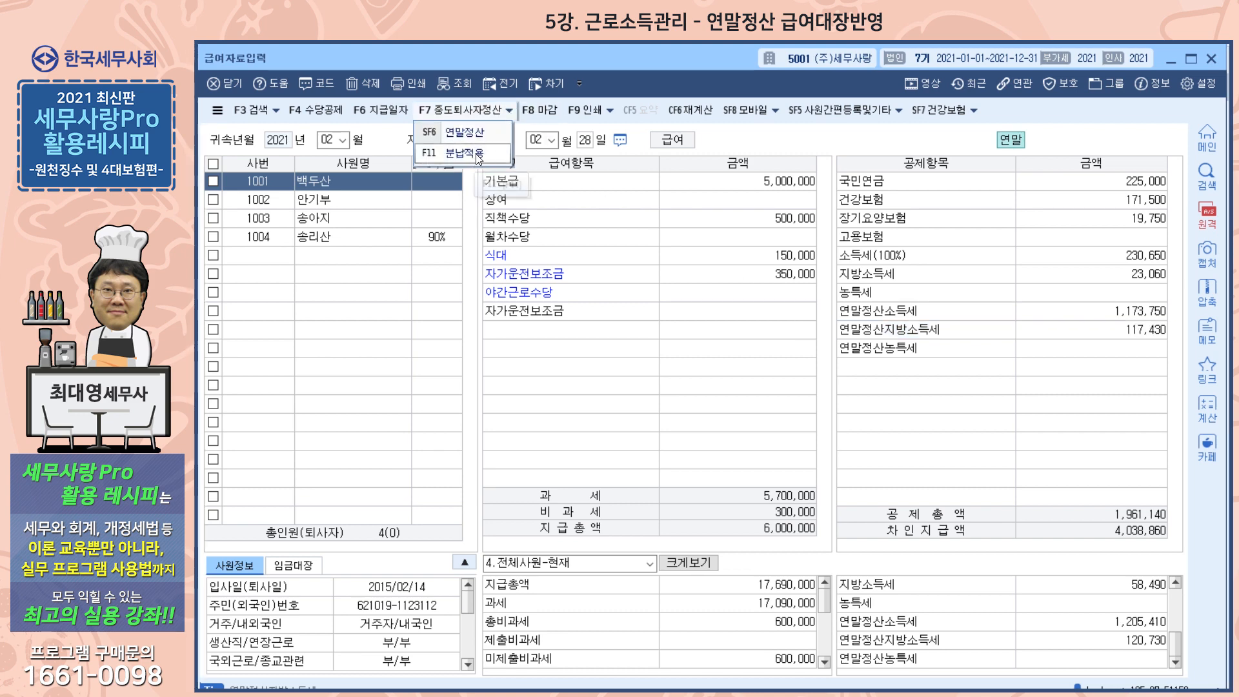
left_click(476, 154)
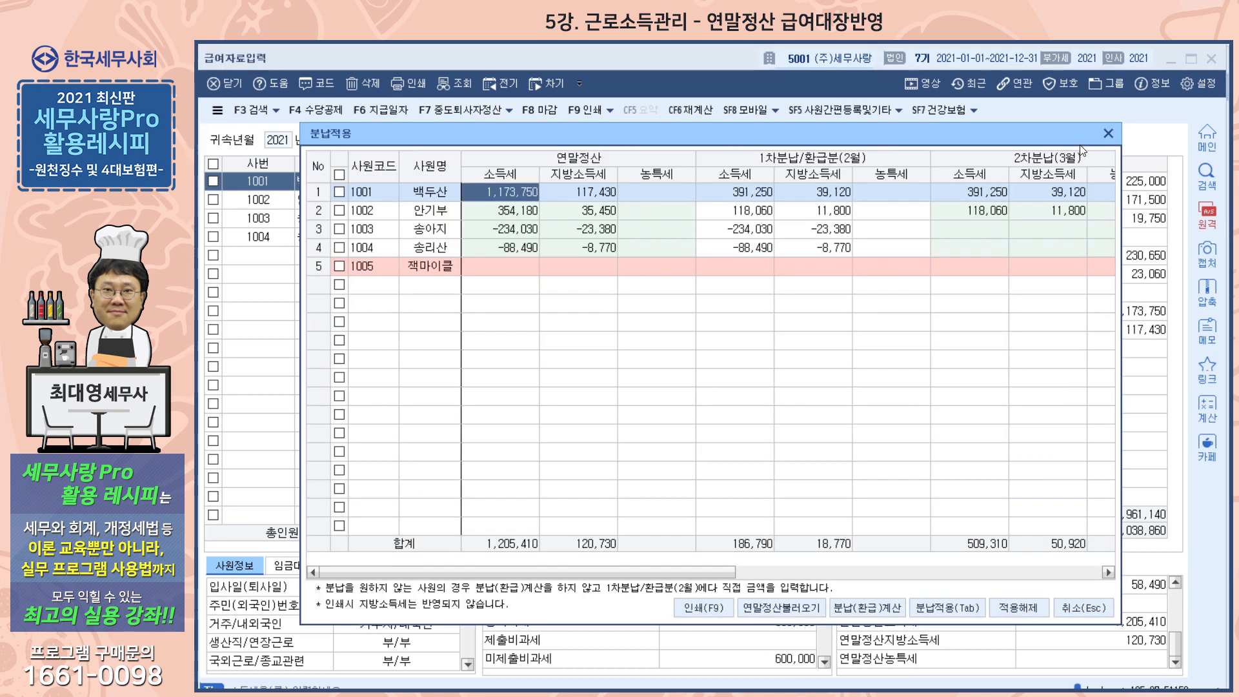
left_click(1107, 134)
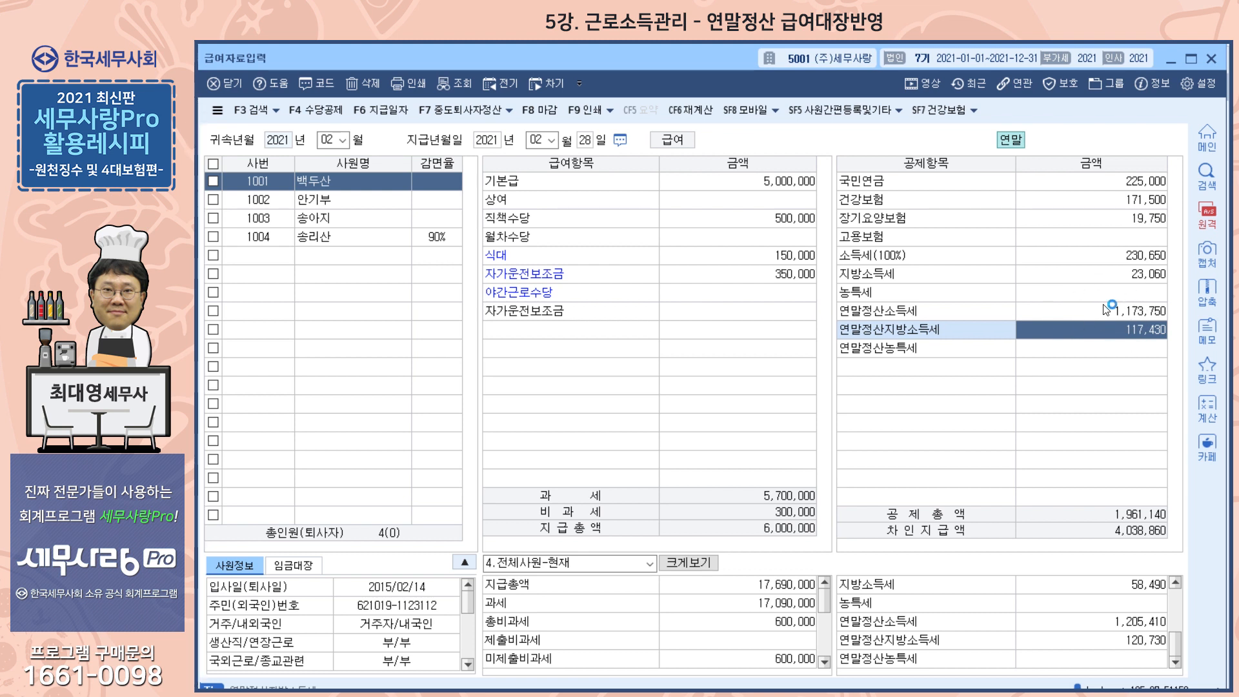
left_click(511, 111)
left_click(464, 153)
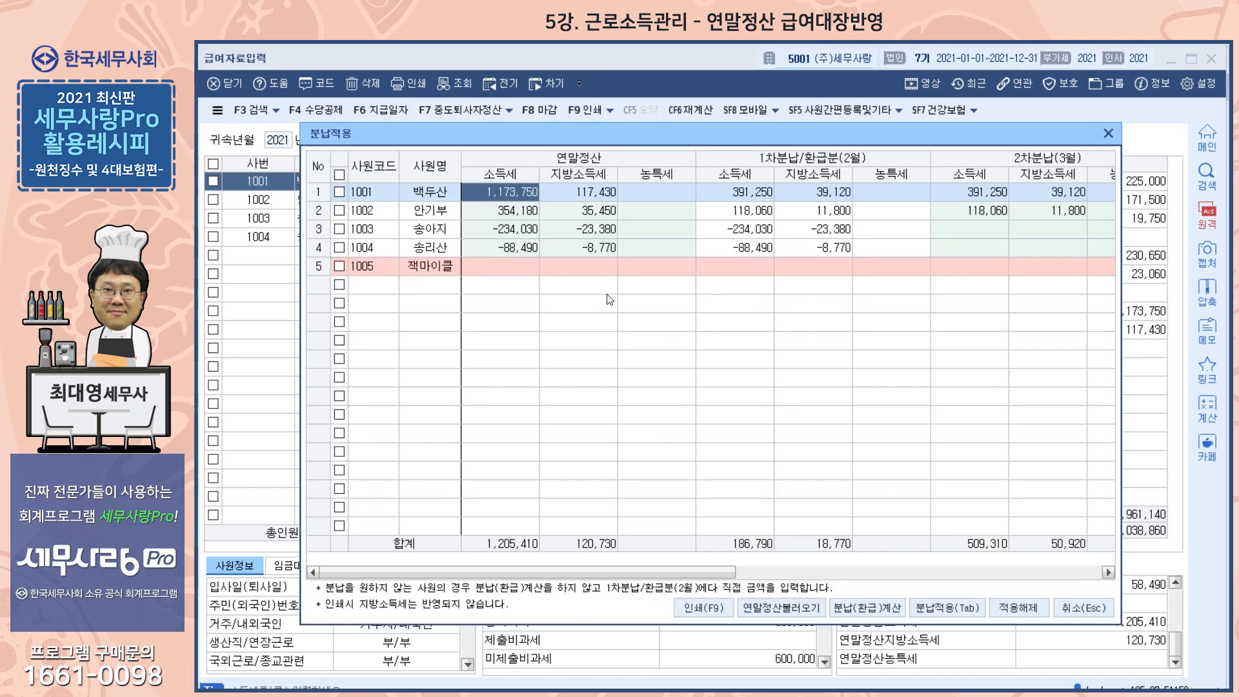
left_click(1108, 133)
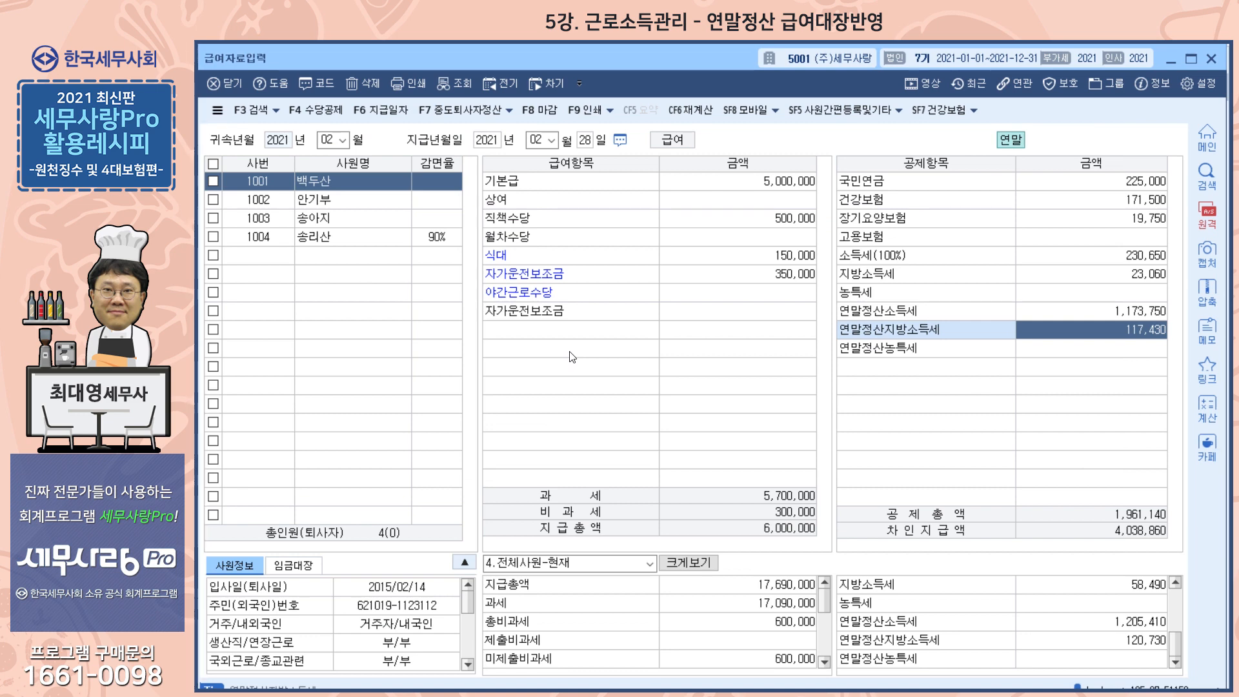